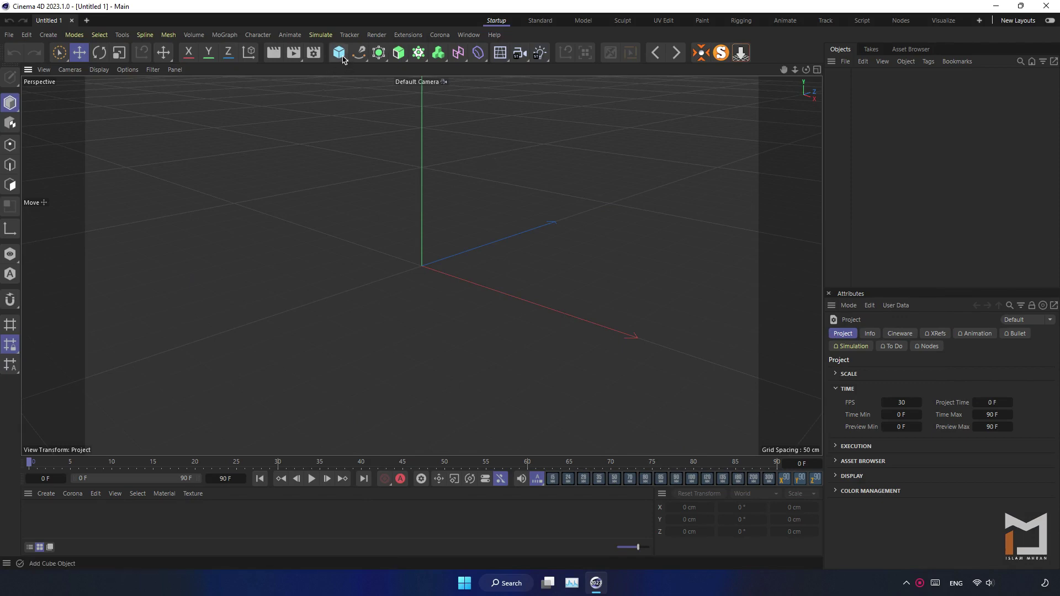
# Step: Add a cube and set it down on the floor grid
pyautogui.click(341, 57)
pyautogui.moveTo(446, 247); pyautogui.dragTo(442, 249)
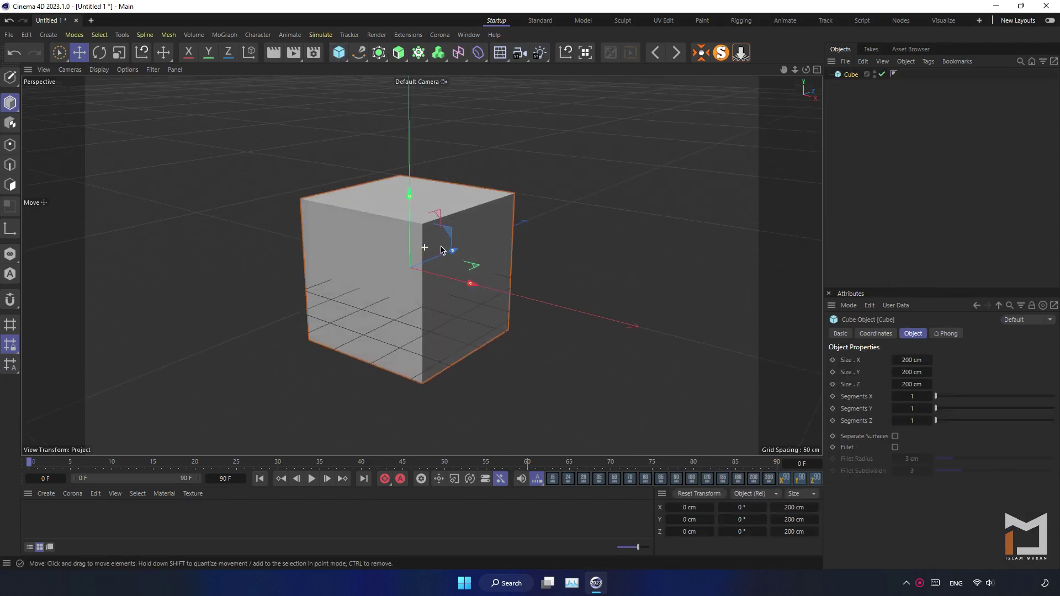
pyautogui.click(740, 52)
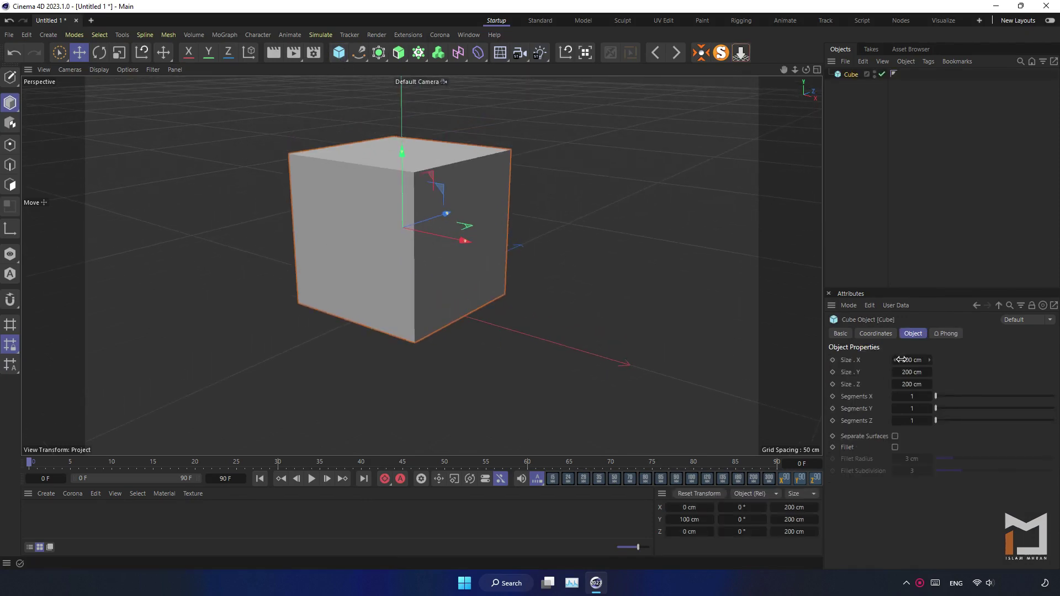
# Step: Size the cube 400 cm wide, 300 cm tall and 100 cm deep
pyautogui.write('40')
pyautogui.press('Return')
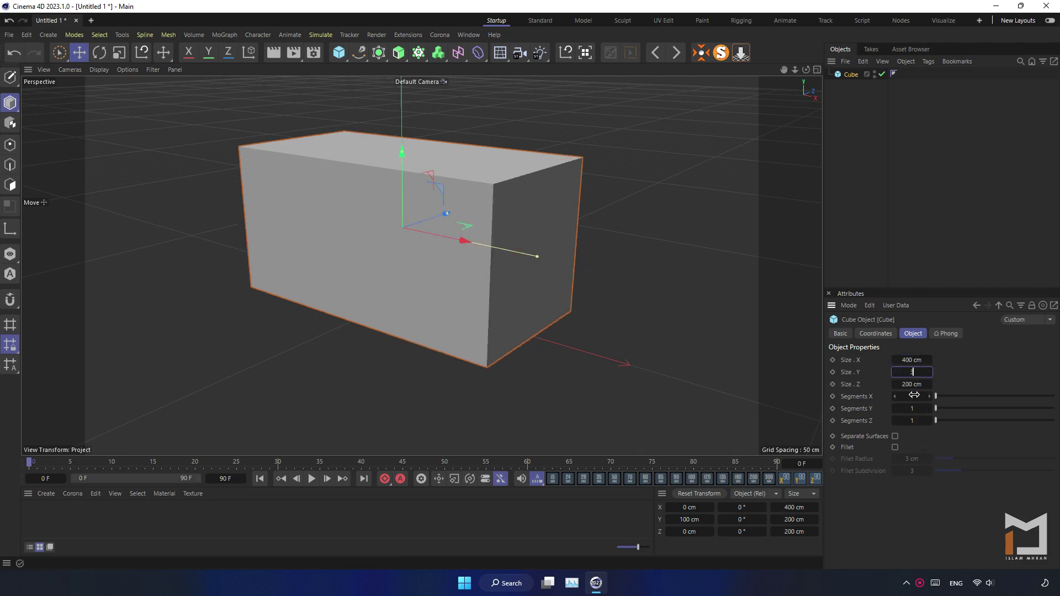
pyautogui.write('00')
pyautogui.press('Return')
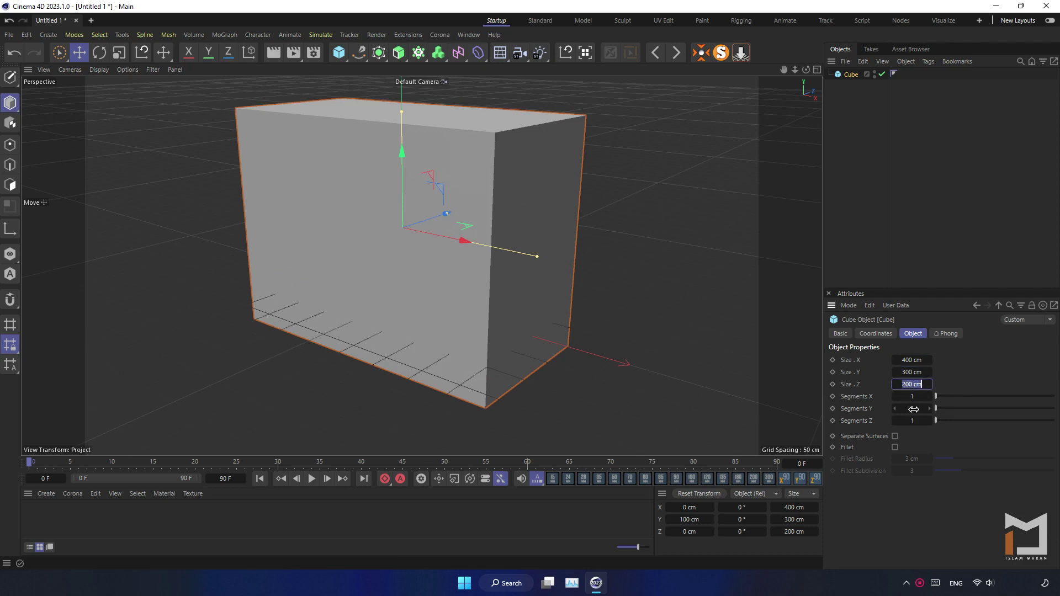
pyautogui.write('100')
pyautogui.press('Return')
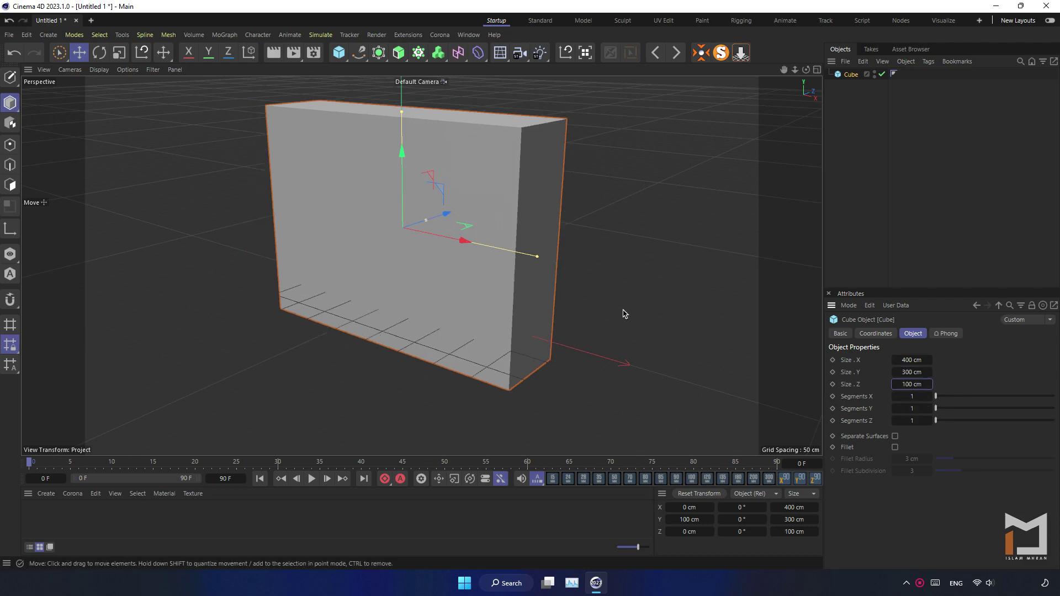
pyautogui.keyDown('alt'); pyautogui.moveTo(581, 290); pyautogui.dragTo(615, 309); pyautogui.keyUp('alt')
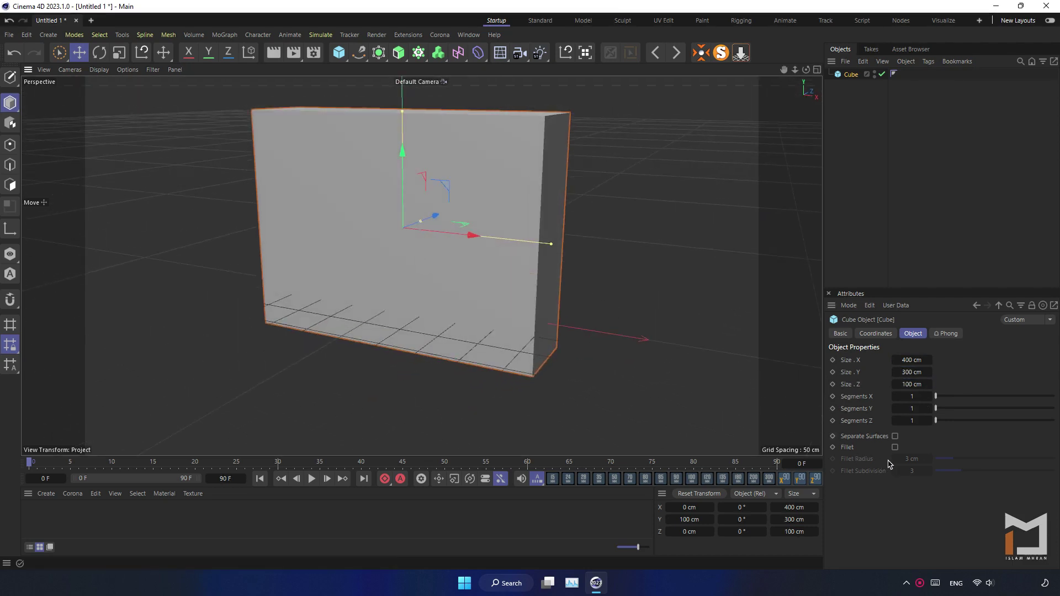
pyautogui.click(840, 333)
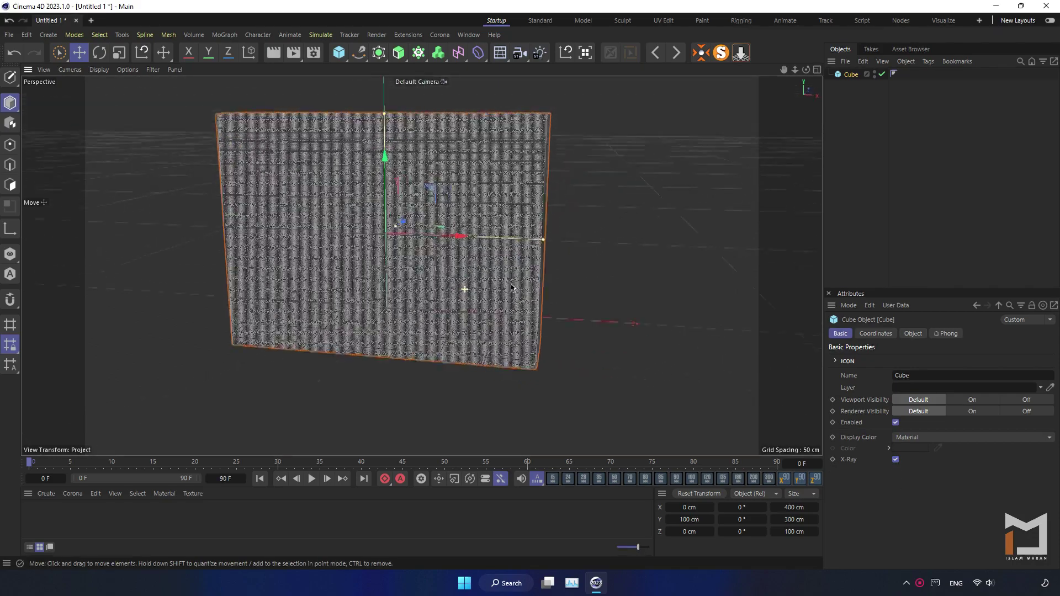
# Step: Set the box's lowest point to floor level and add a Tube primitive
pyautogui.keyDown('alt'); pyautogui.moveTo(465, 294); pyautogui.dragTo(457, 294); pyautogui.keyUp('alt')
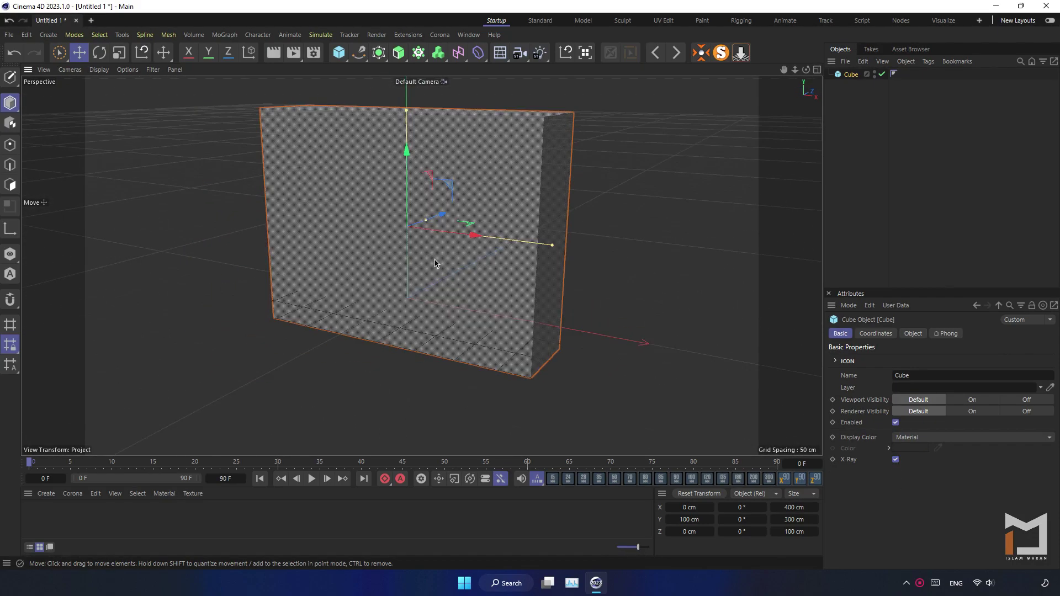
pyautogui.keyDown('alt'); pyautogui.moveTo(436, 260); pyautogui.dragTo(538, 261); pyautogui.keyUp('alt')
pyautogui.moveTo(589, 213)
pyautogui.keyDown('alt'); pyautogui.mouseDown()
pyautogui.moveTo(512, 222)
pyautogui.moveTo(494, 246)
pyautogui.moveTo(504, 275)
pyautogui.moveTo(497, 315)
pyautogui.moveTo(504, 293)
pyautogui.moveTo(545, 276)
pyautogui.mouseUp(); pyautogui.keyUp('alt')
pyautogui.click(743, 55)
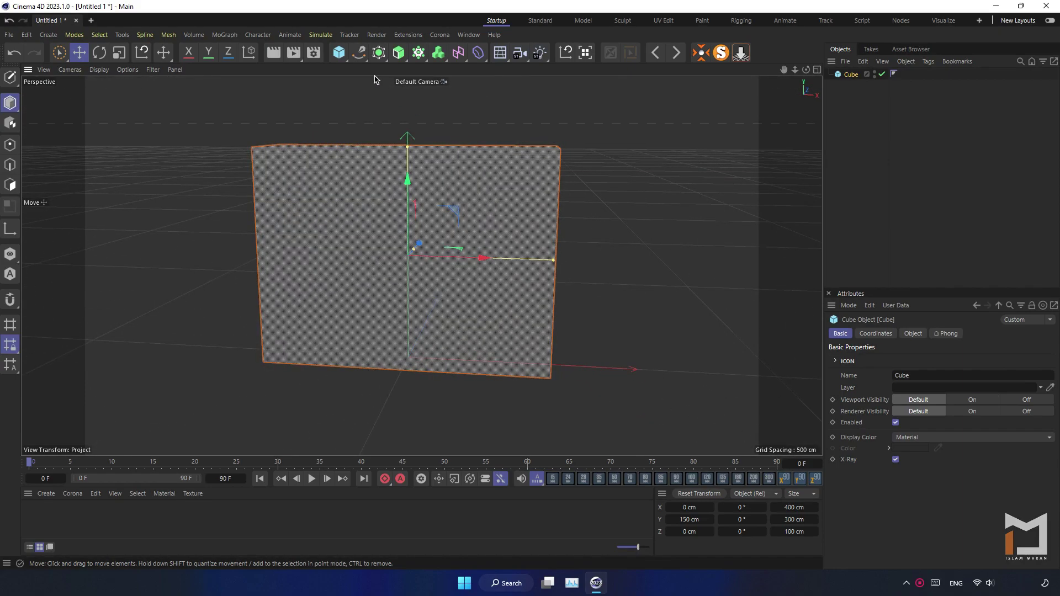
pyautogui.click(339, 53)
pyautogui.click(544, 116)
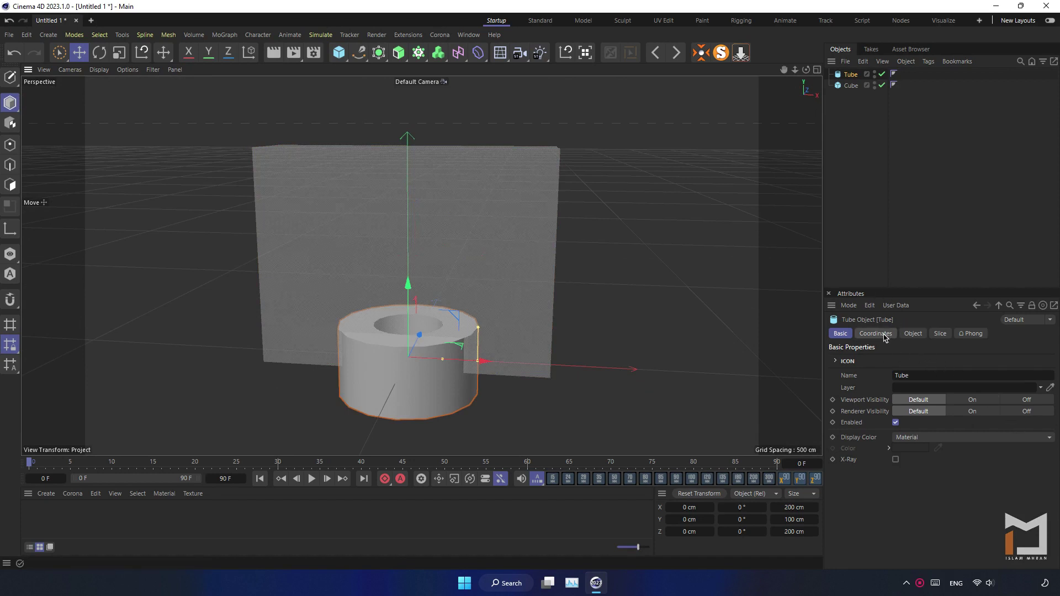
# Step: Make the tube see-through, orient it to -Z, and raise it to mid-wall
pyautogui.click(896, 460)
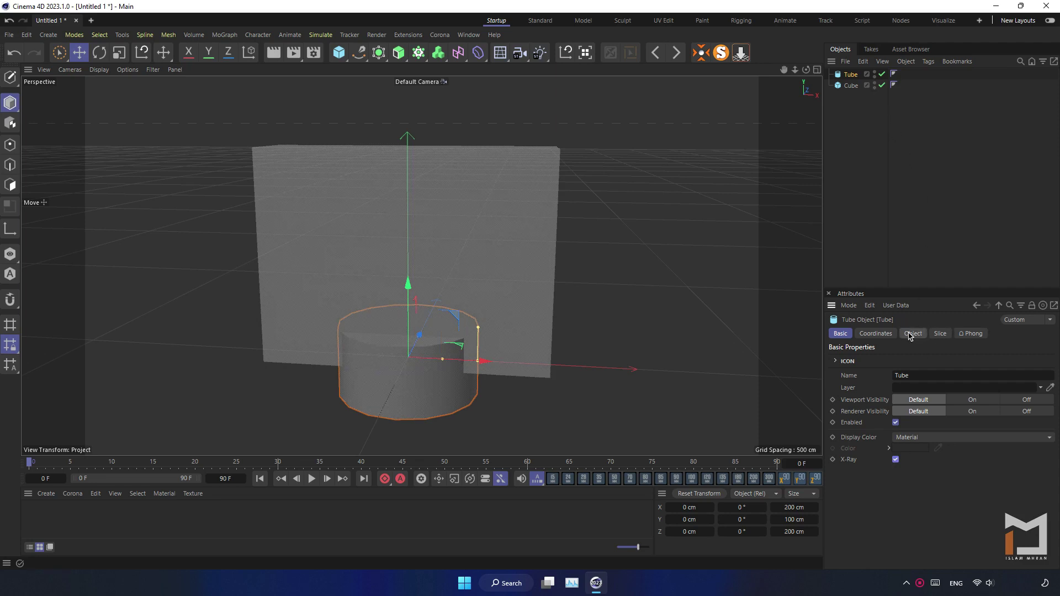
pyautogui.click(875, 334)
pyautogui.click(912, 334)
pyautogui.click(1039, 433)
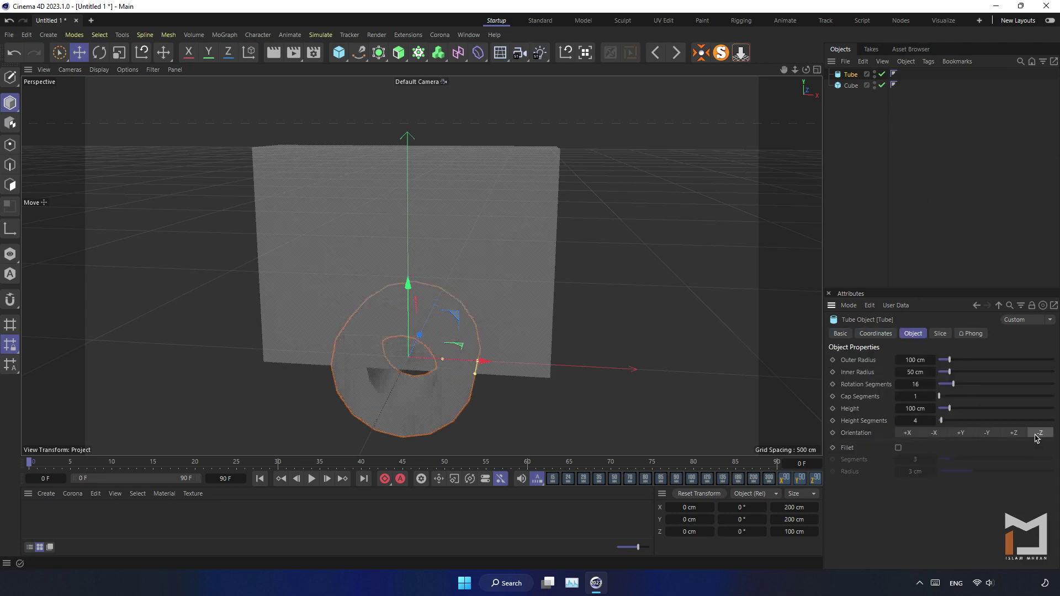
pyautogui.moveTo(416, 298); pyautogui.dragTo(431, 192)
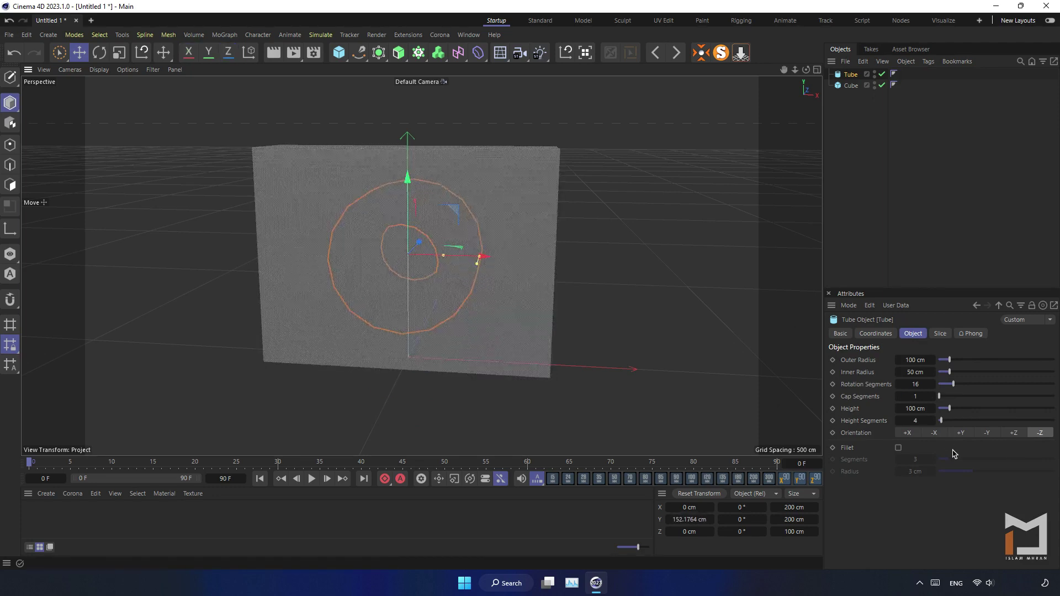
# Step: Give the tube 6 rotation segments and turn its X-Ray back off
pyautogui.click(898, 384)
pyautogui.click(898, 384)
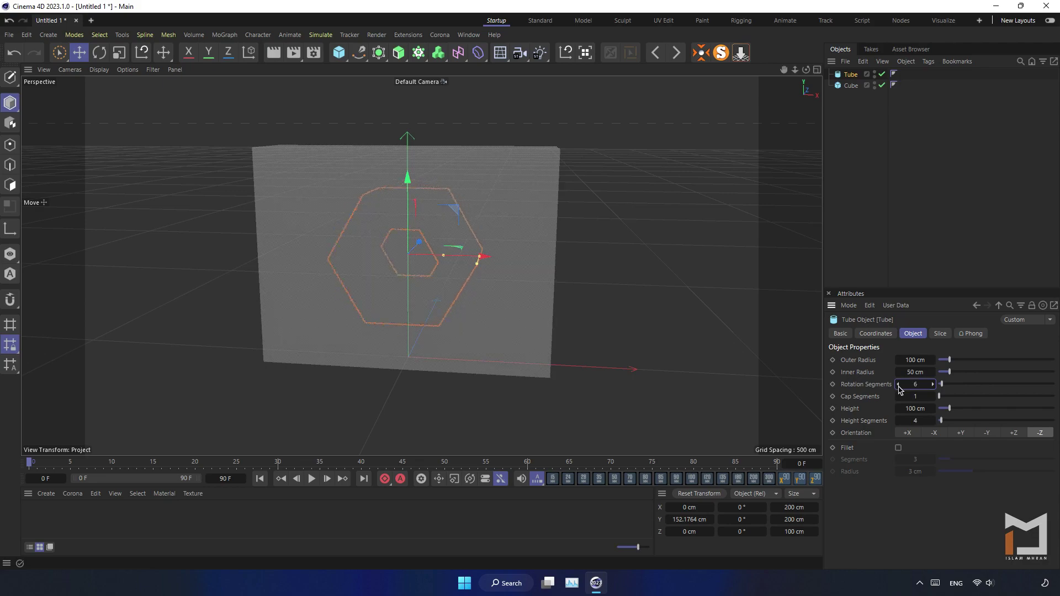
pyautogui.keyDown('alt'); pyautogui.moveTo(491, 279); pyautogui.dragTo(513, 270); pyautogui.keyUp('alt')
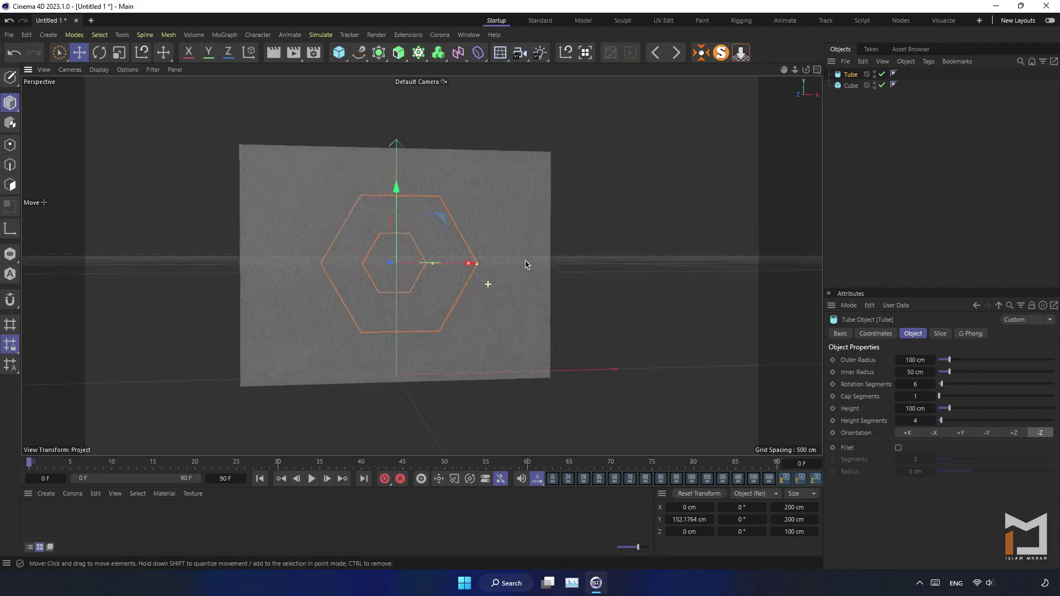
pyautogui.click(839, 333)
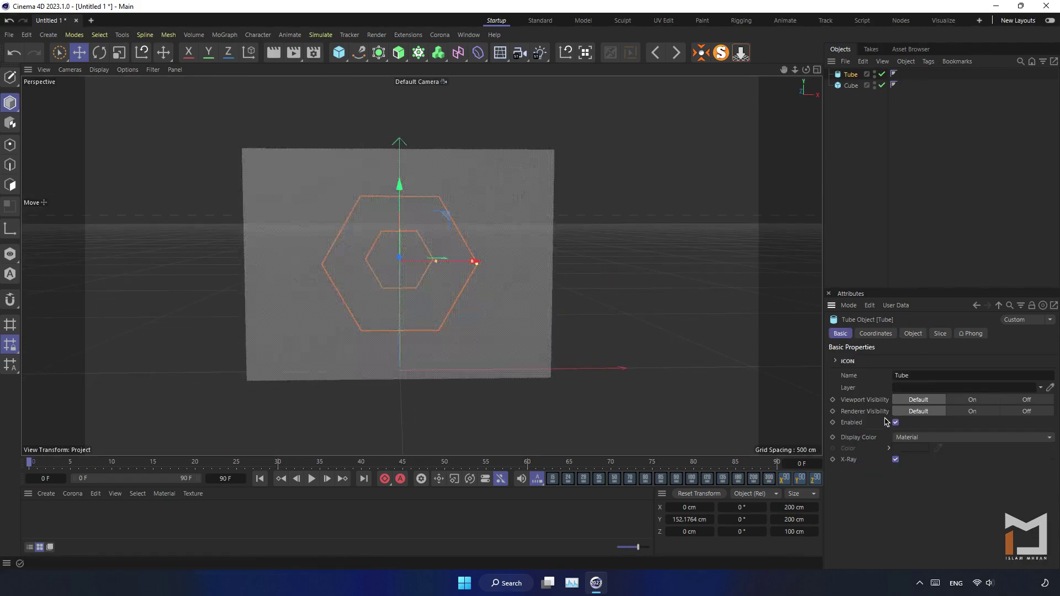
pyautogui.click(897, 460)
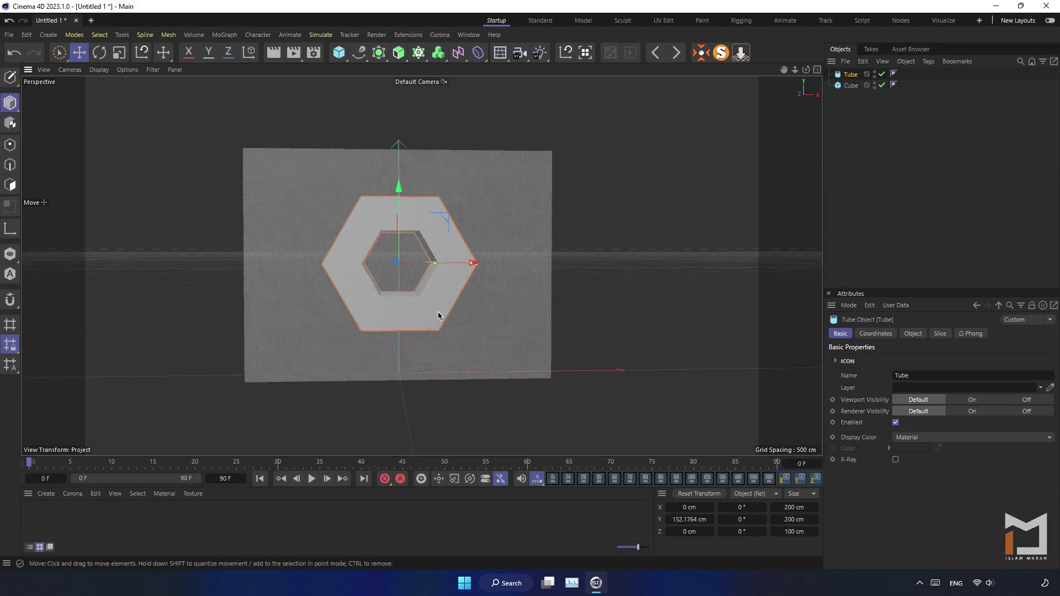
pyautogui.keyDown('alt'); pyautogui.moveTo(717, 265); pyautogui.dragTo(673, 247); pyautogui.keyUp('alt')
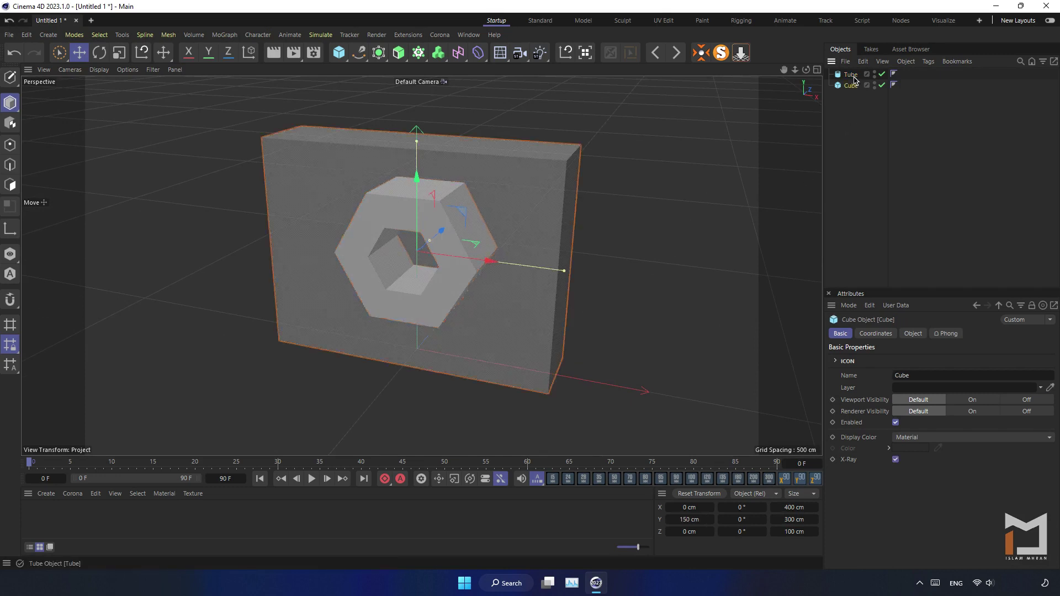
# Step: Add a Simulate > Emitter beside the wall and preview its particle stream
pyautogui.click(666, 127)
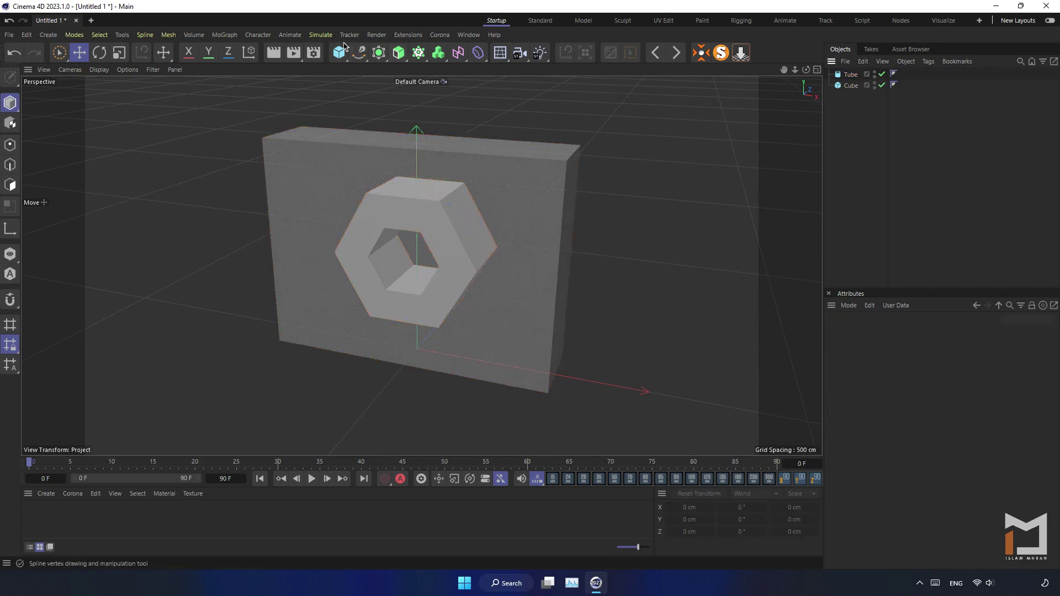
pyautogui.click(321, 35)
pyautogui.click(334, 132)
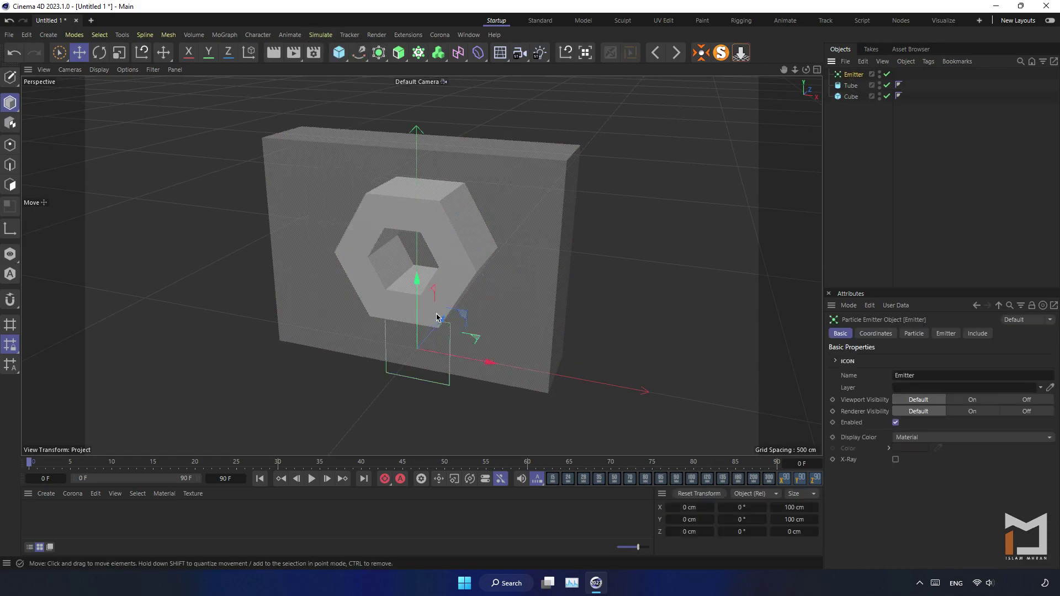
pyautogui.scroll(2, 436, 317)
pyautogui.moveTo(436, 317)
pyautogui.keyDown('alt'); pyautogui.mouseDown()
pyautogui.moveTo(392, 315)
pyautogui.moveTo(428, 273)
pyautogui.mouseUp(); pyautogui.keyUp('alt')
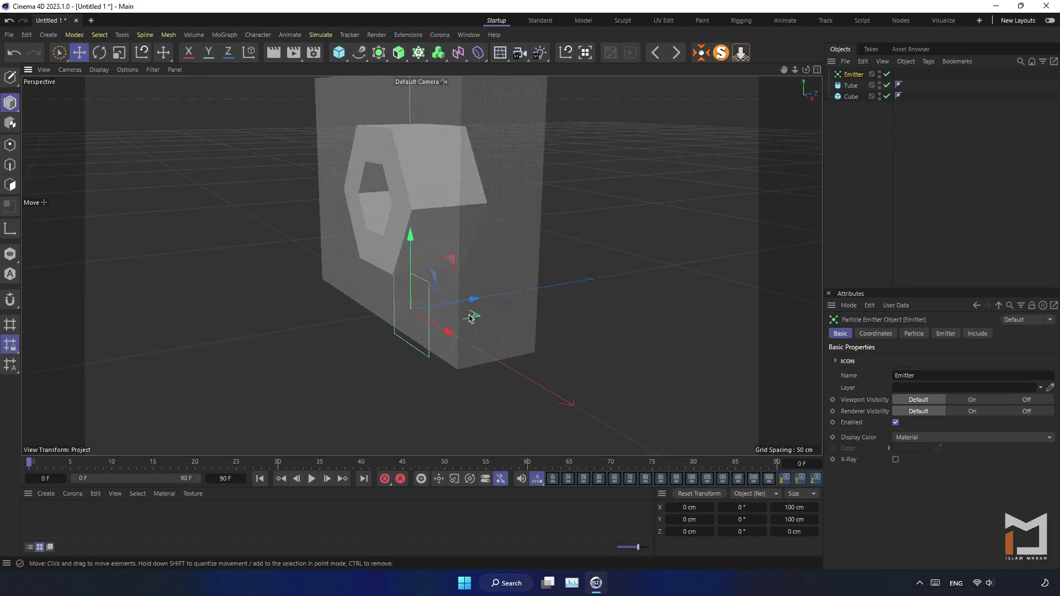
pyautogui.keyDown('alt'); pyautogui.moveTo(470, 318); pyautogui.dragTo(519, 482); pyautogui.keyUp('alt')
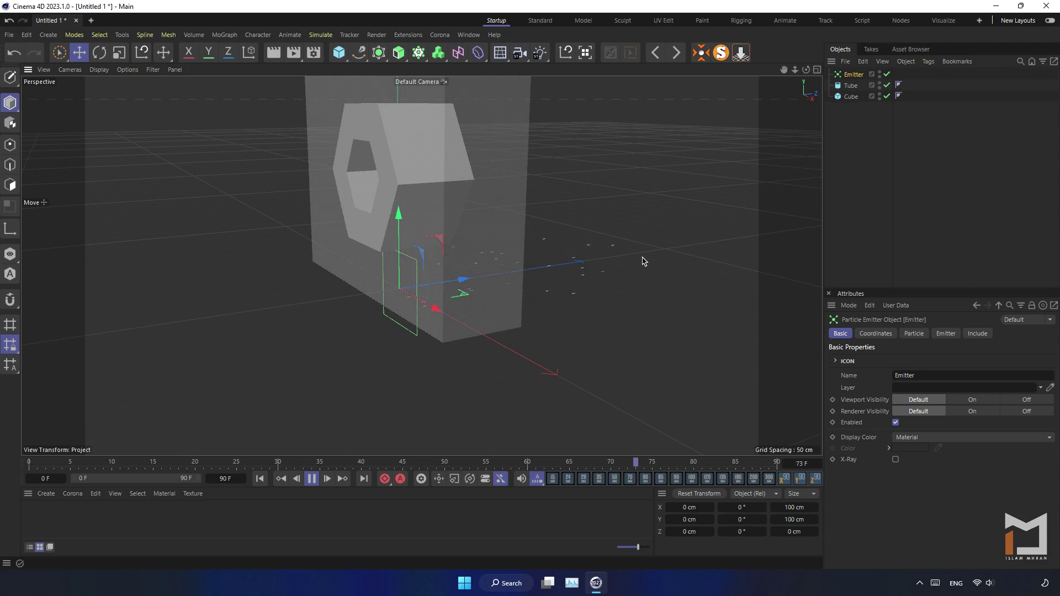
pyautogui.click(341, 55)
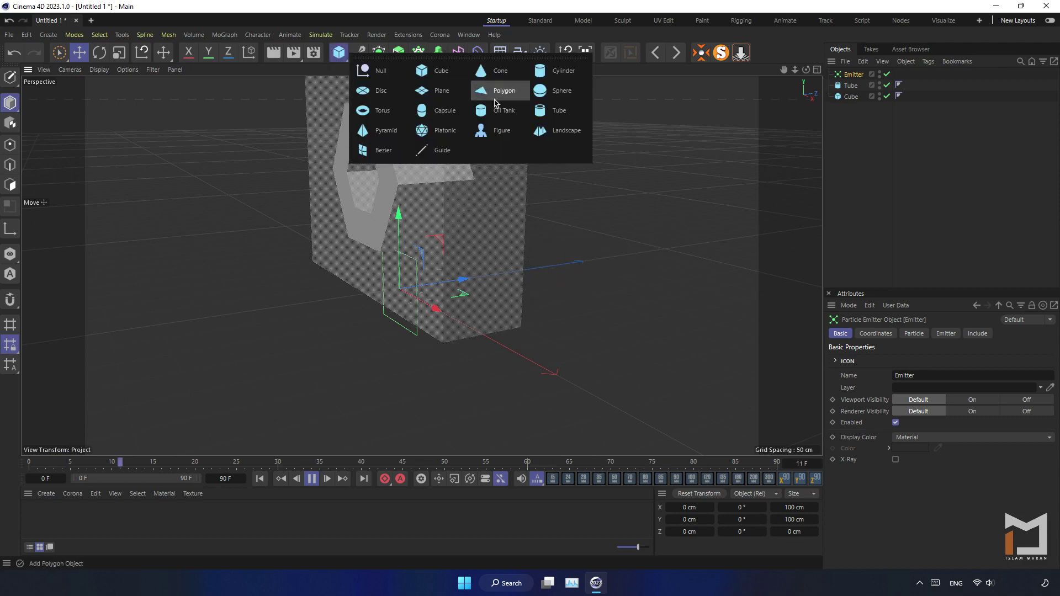
# Step: Add a 10 cm radius sphere and parent it under the Emitter
pyautogui.click(554, 92)
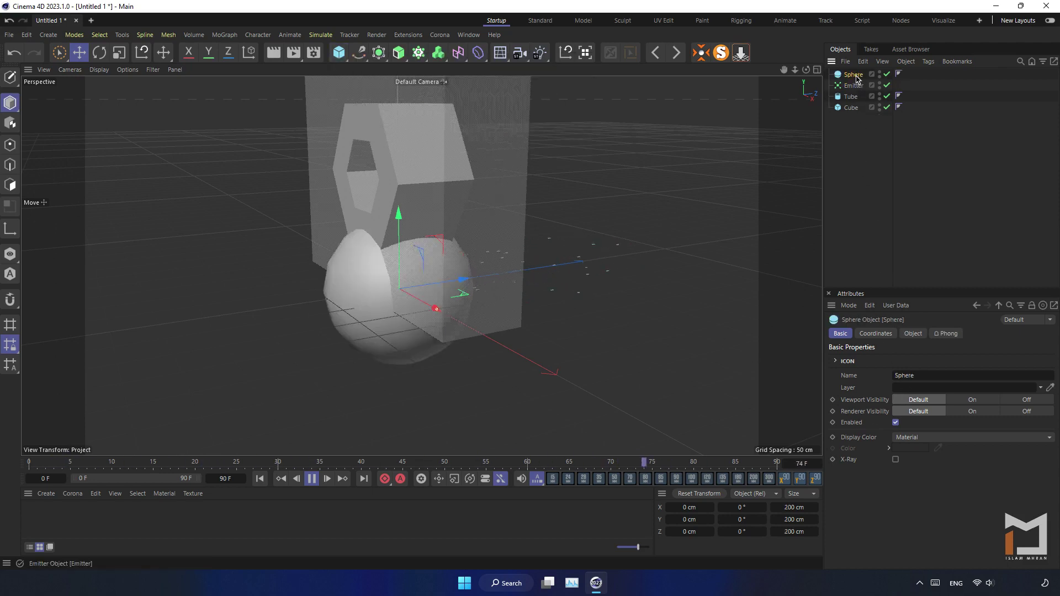
pyautogui.click(876, 333)
pyautogui.click(913, 334)
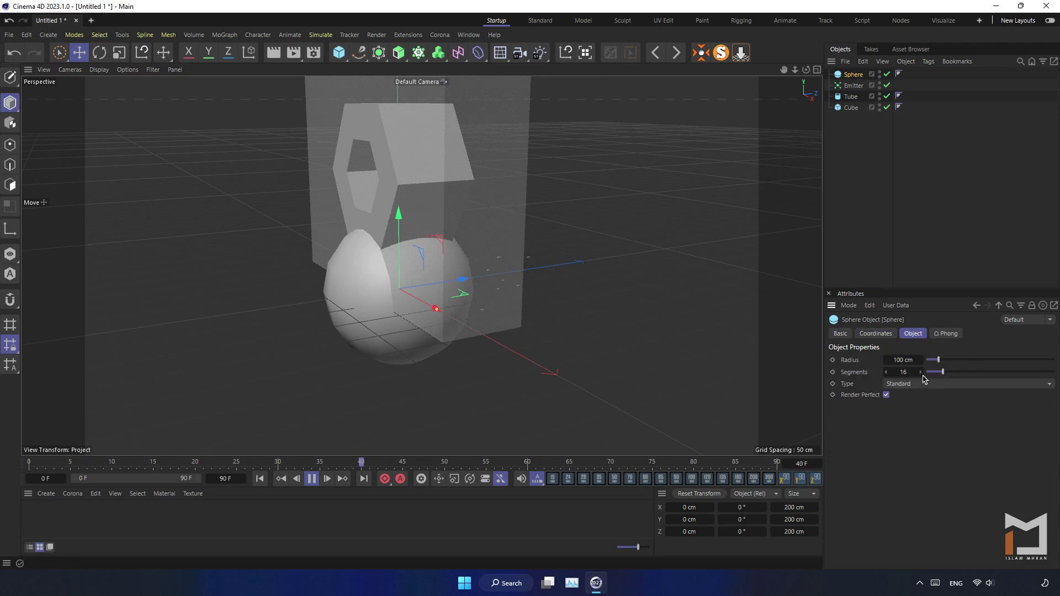
pyautogui.write('0')
pyautogui.press('Return')
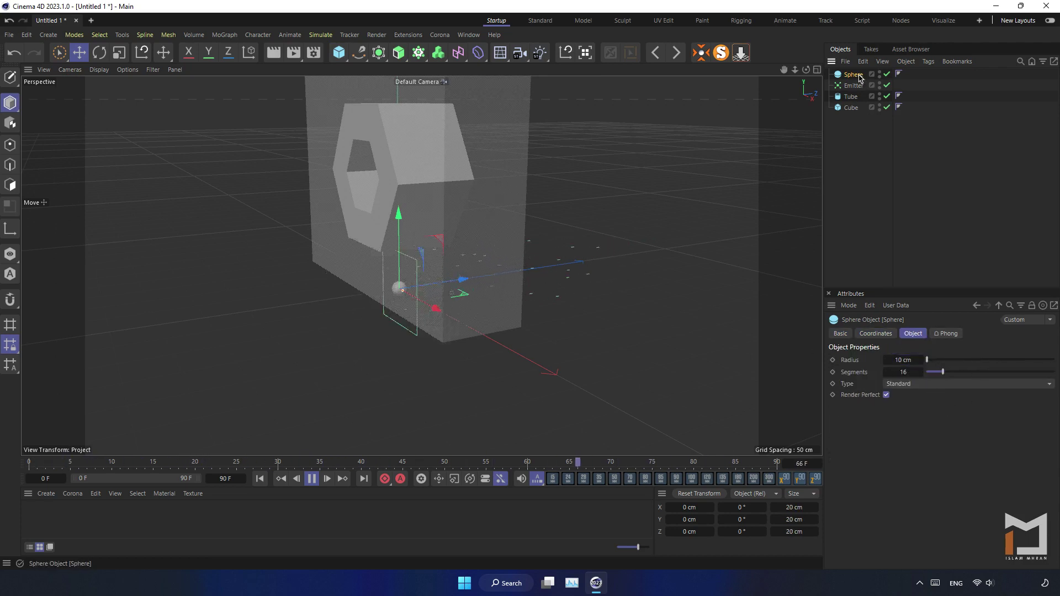
pyautogui.moveTo(854, 87); pyautogui.dragTo(855, 86)
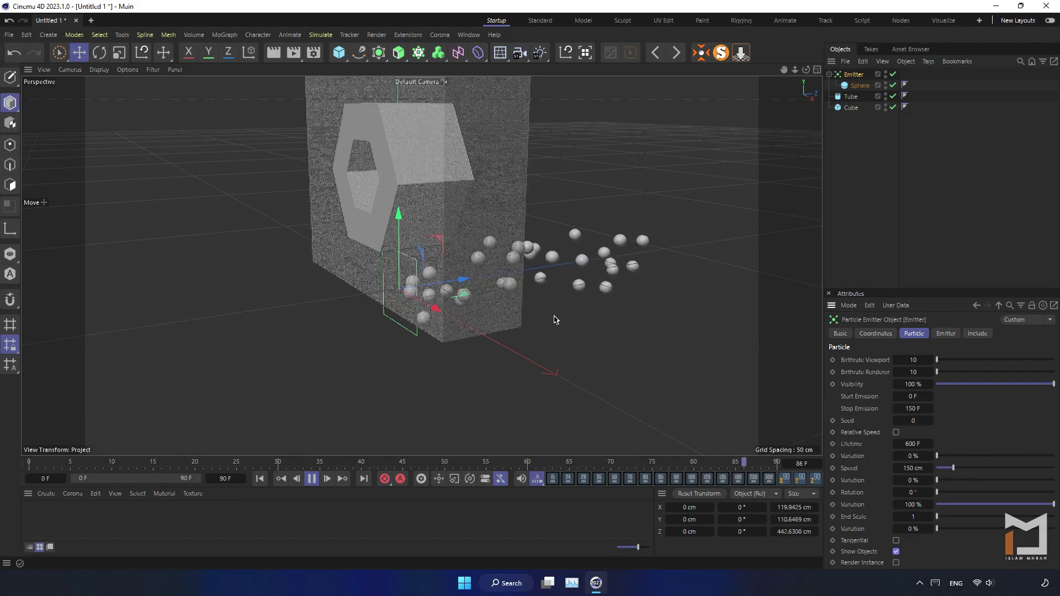
# Step: Extend the timeline end frame to 200 F
pyautogui.click(863, 411)
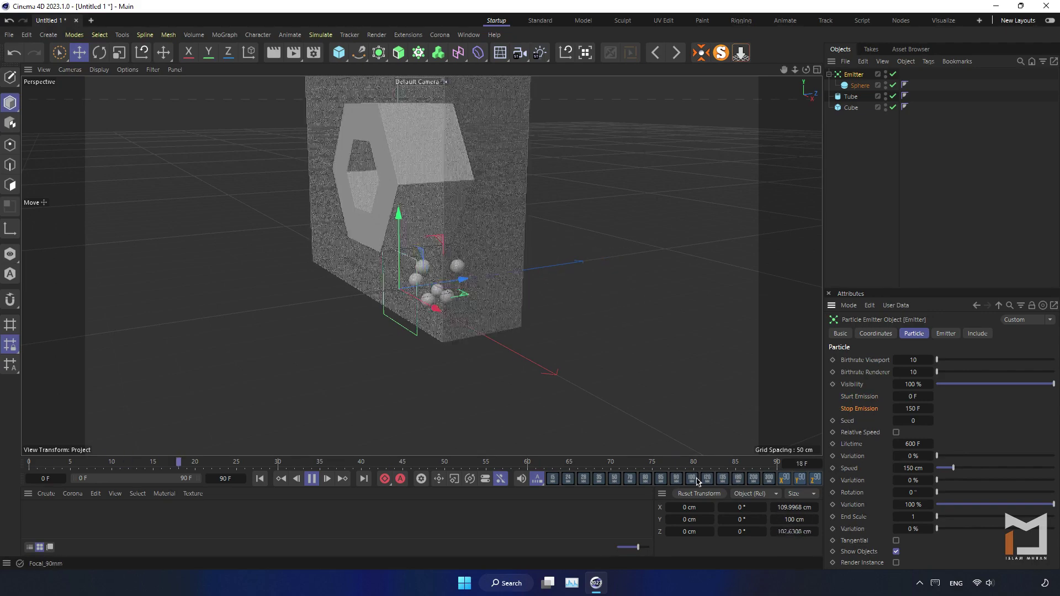
pyautogui.click(225, 478)
pyautogui.write('200')
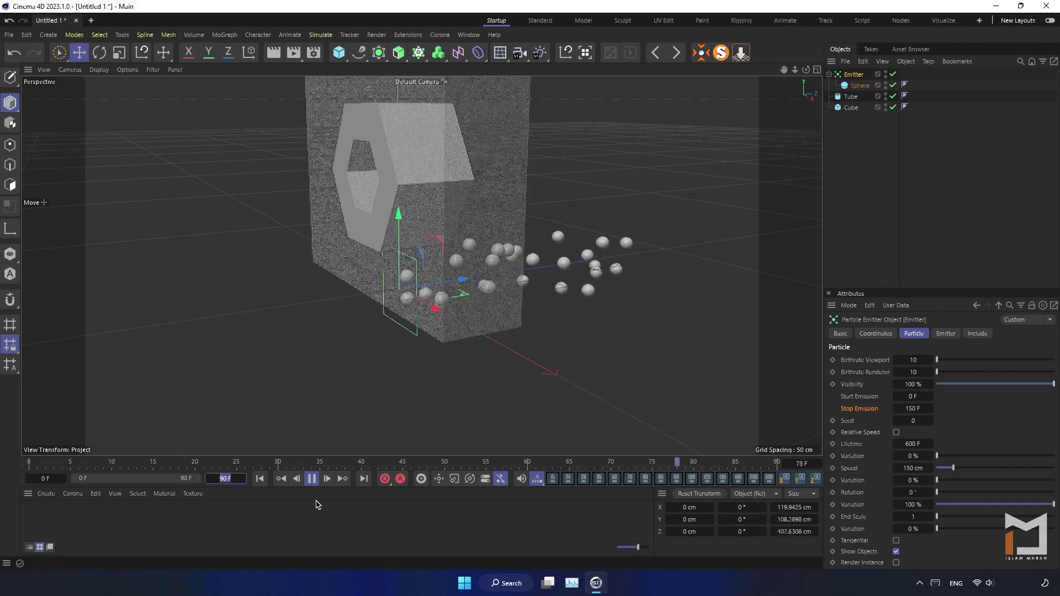
pyautogui.press('Return')
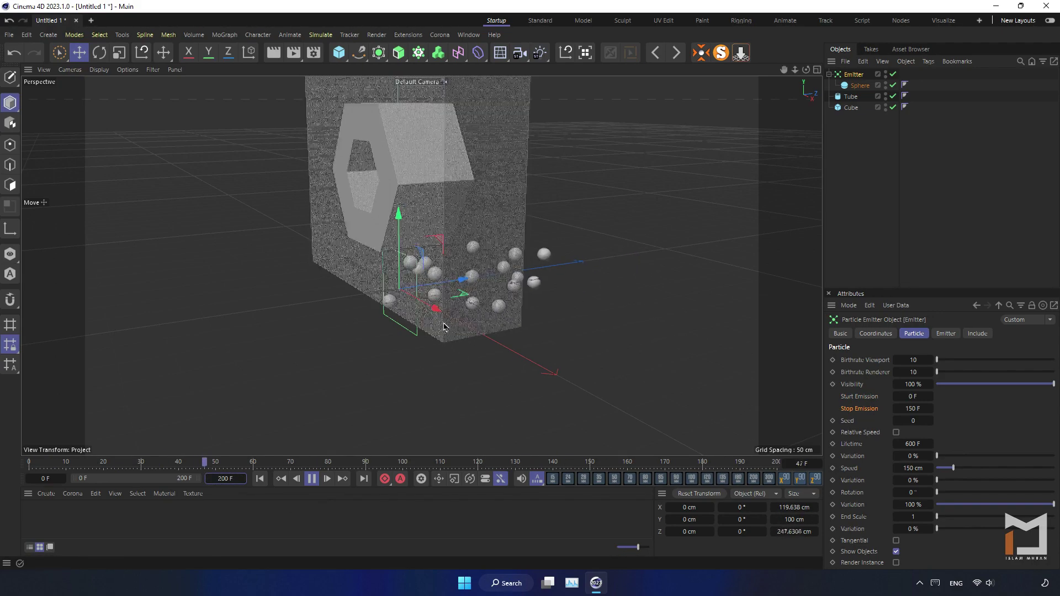
pyautogui.keyDown('alt'); pyautogui.moveTo(386, 364); pyautogui.dragTo(475, 359); pyautogui.keyUp('alt')
# Step: Set the Emitter's viewport and renderer birthrates both to 100
pyautogui.moveTo(916, 357); pyautogui.dragTo(960, 357)
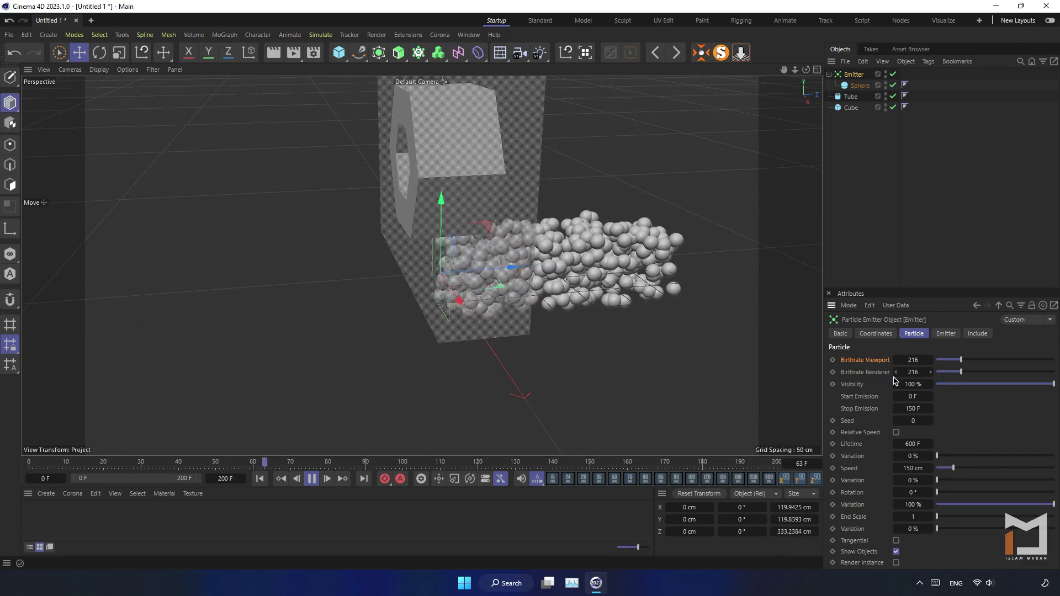
pyautogui.doubleClick(913, 359)
pyautogui.write('100')
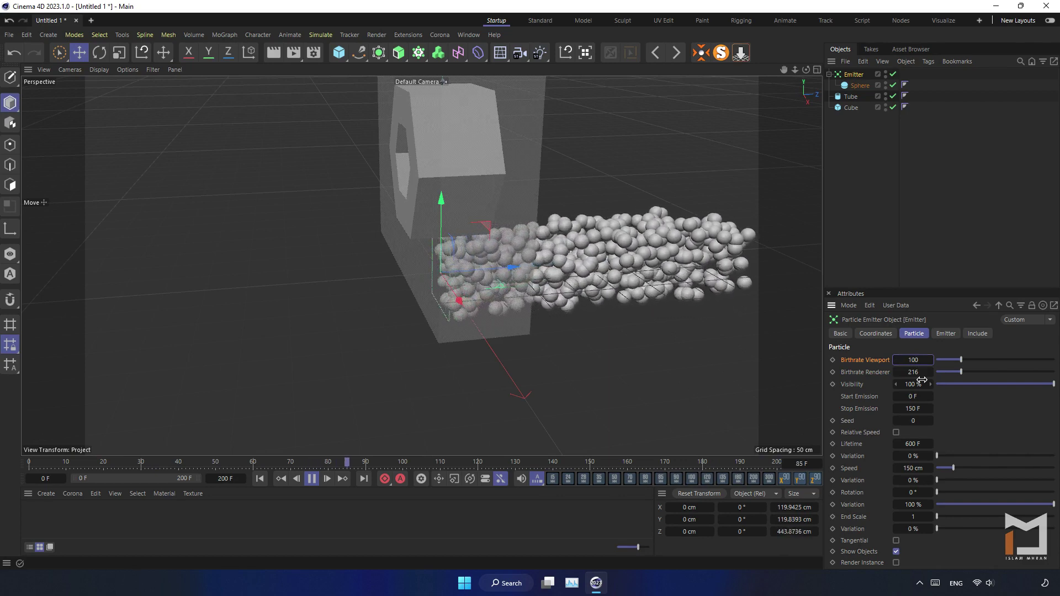
pyautogui.press('Return')
pyautogui.doubleClick(914, 372)
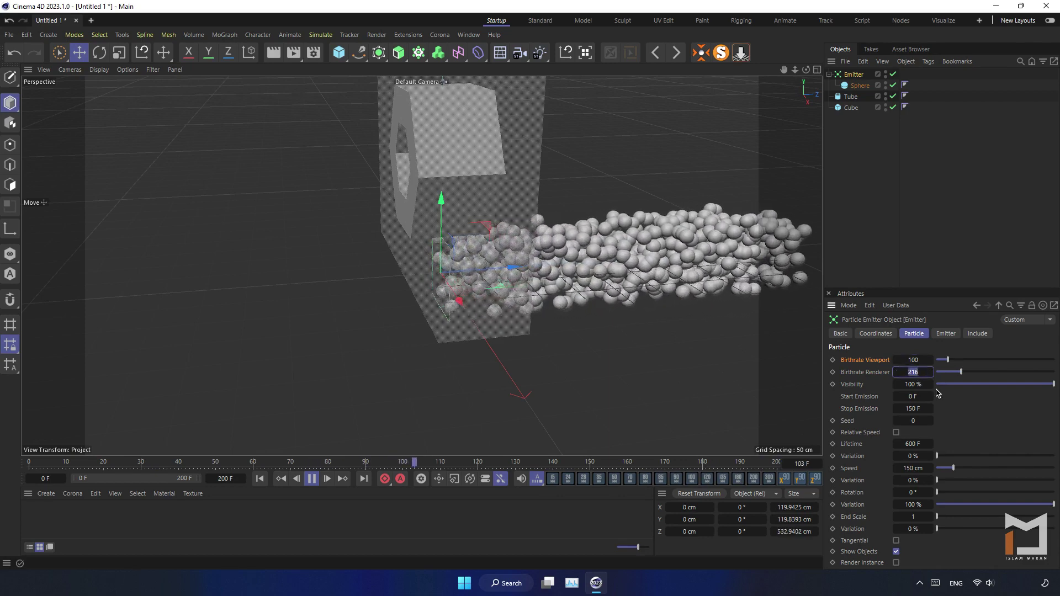
pyautogui.write('100')
pyautogui.press('Return')
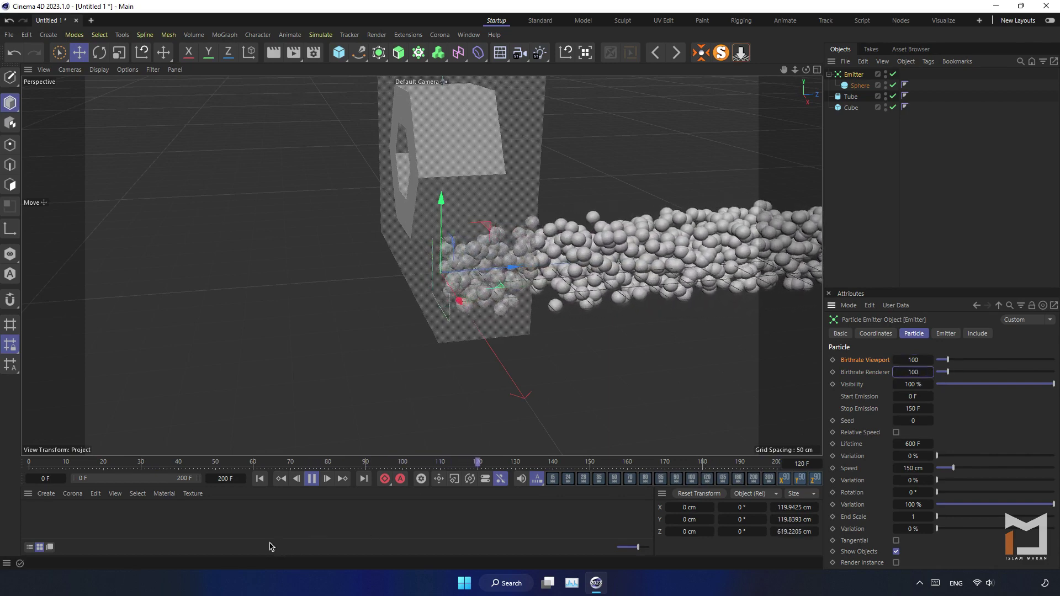
# Step: Replay the thinner particle stream, then stop and rewind to frame 0
pyautogui.click(257, 482)
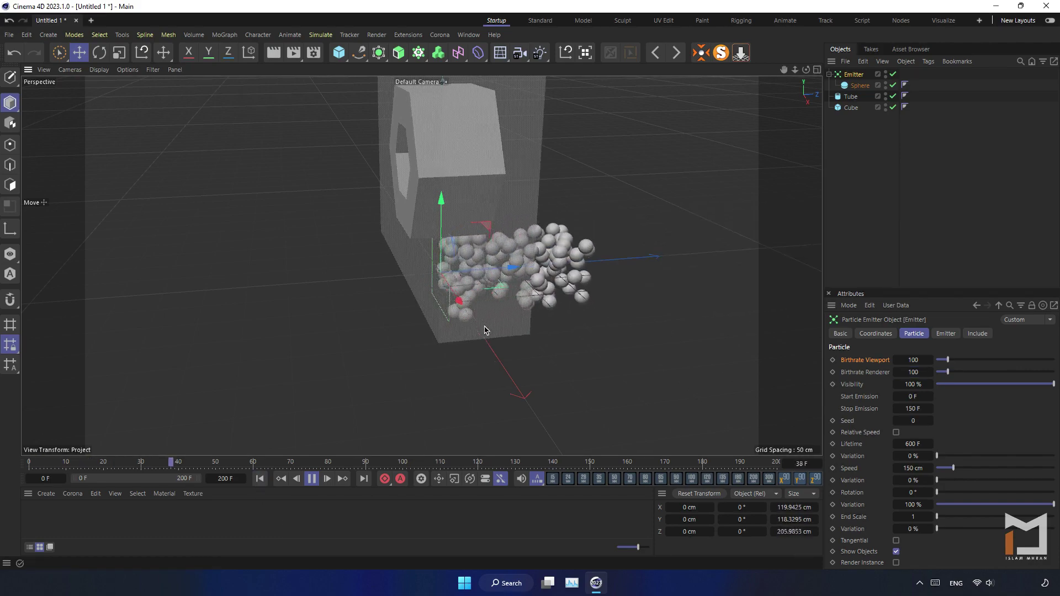
pyautogui.keyDown('alt'); pyautogui.moveTo(484, 330); pyautogui.dragTo(420, 342); pyautogui.keyUp('alt')
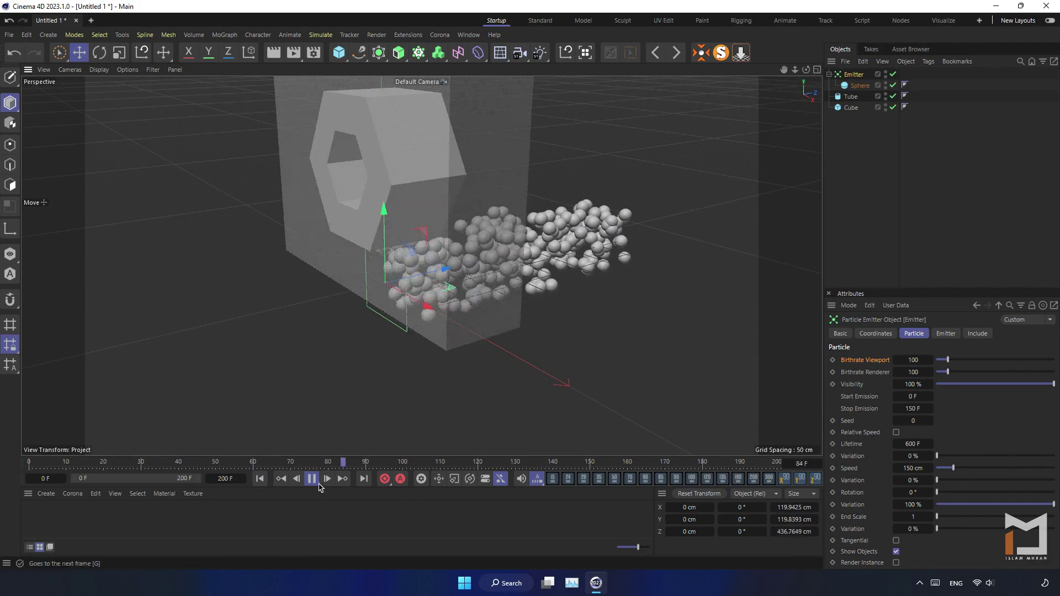
pyautogui.click(311, 479)
pyautogui.click(259, 479)
# Step: Rotate the emitter 270°, raise it to Y 293 cm, widen X-Size to 400 cm, and play
pyautogui.scroll(3, 418, 306)
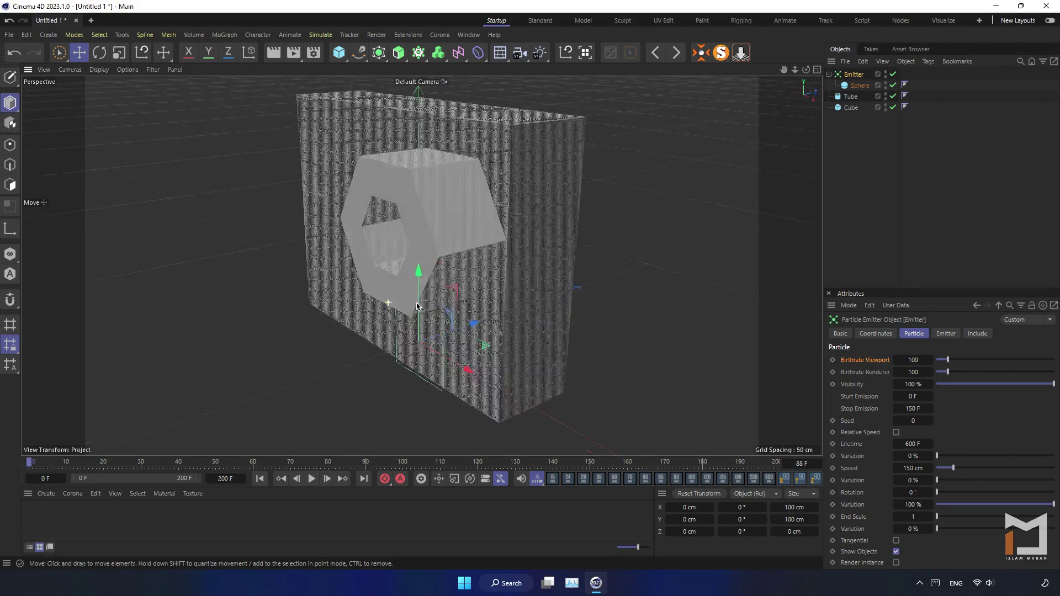
pyautogui.keyDown('alt'); pyautogui.moveTo(418, 306); pyautogui.dragTo(538, 381); pyautogui.keyUp('alt')
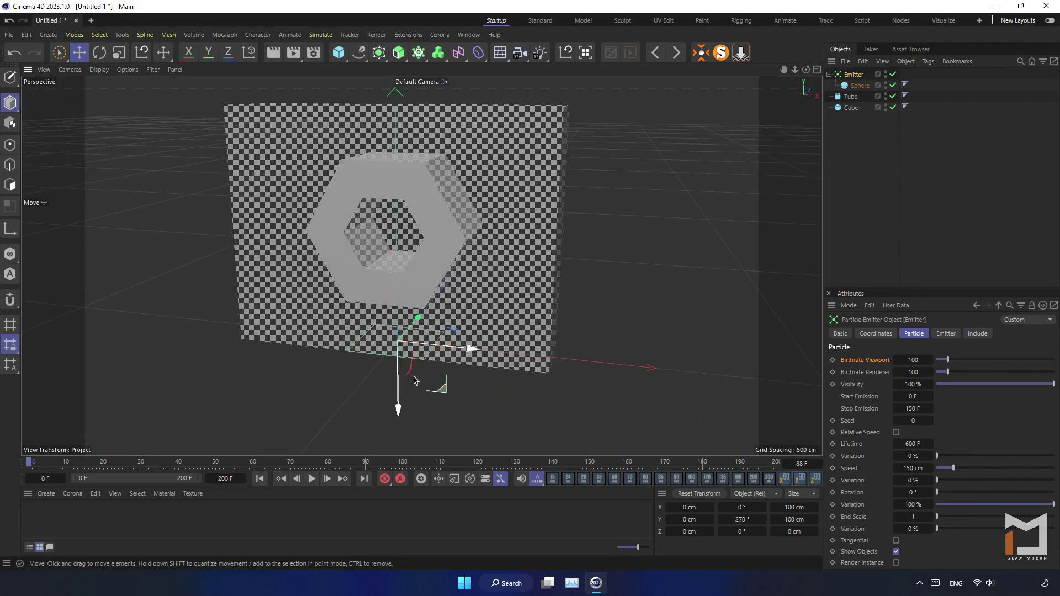
pyautogui.moveTo(418, 318)
pyautogui.mouseDown()
pyautogui.moveTo(423, 148)
pyautogui.moveTo(497, 182)
pyautogui.mouseUp()
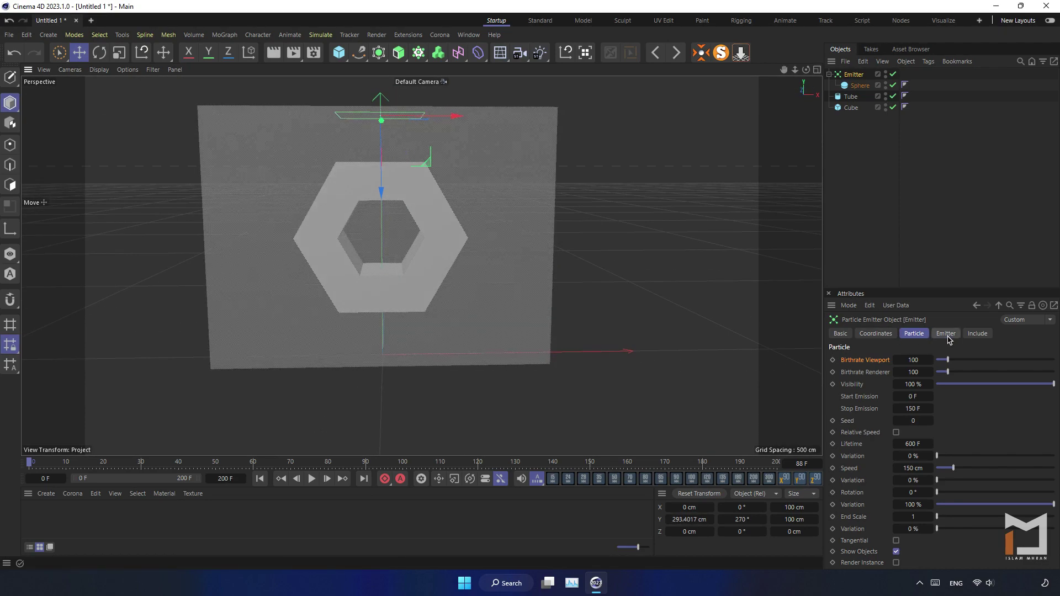
pyautogui.click(946, 334)
pyautogui.write('400')
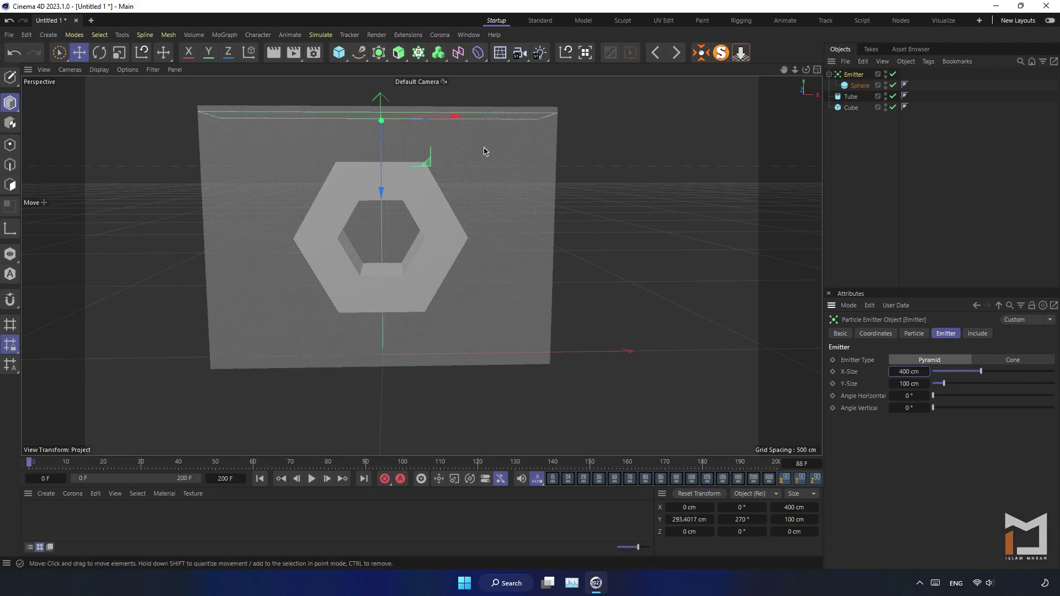
pyautogui.moveTo(557, 136)
pyautogui.keyDown('alt'); pyautogui.mouseDown()
pyautogui.moveTo(473, 156)
pyautogui.moveTo(523, 156)
pyautogui.mouseUp(); pyautogui.keyUp('alt')
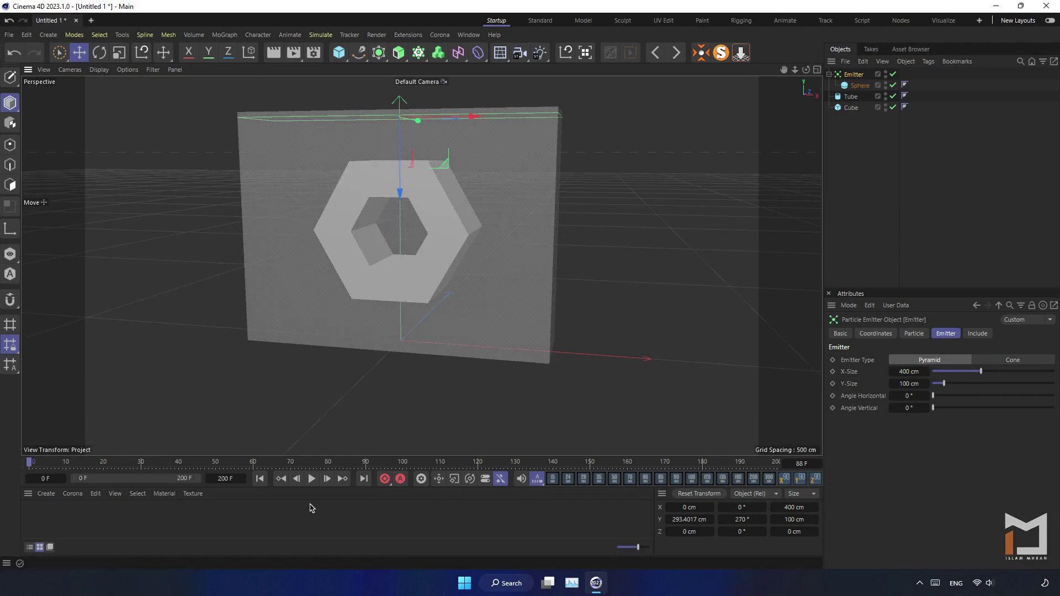
pyautogui.click(311, 478)
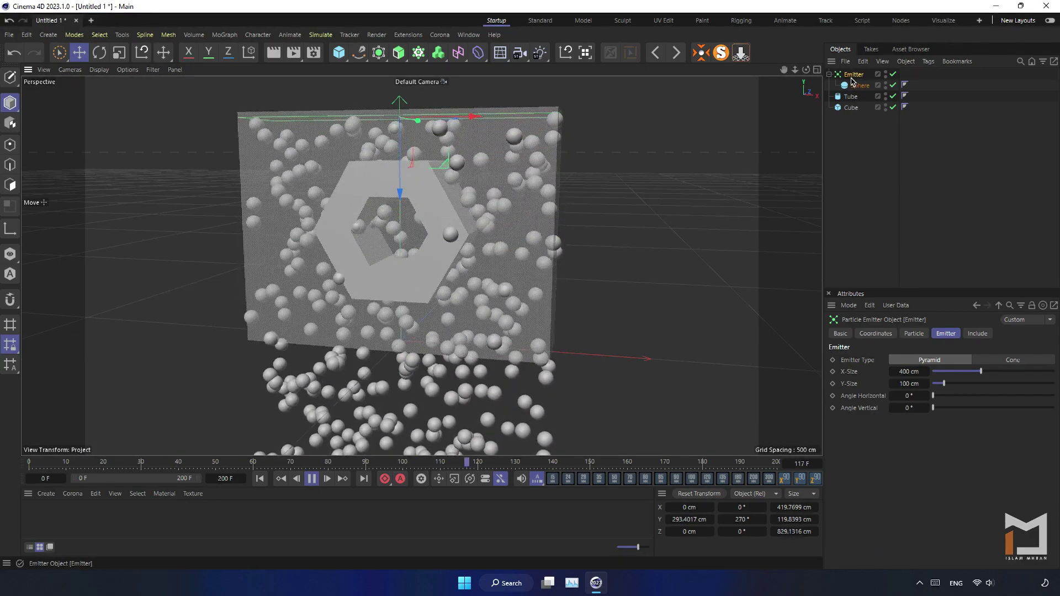
# Step: Add a Bullet Rigid Body tag to the Emitter, then select Tube and Cube
pyautogui.rightClick(852, 81)
pyautogui.moveTo(883, 47)
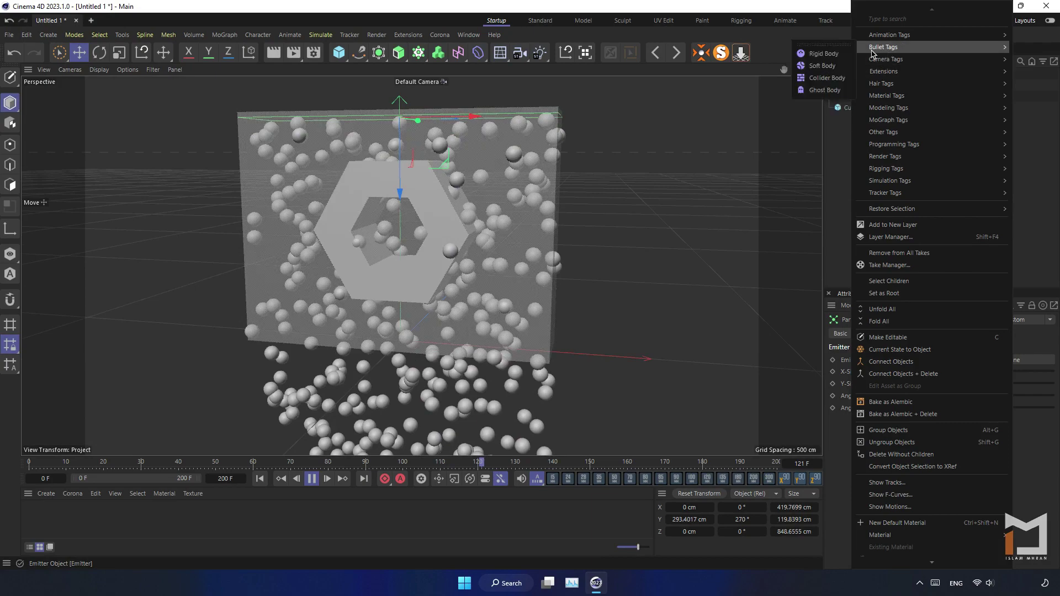
pyautogui.click(834, 55)
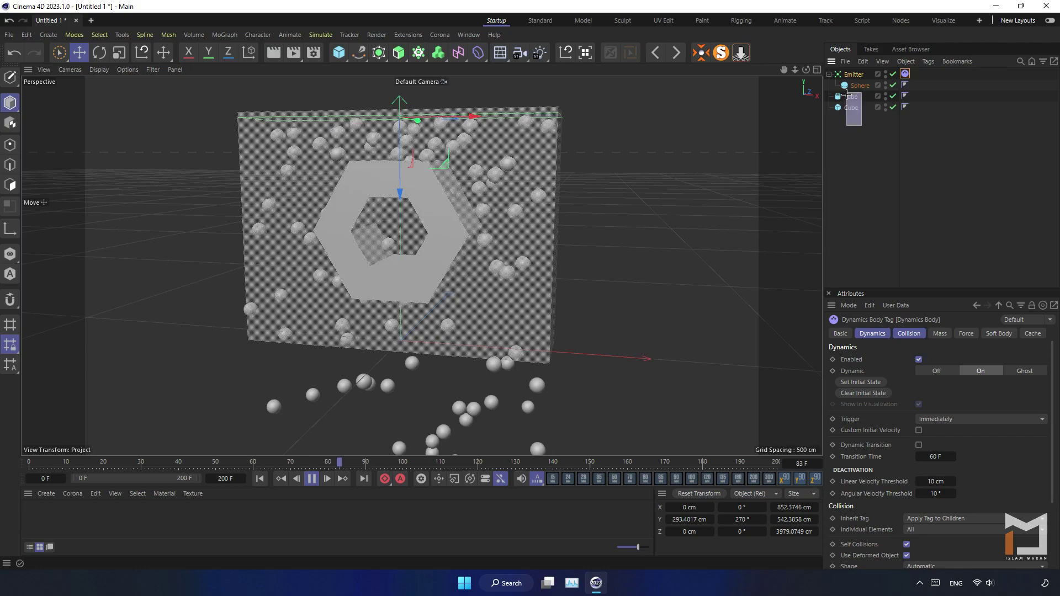
pyautogui.moveTo(847, 94); pyautogui.dragTo(846, 95)
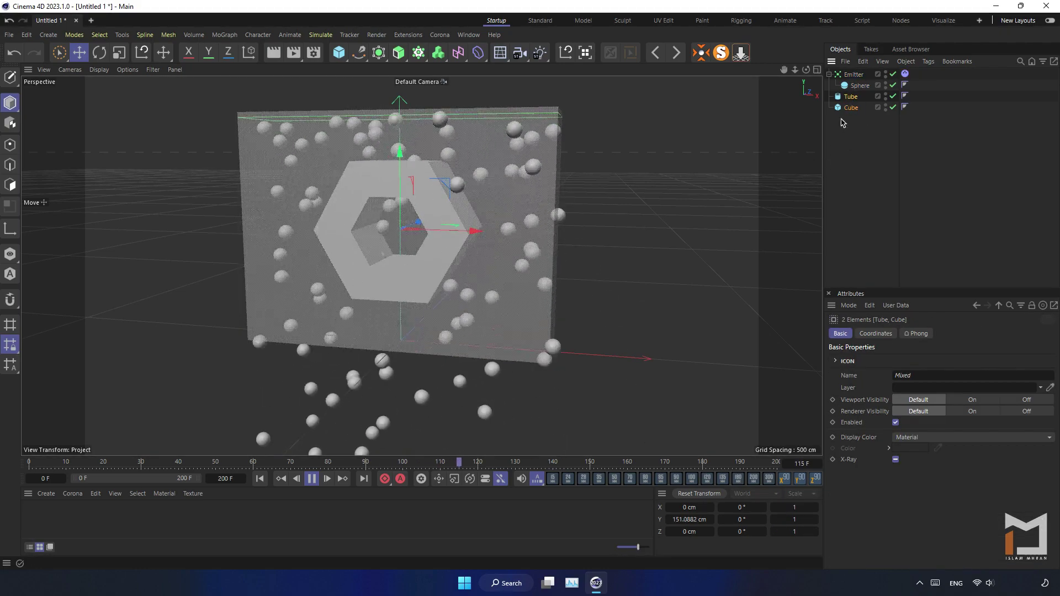
# Step: Give Tube and Cube Collider Body tags with a Static Mesh collision shape
pyautogui.rightClick(842, 122)
pyautogui.moveTo(899, 46)
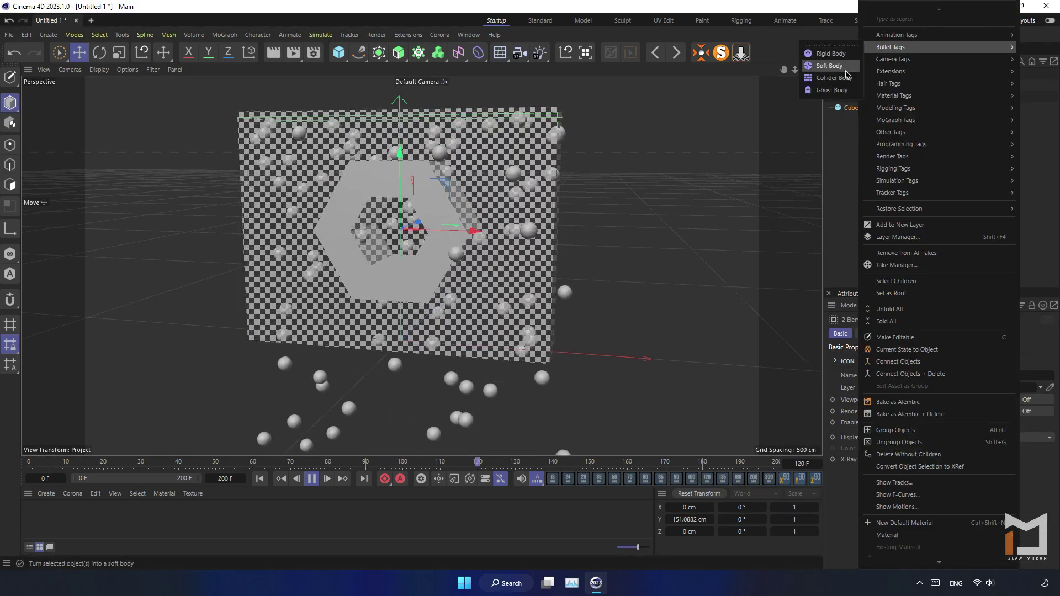
pyautogui.click(844, 77)
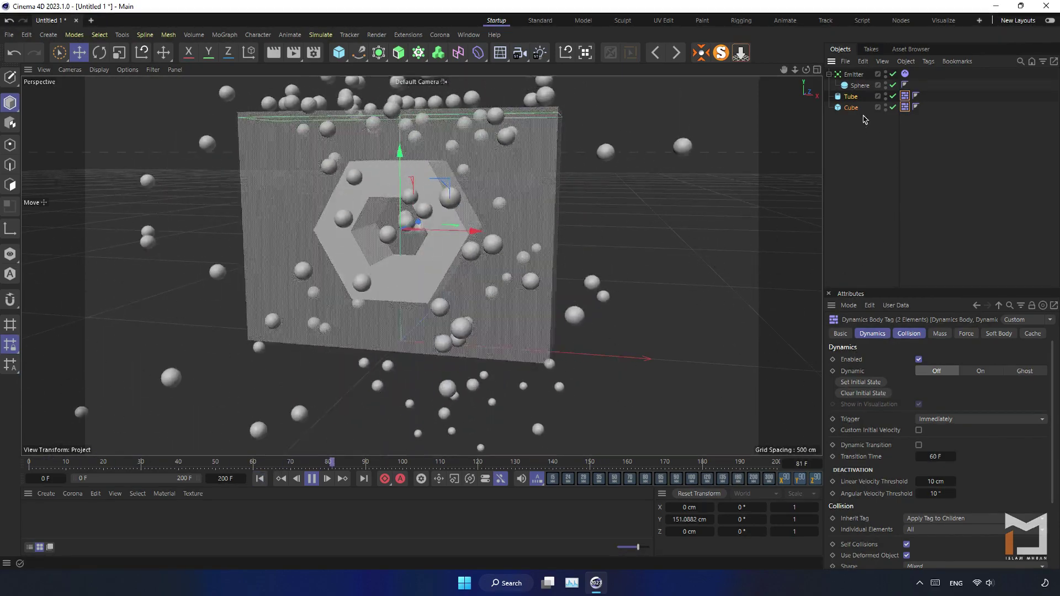
pyautogui.click(904, 107)
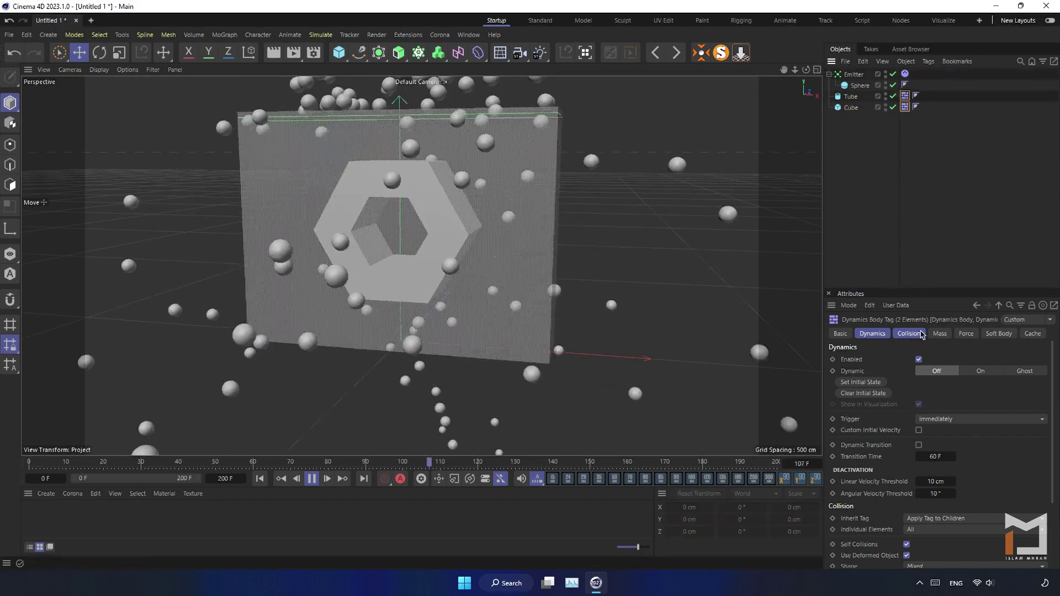
pyautogui.click(920, 334)
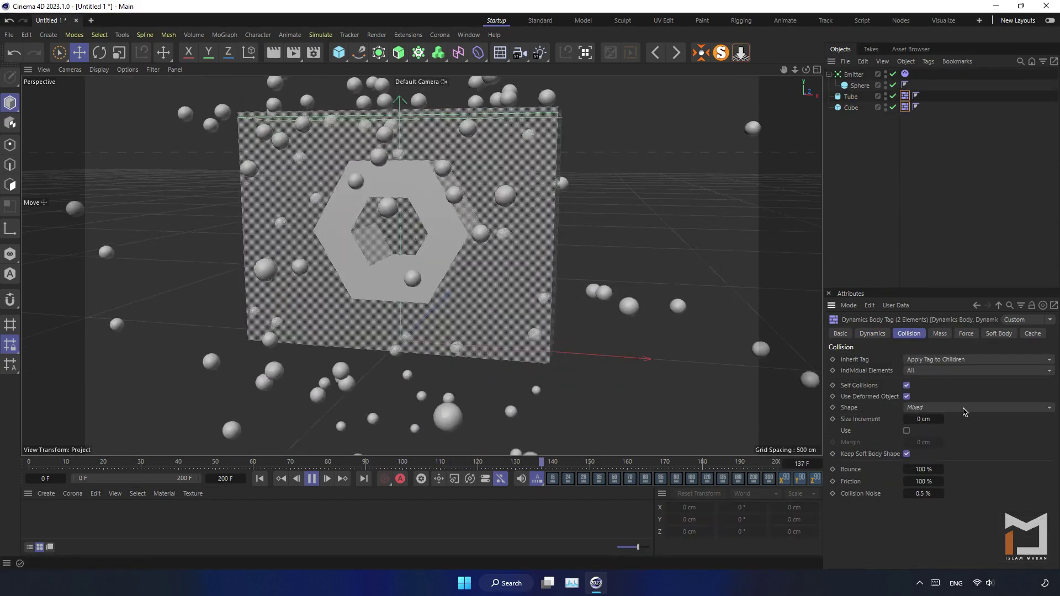
pyautogui.click(964, 411)
pyautogui.click(932, 368)
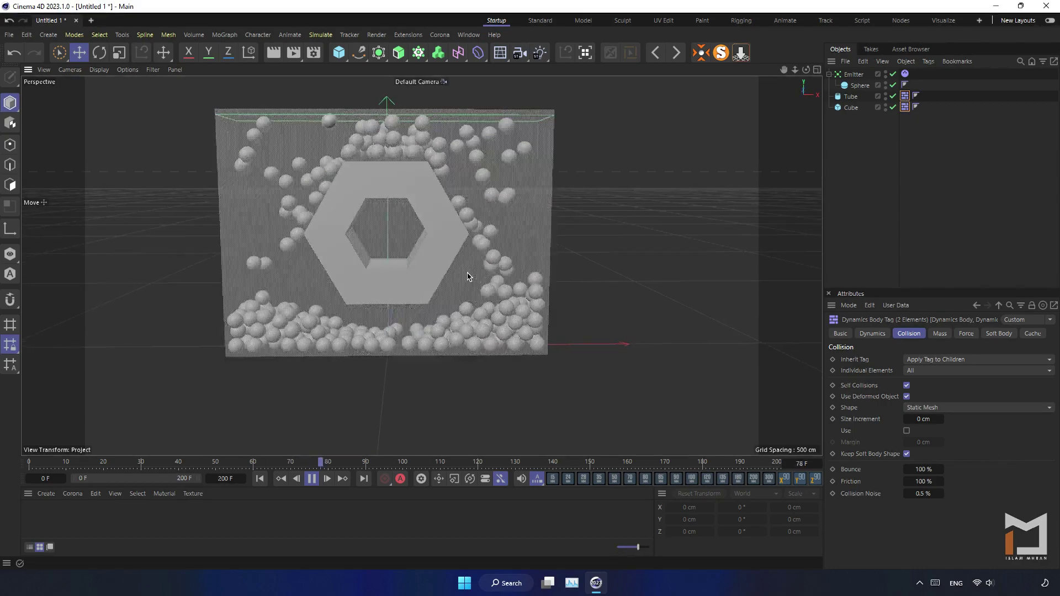
pyautogui.keyDown('alt'); pyautogui.moveTo(427, 279); pyautogui.dragTo(472, 281); pyautogui.keyUp('alt')
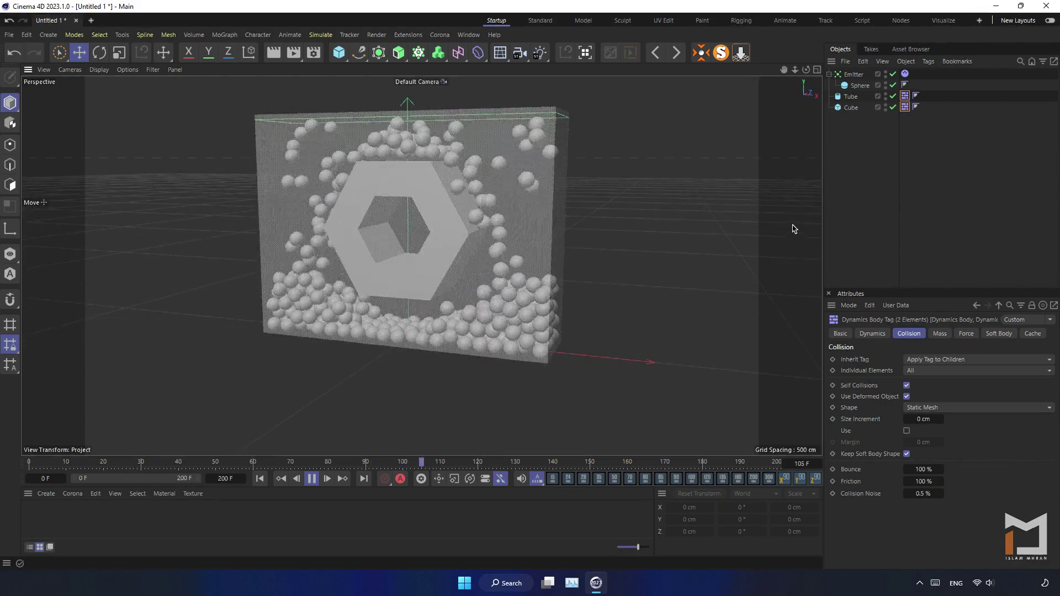
# Step: Enlarge the Sphere to 20 cm radius, rewind, and duplicate it under the Emitter
pyautogui.click(855, 87)
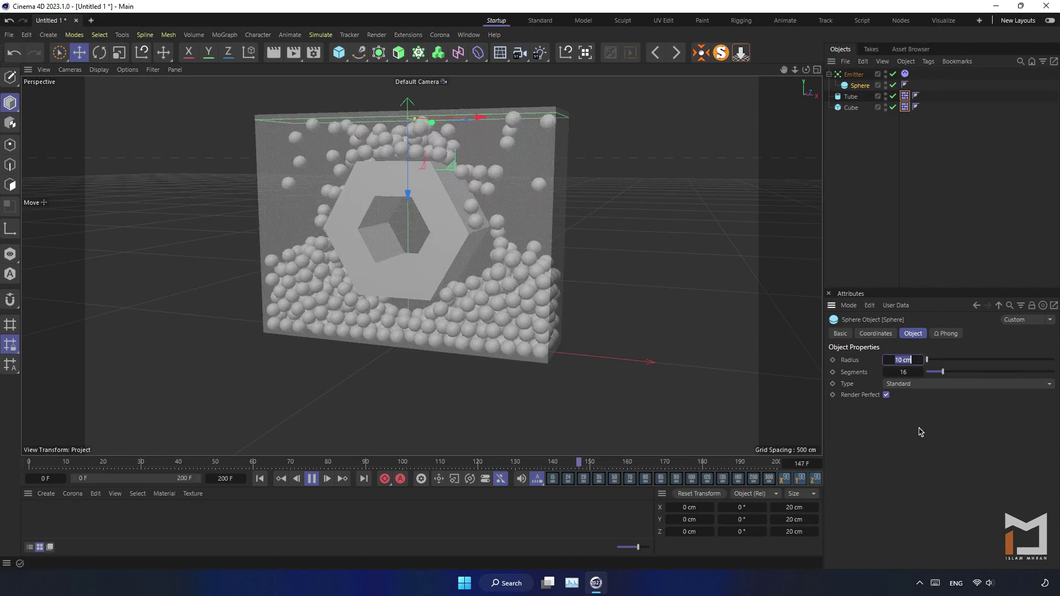
pyautogui.write('20')
pyautogui.moveTo(902, 360); pyautogui.dragTo(902, 361)
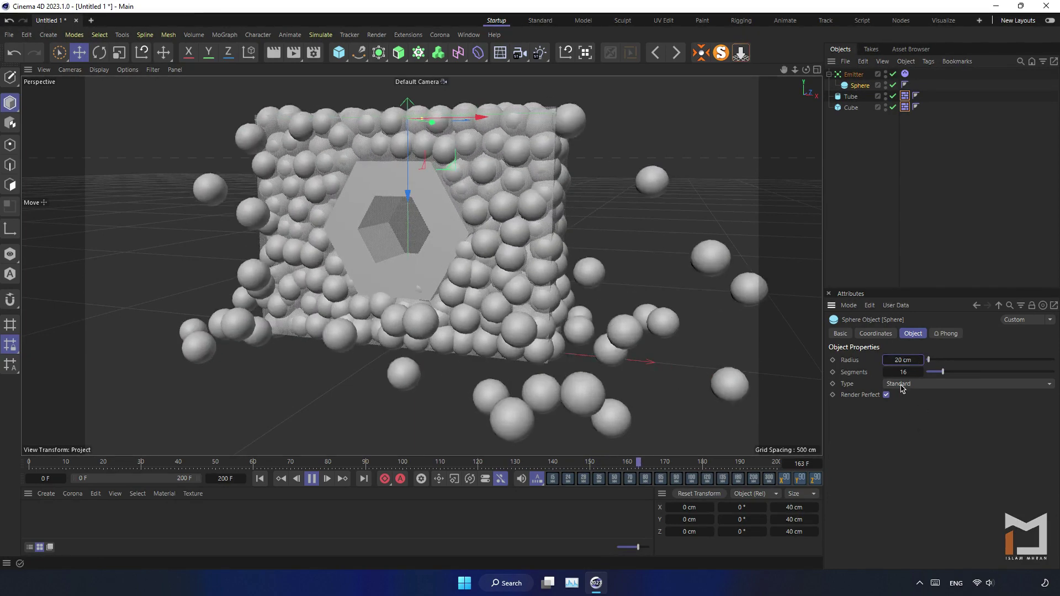
pyautogui.click(314, 482)
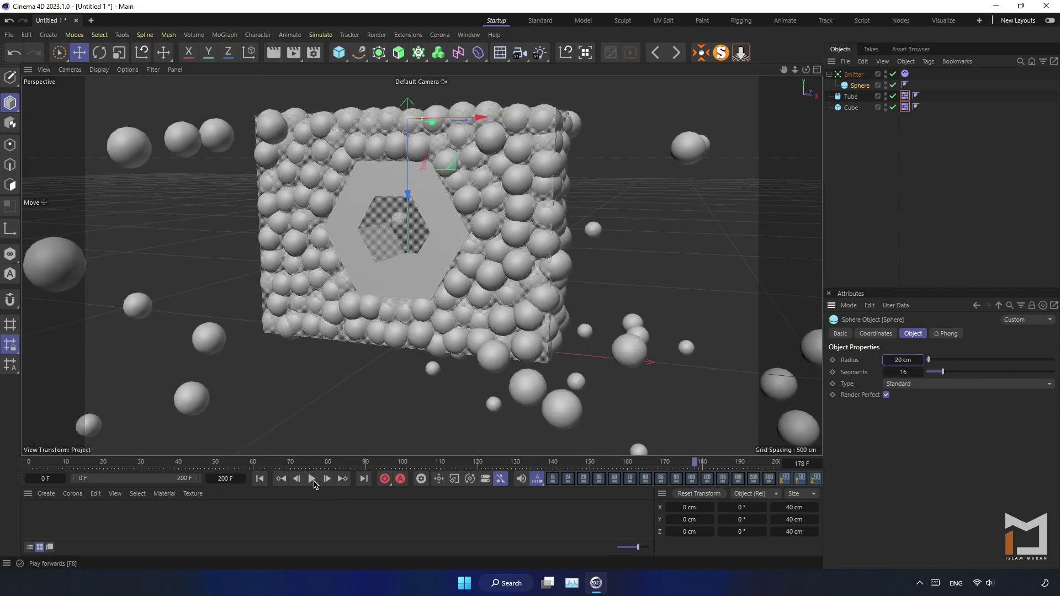
pyautogui.click(264, 480)
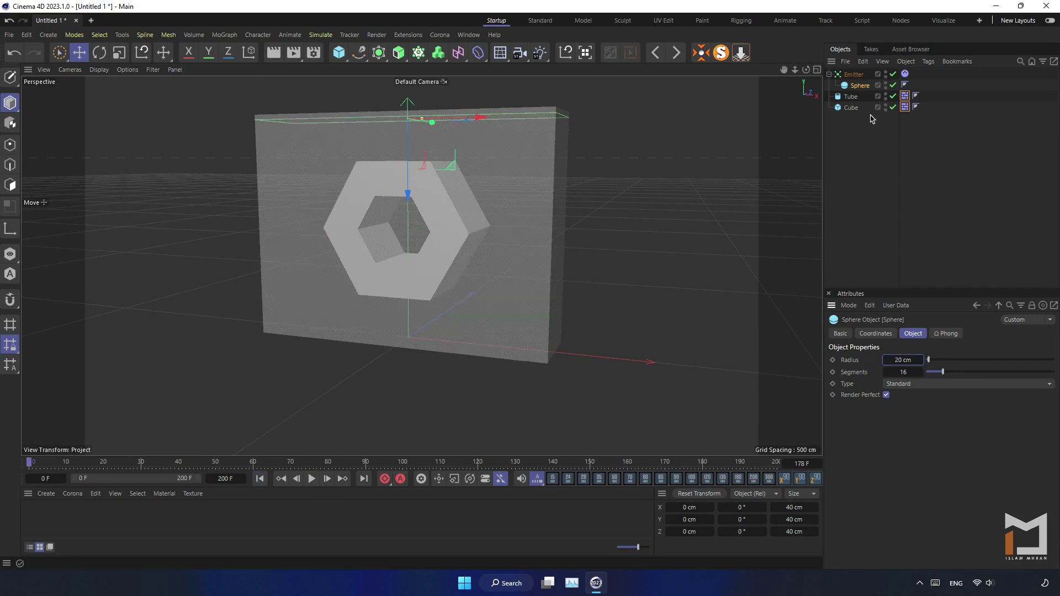
pyautogui.keyDown('ctrl'); pyautogui.moveTo(859, 94); pyautogui.dragTo(859, 96); pyautogui.keyUp('ctrl')
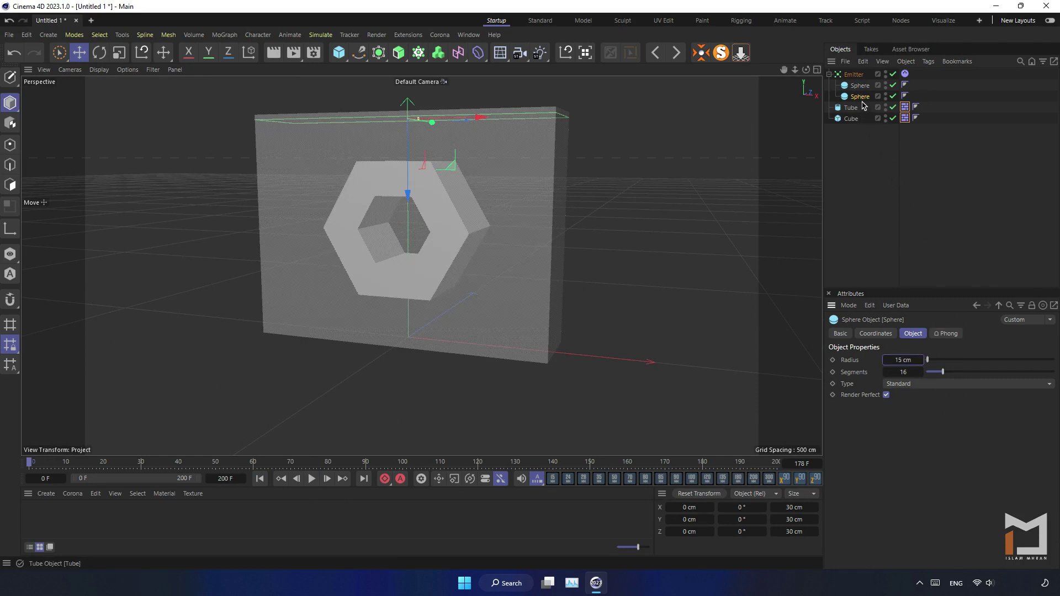
# Step: Move the sphere copy under the Emitter, then select the Emitter
pyautogui.moveTo(860, 97); pyautogui.dragTo(864, 106)
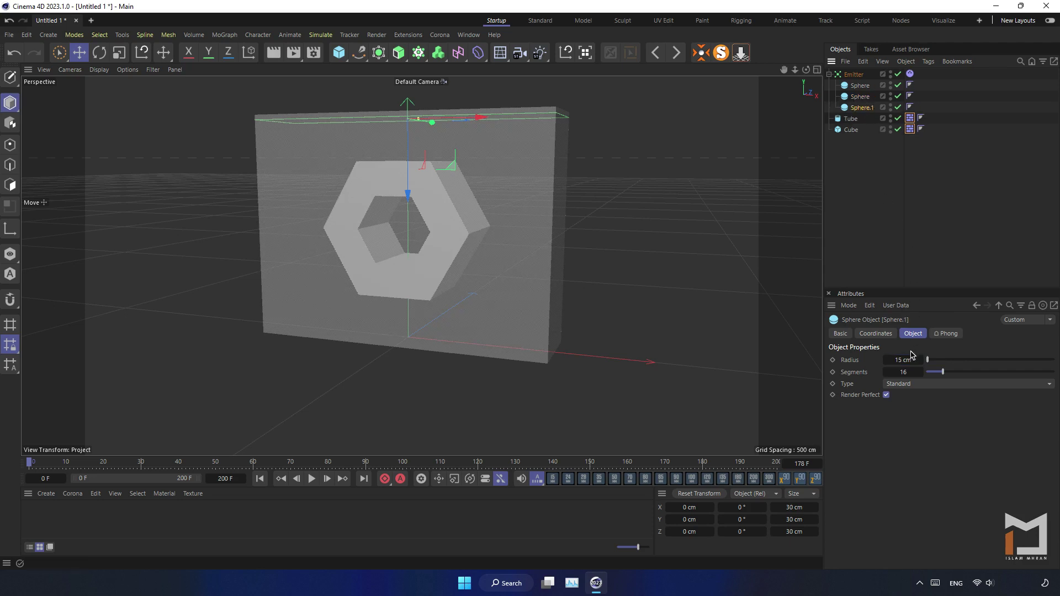
pyautogui.click(909, 359)
pyautogui.write('10')
pyautogui.click(830, 75)
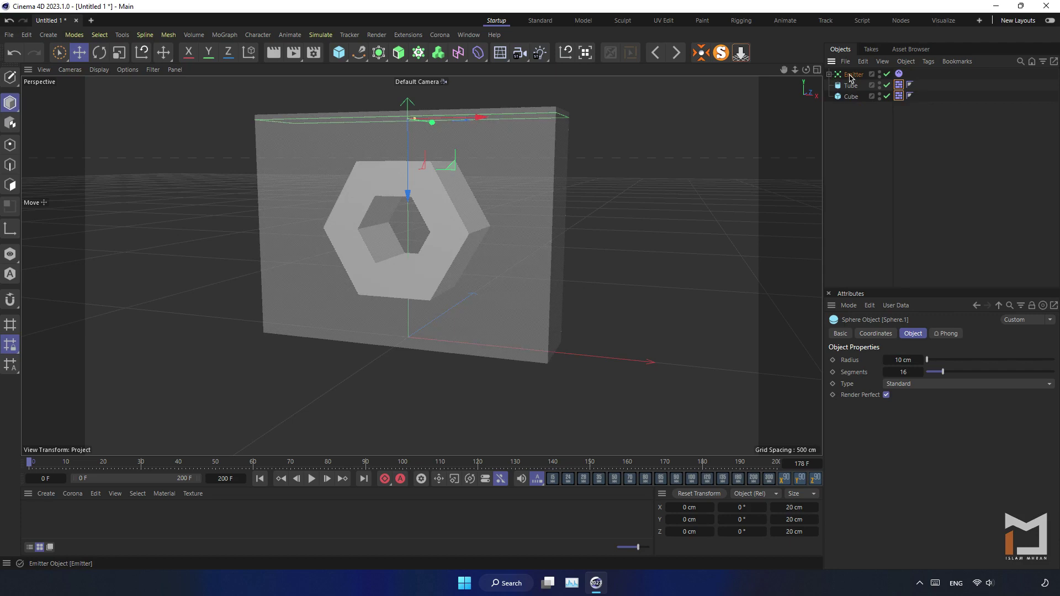
pyautogui.click(850, 75)
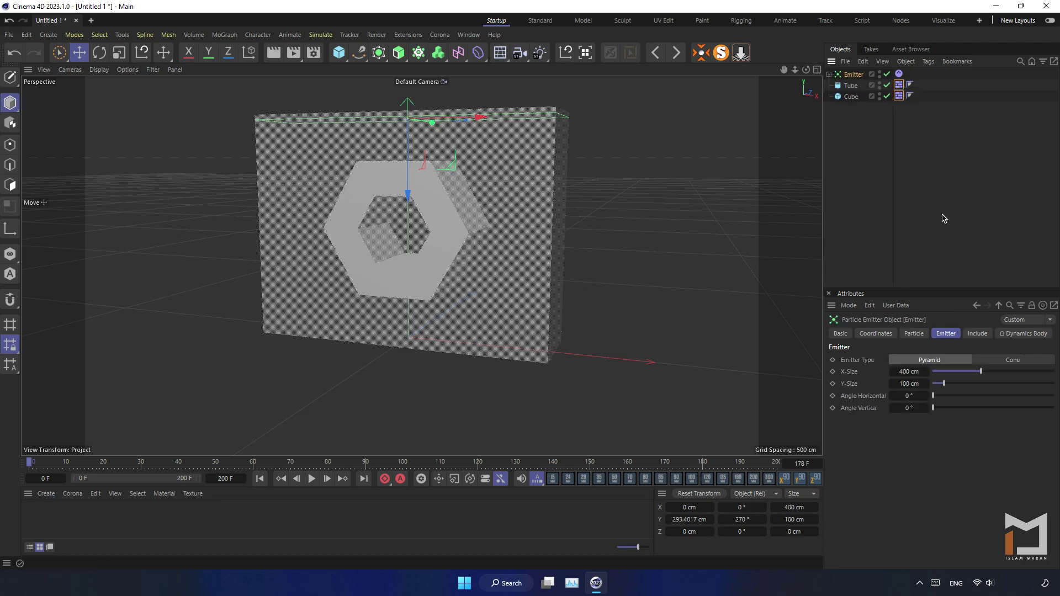
# Step: Stop the emitter's emission at 80 F and replay to watch the wall fill
pyautogui.click(925, 335)
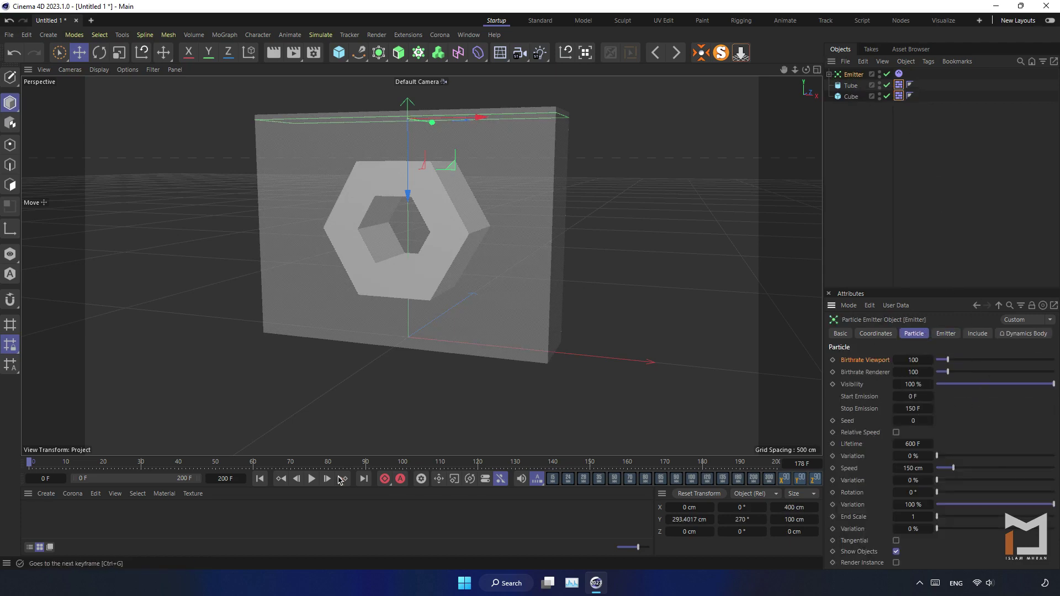
pyautogui.press('F8')
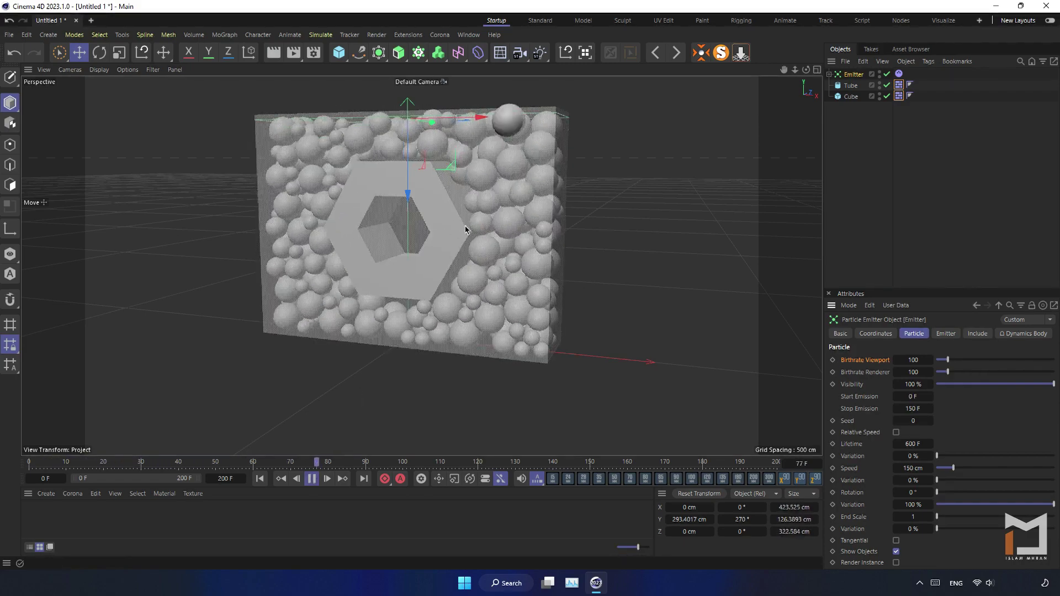
pyautogui.keyDown('alt'); pyautogui.moveTo(496, 186); pyautogui.dragTo(459, 184); pyautogui.keyUp('alt')
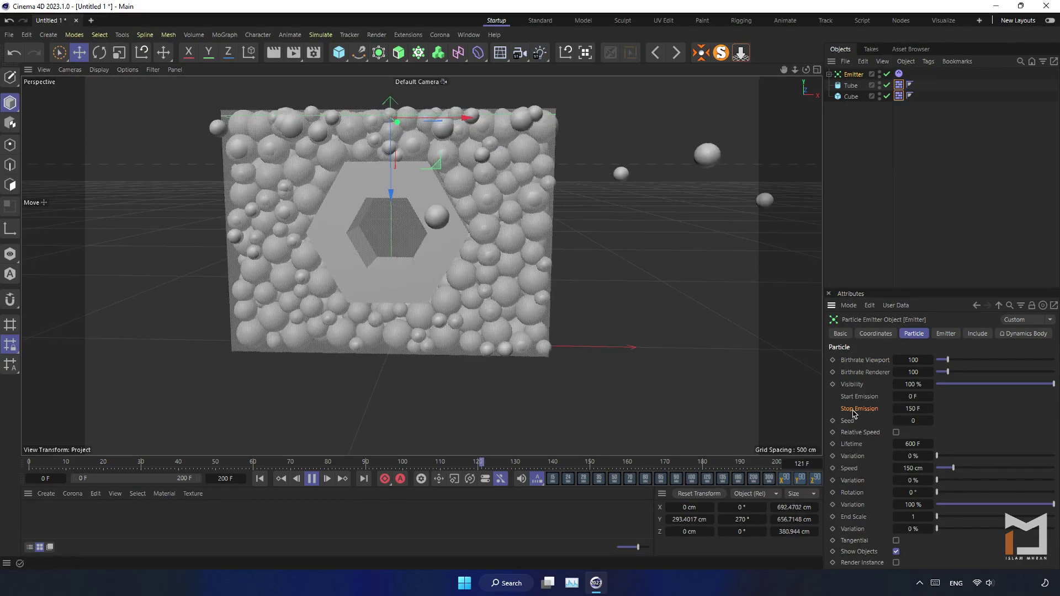
pyautogui.doubleClick(913, 408)
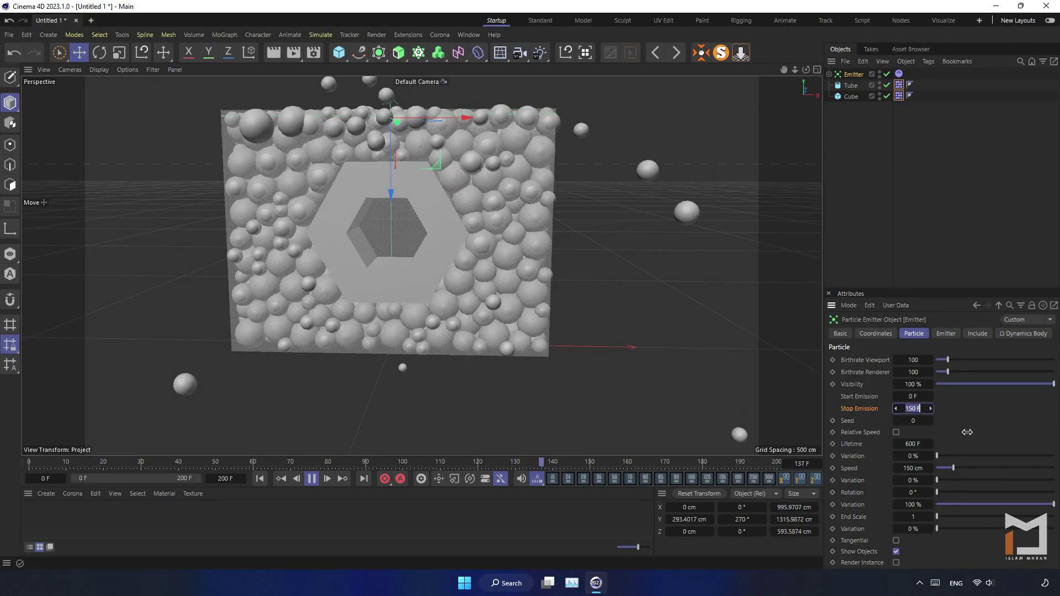
pyautogui.write('80')
pyautogui.press('Return')
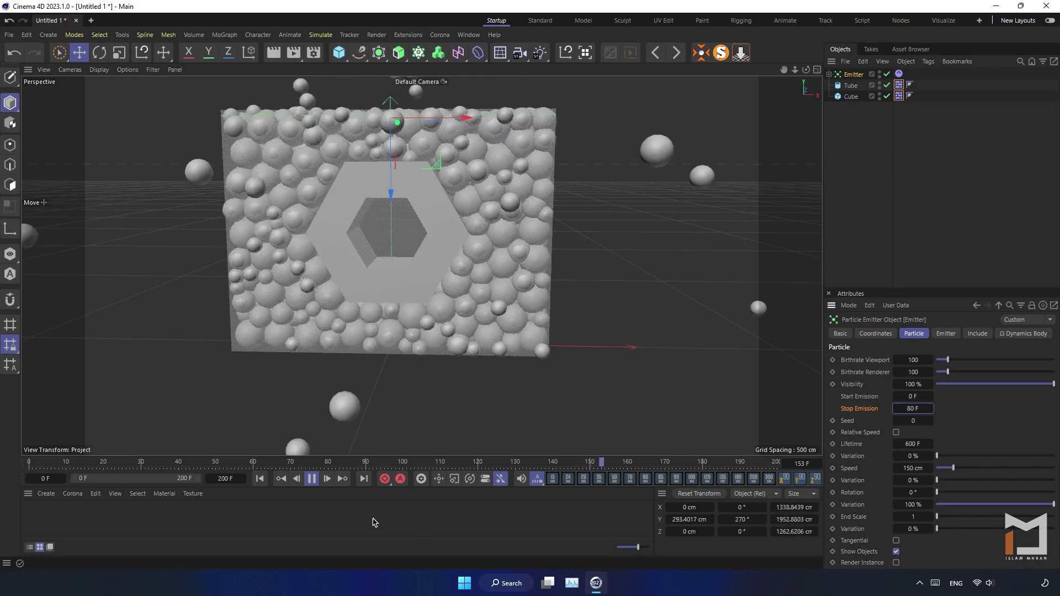
pyautogui.click(259, 478)
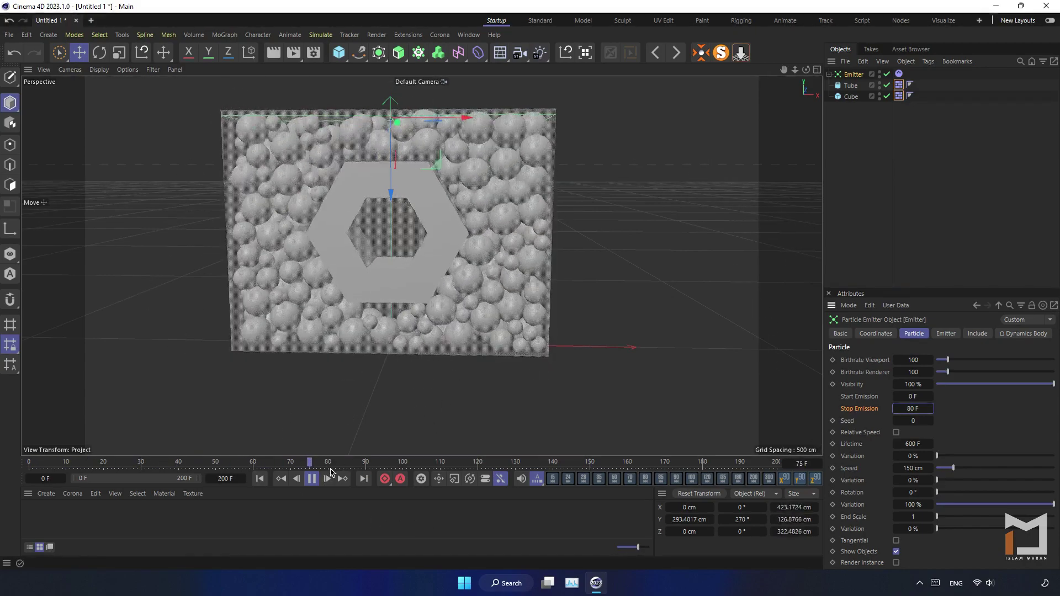
pyautogui.moveTo(486, 139)
pyautogui.keyDown('alt'); pyautogui.mouseDown()
pyautogui.moveTo(434, 220)
pyautogui.moveTo(462, 220)
pyautogui.mouseUp(); pyautogui.keyUp('alt')
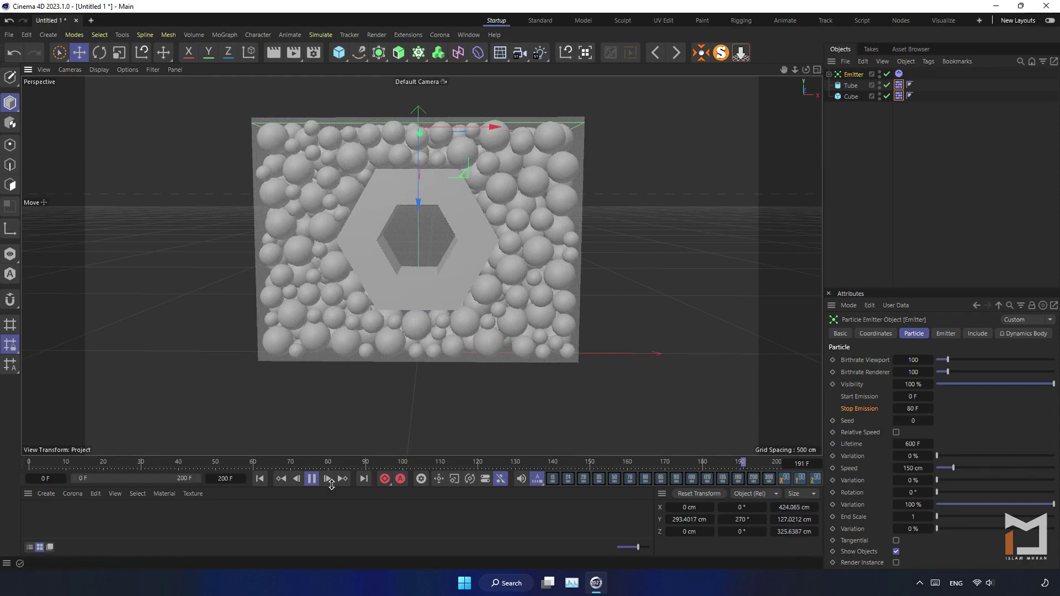
pyautogui.click(312, 478)
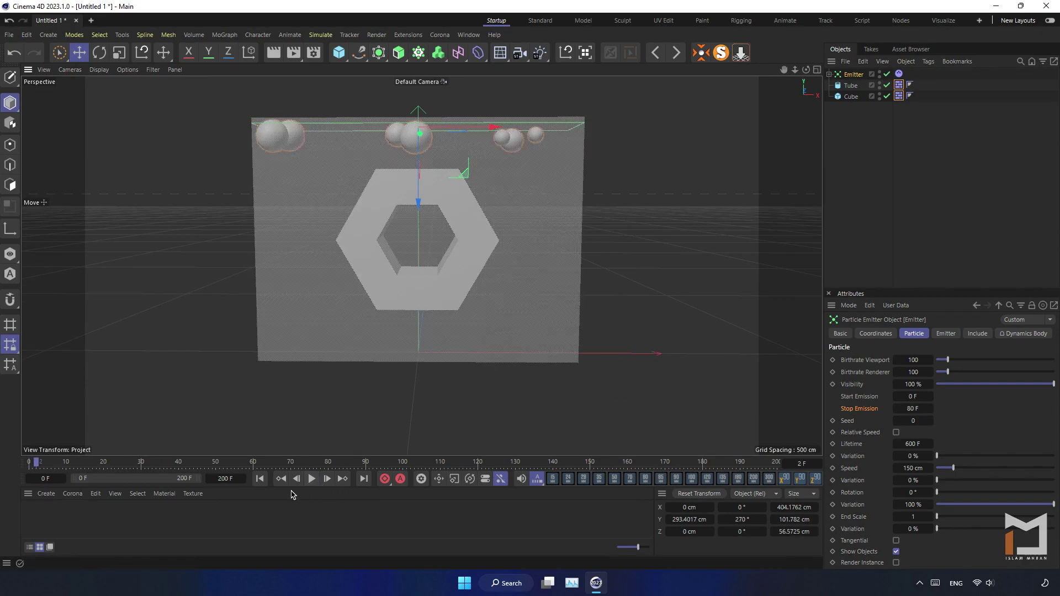
# Step: Lower the emitter and duplicate it, giving the copy an X-Size of 100 cm
pyautogui.click(259, 479)
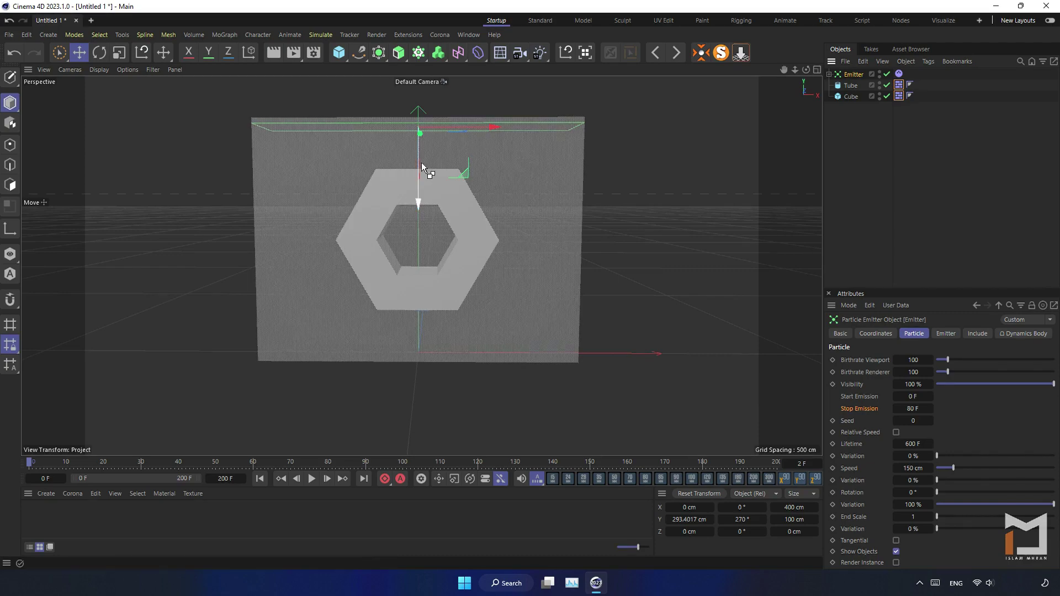
pyautogui.moveTo(421, 166); pyautogui.dragTo(416, 211)
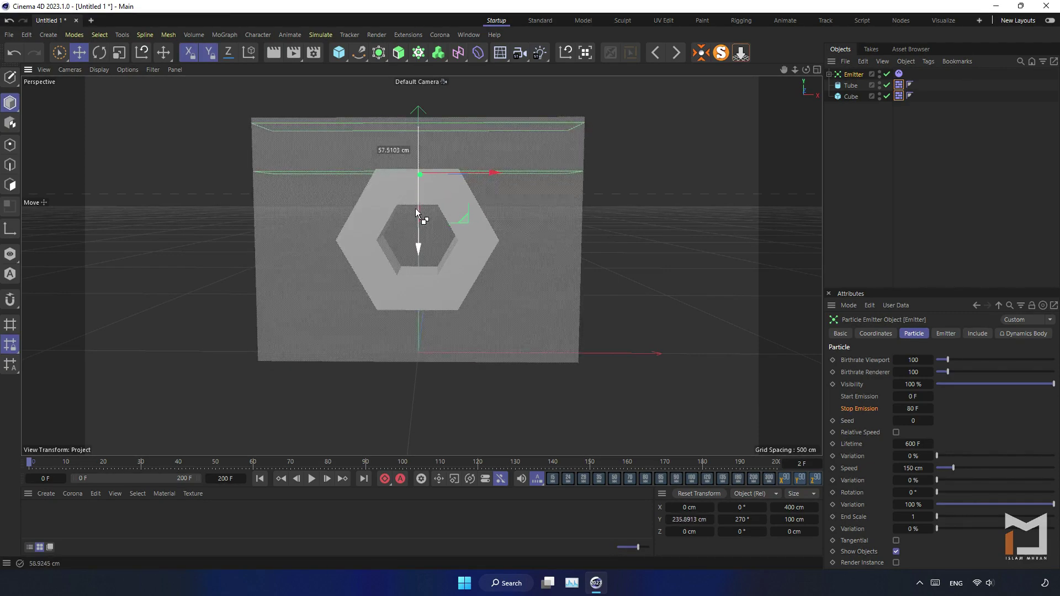
pyautogui.hotkey('ctrl', 'c')
pyautogui.hotkey('ctrl', 'v')
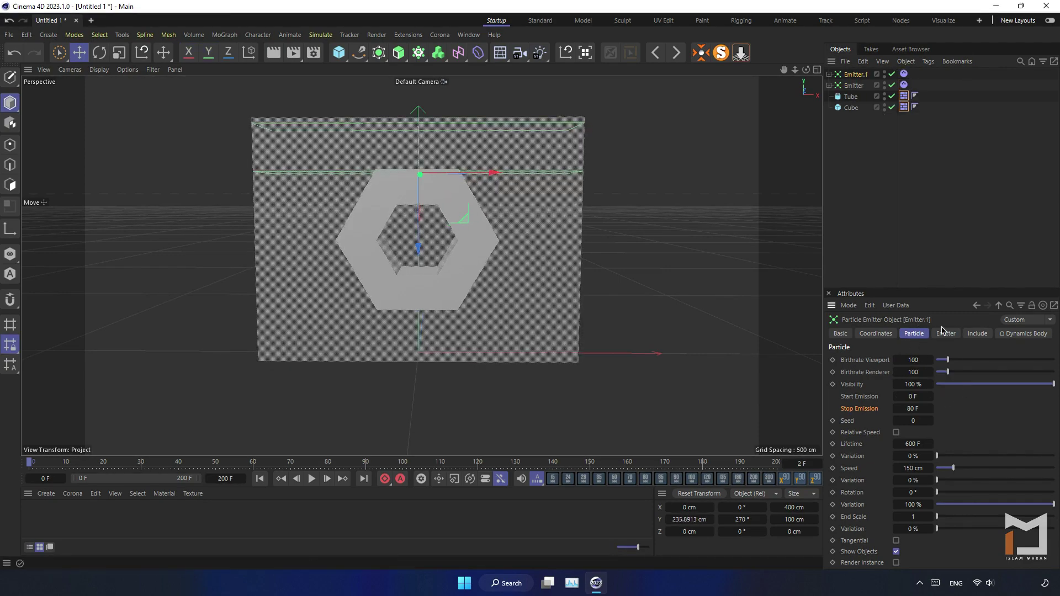
pyautogui.click(944, 332)
pyautogui.doubleClick(909, 372)
pyautogui.write('100')
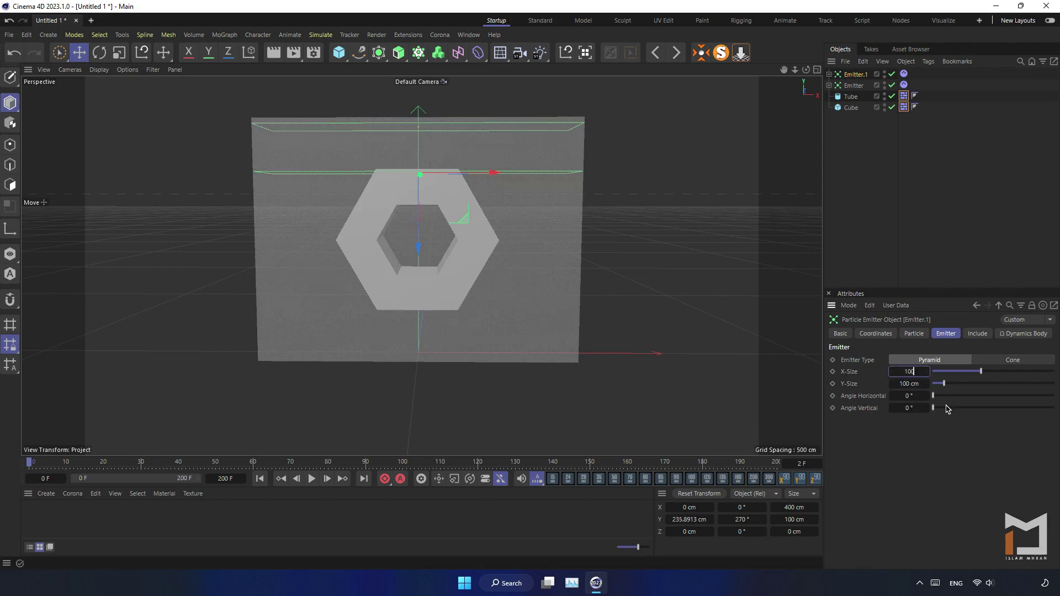
pyautogui.press('Return')
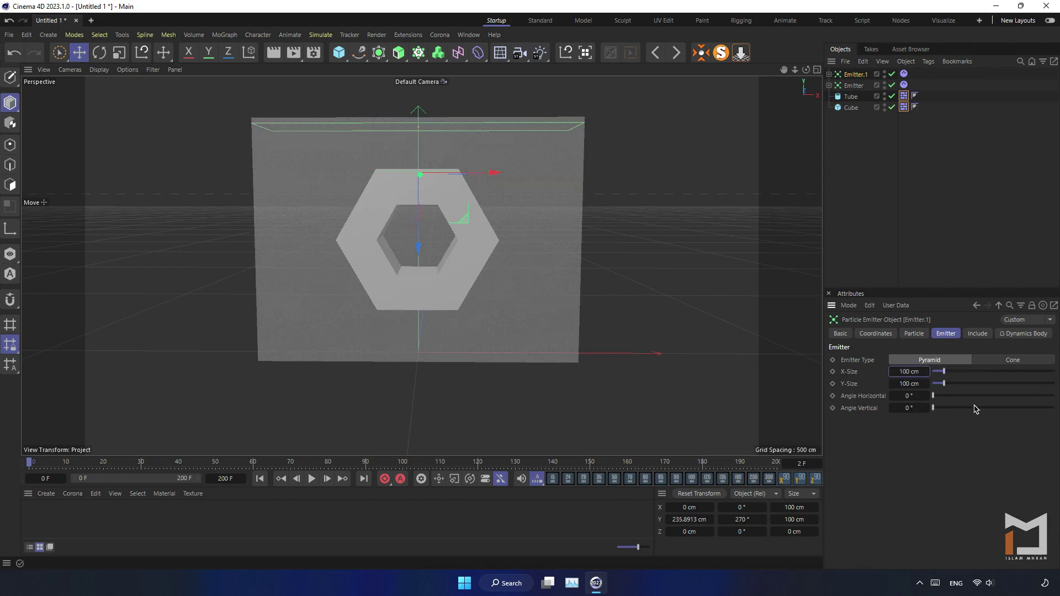
# Step: Enable X-Ray on the hexagonal Tube
pyautogui.click(851, 97)
pyautogui.click(840, 334)
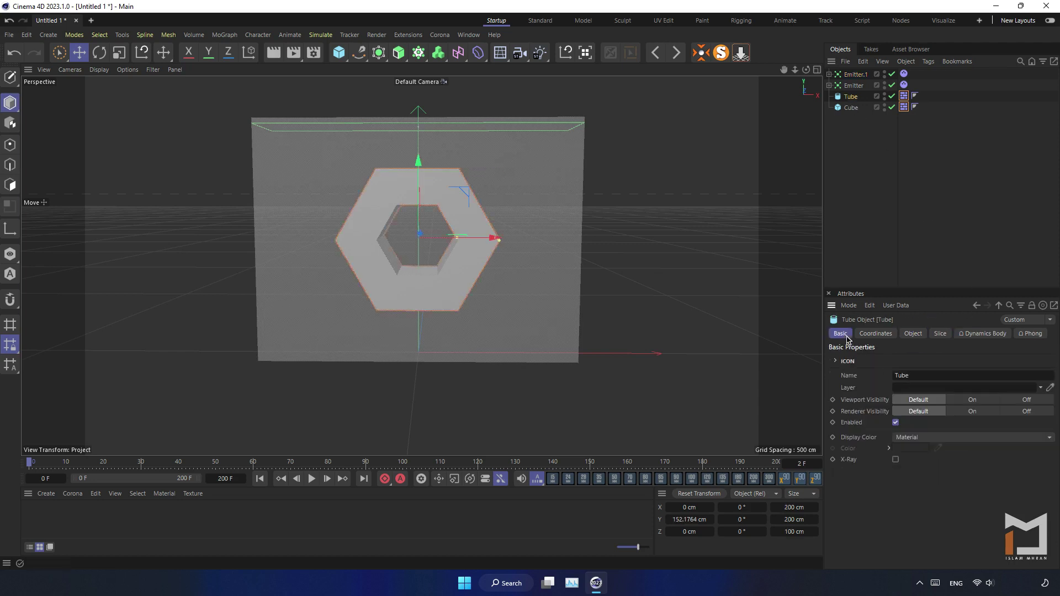
pyautogui.click(896, 460)
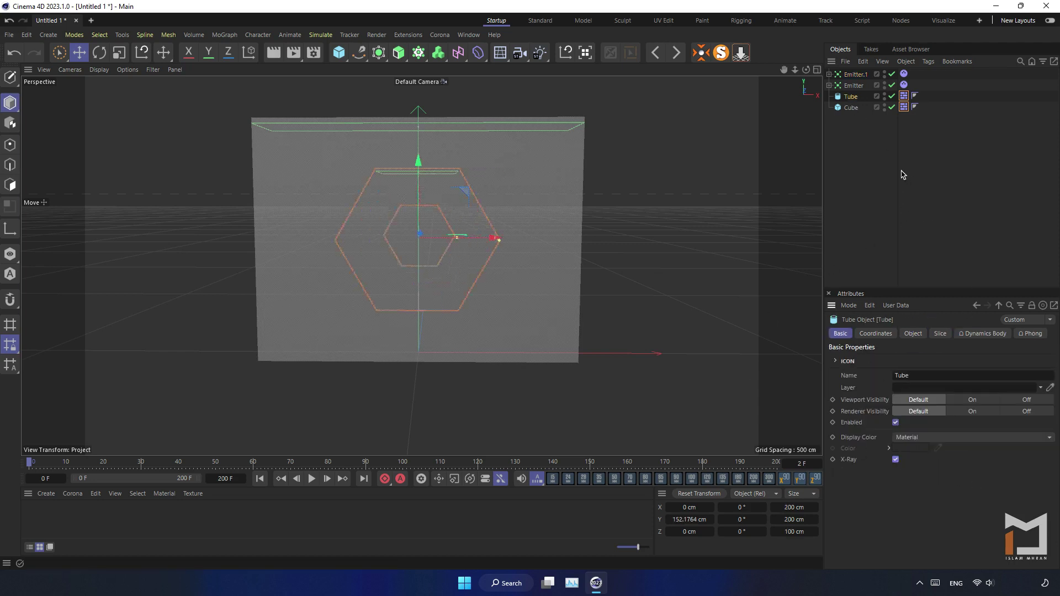
pyautogui.click(872, 170)
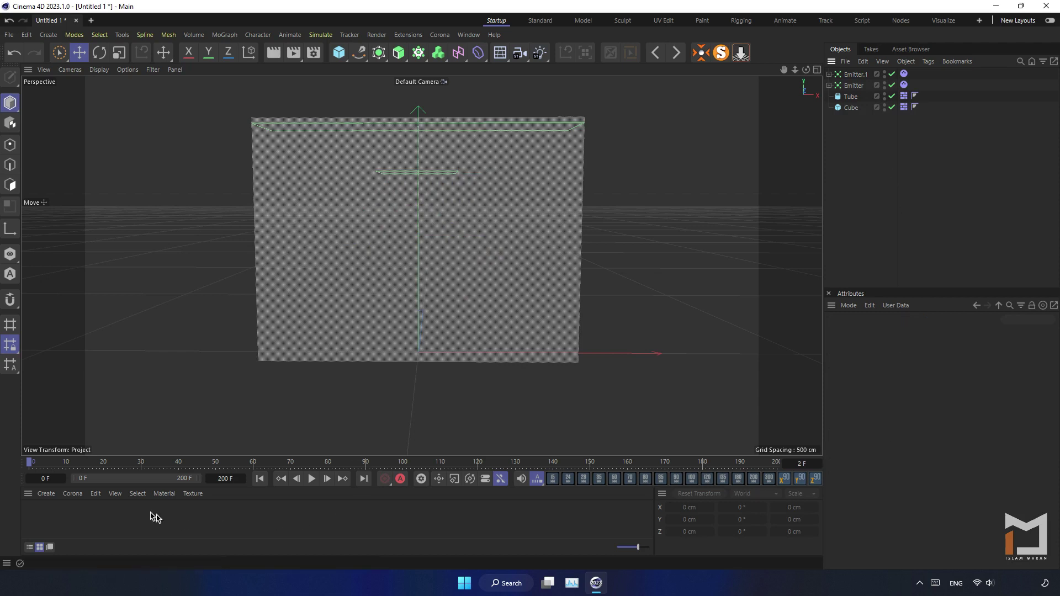
# Step: Create two Corona Legacy materials and make the second one red
pyautogui.click(73, 493)
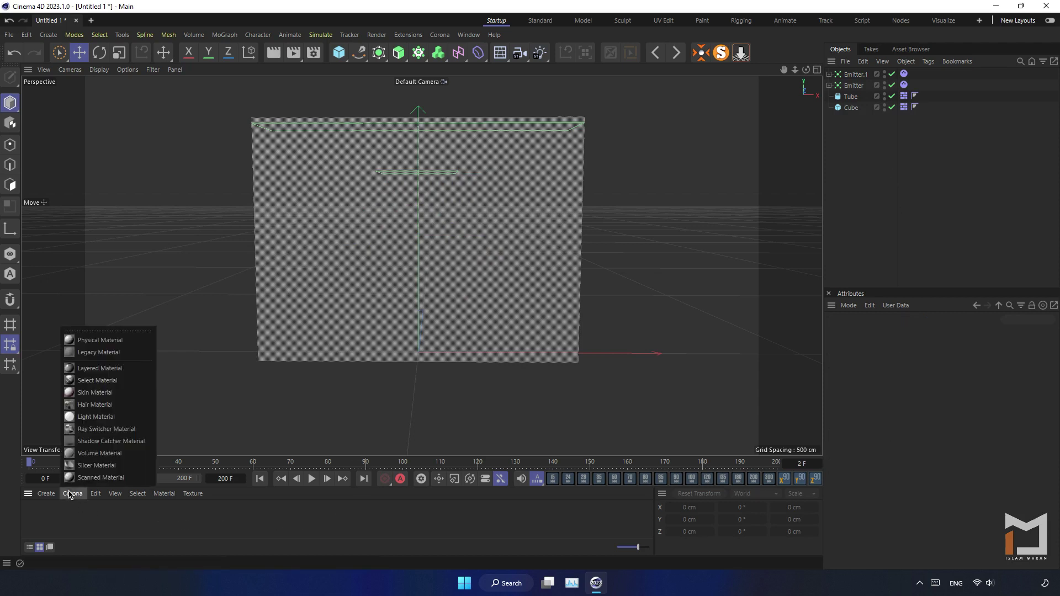
pyautogui.click(91, 352)
pyautogui.click(72, 494)
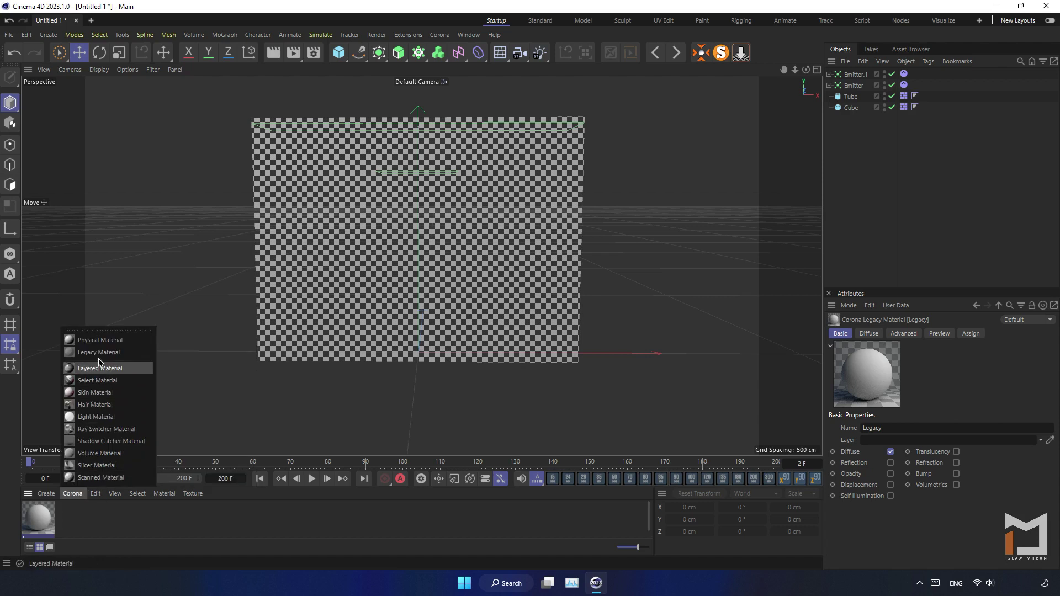
pyautogui.click(100, 361)
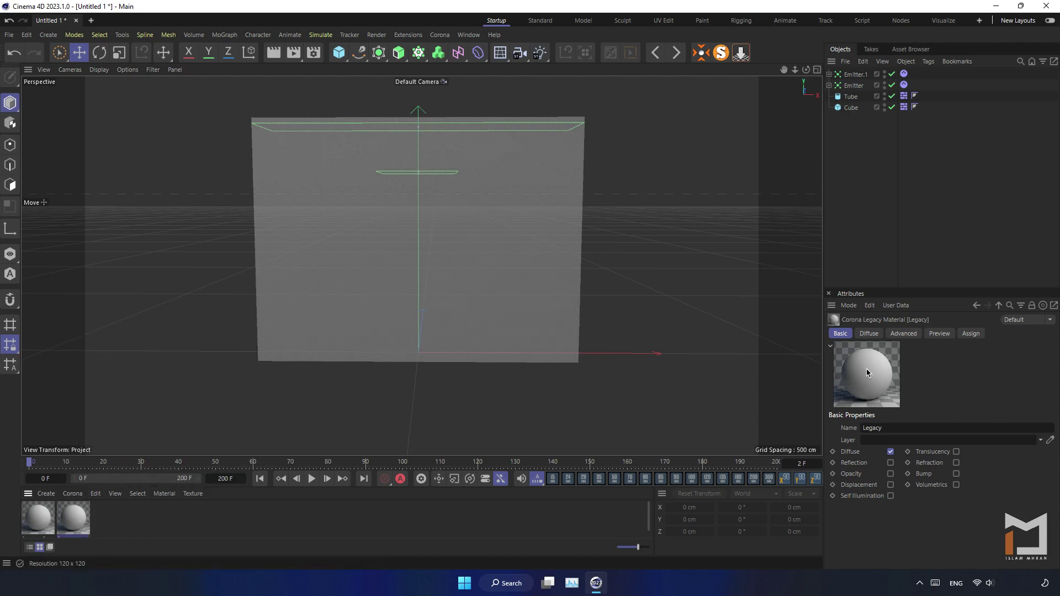
pyautogui.click(869, 334)
pyautogui.click(1028, 480)
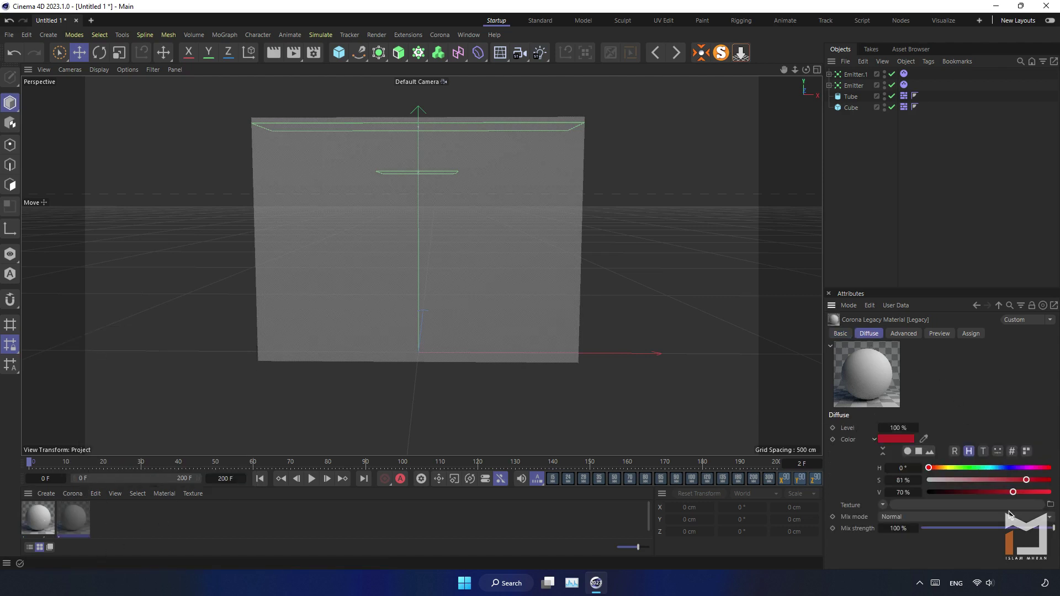
# Step: Apply the white material to the original Emitter
pyautogui.click(53, 515)
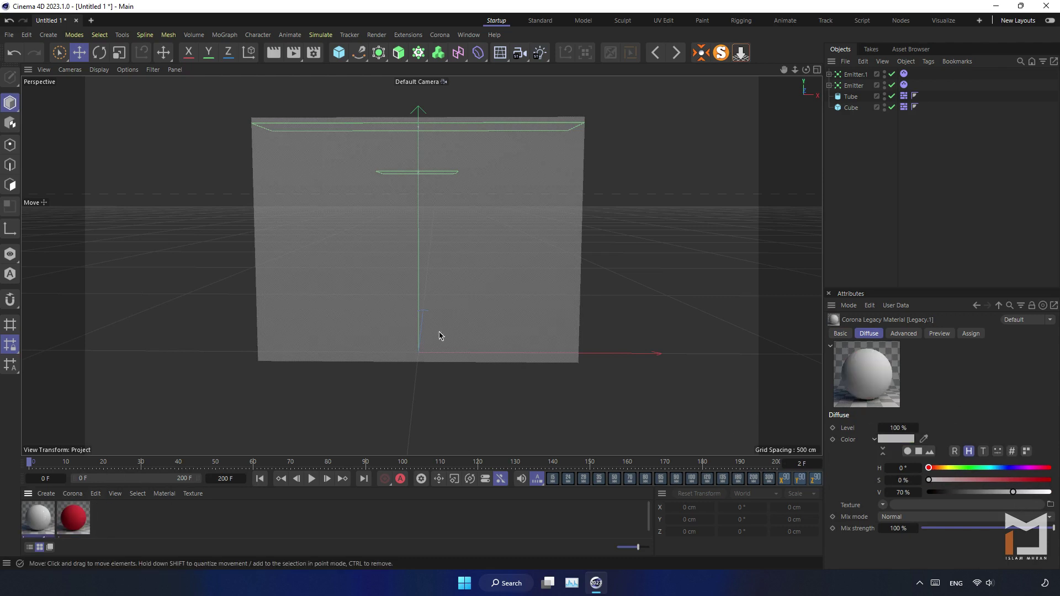
pyautogui.moveTo(440, 397); pyautogui.dragTo(864, 80)
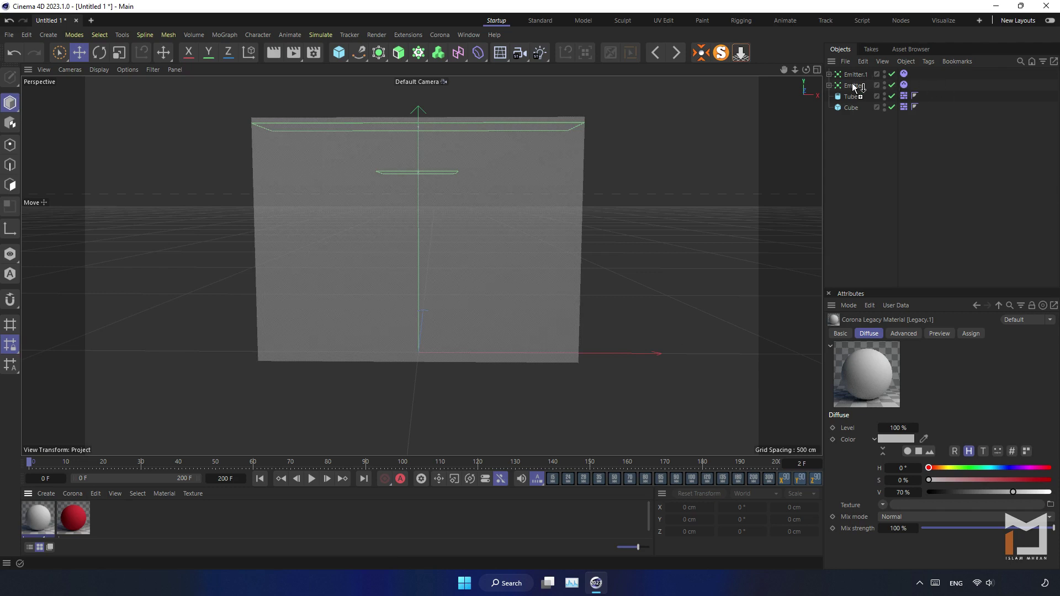
pyautogui.moveTo(862, 76)
pyautogui.mouseDown()
pyautogui.moveTo(864, 86)
pyautogui.moveTo(865, 74)
pyautogui.mouseUp()
# Step: Rename Emitter.1 to Emitter 2 and apply the red material to it
pyautogui.click(865, 85)
pyautogui.doubleClick(858, 86)
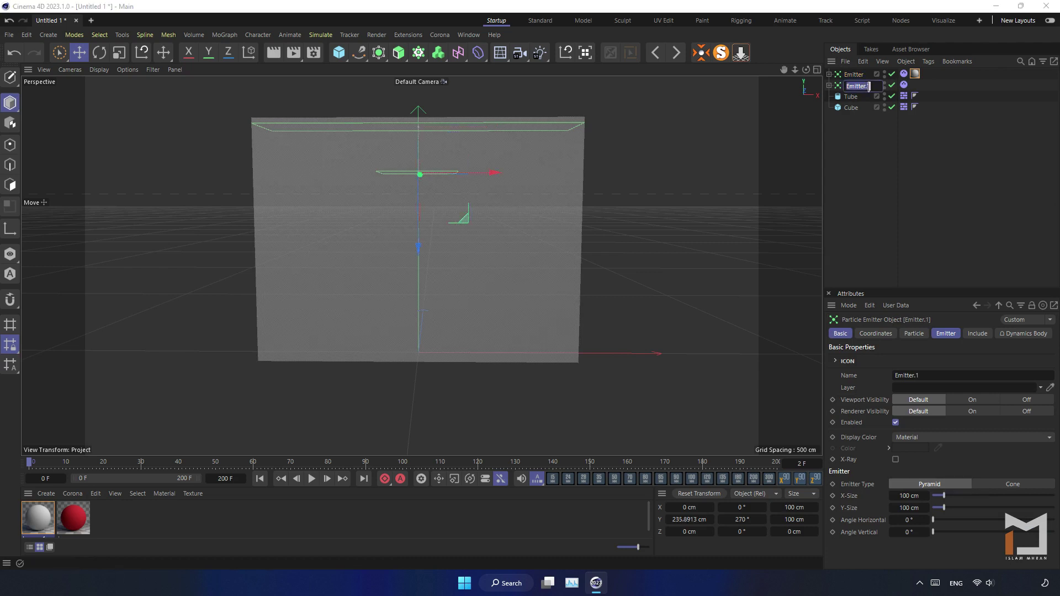
pyautogui.press('BackSpace')
pyautogui.write('2')
pyautogui.press('Return')
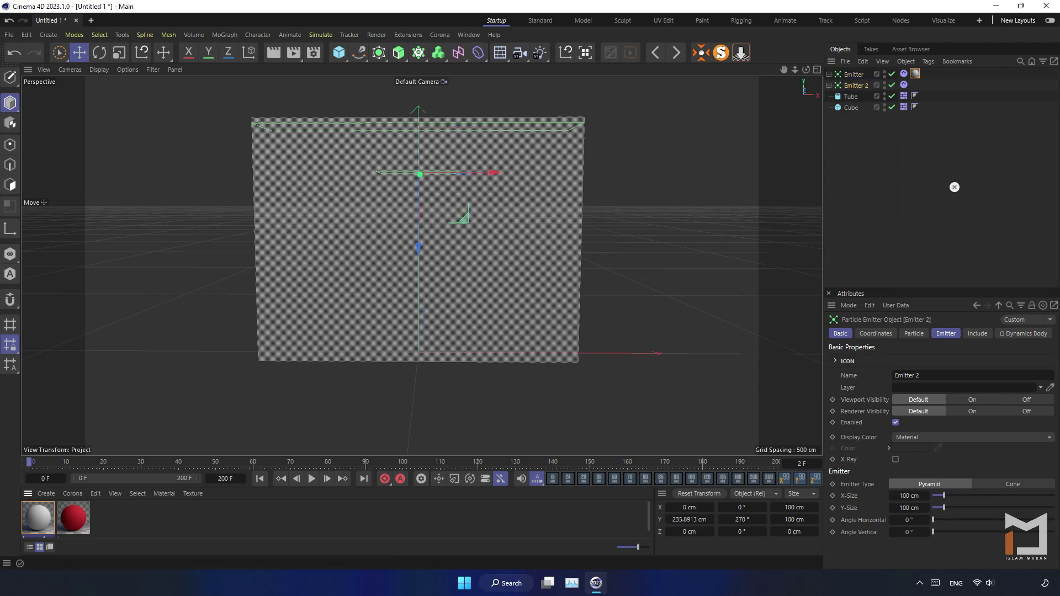
pyautogui.moveTo(857, 86); pyautogui.dragTo(856, 86)
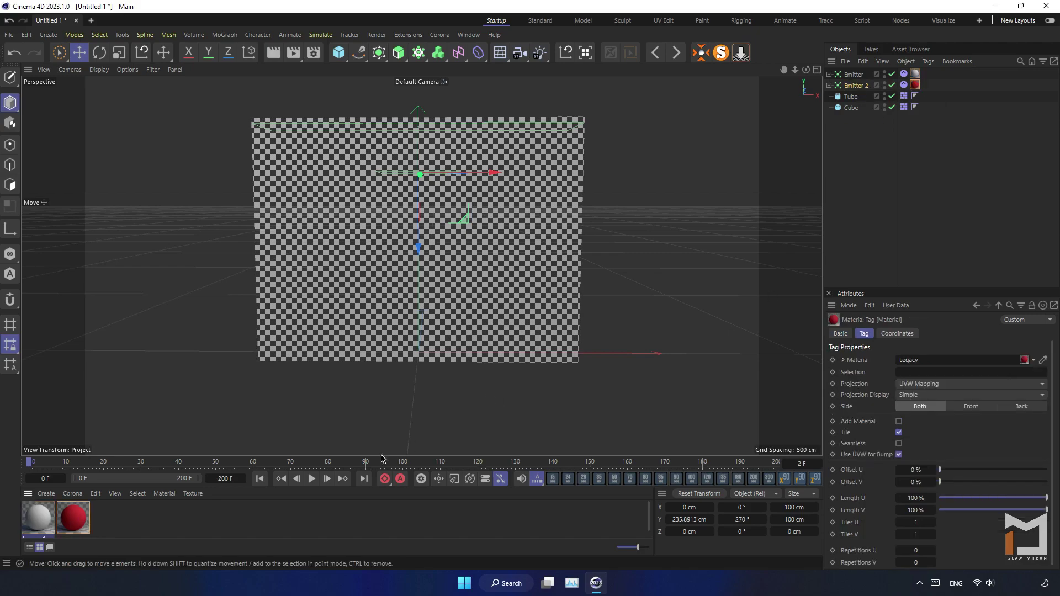
# Step: Play both emitters, then select Emitter 2's particle settings
pyautogui.click(312, 478)
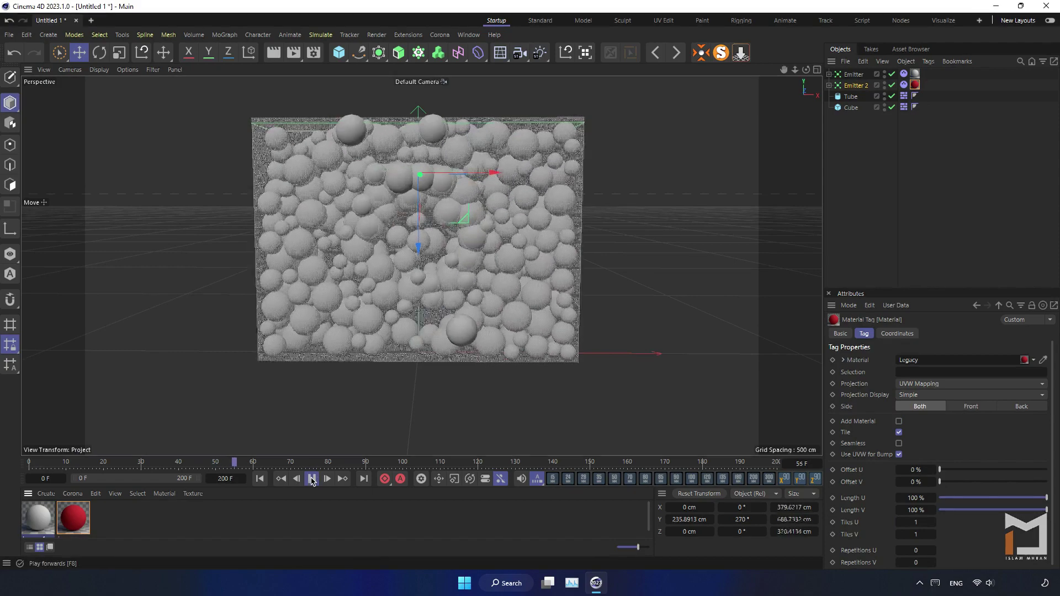
pyautogui.click(303, 480)
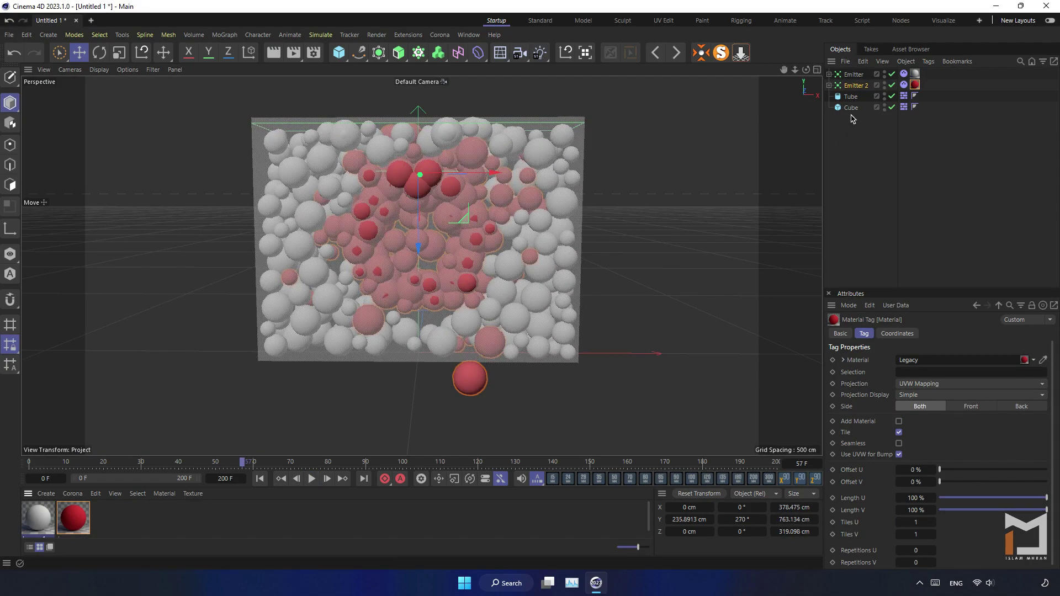
pyautogui.click(830, 86)
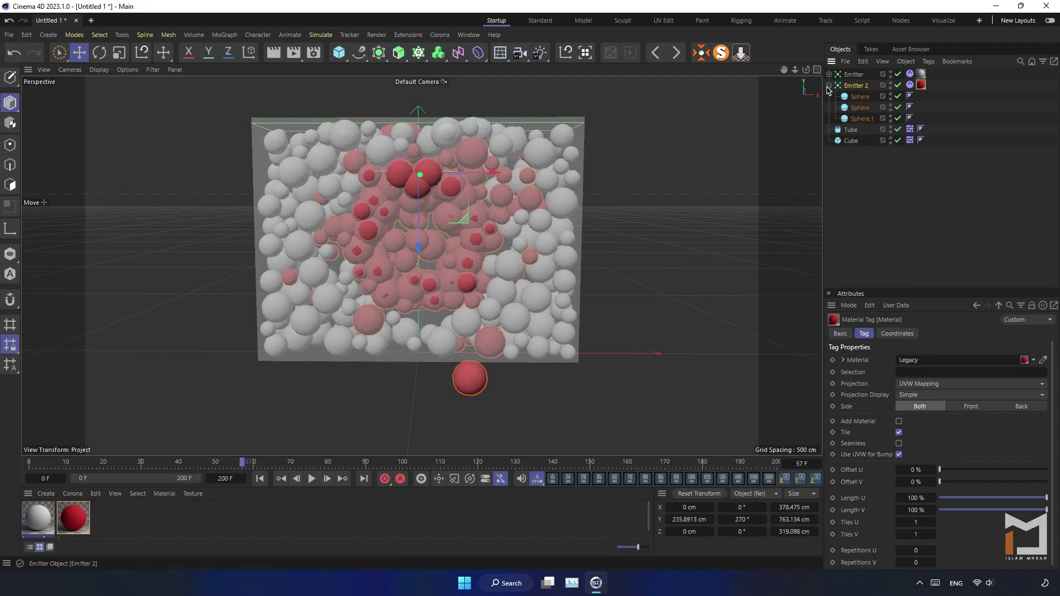
pyautogui.click(829, 86)
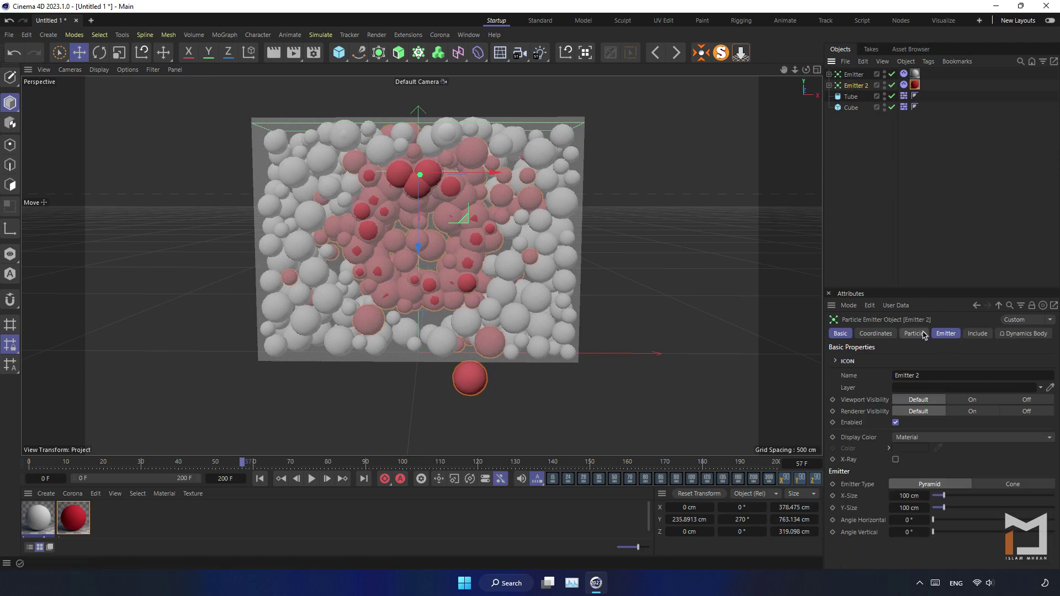
pyautogui.click(921, 335)
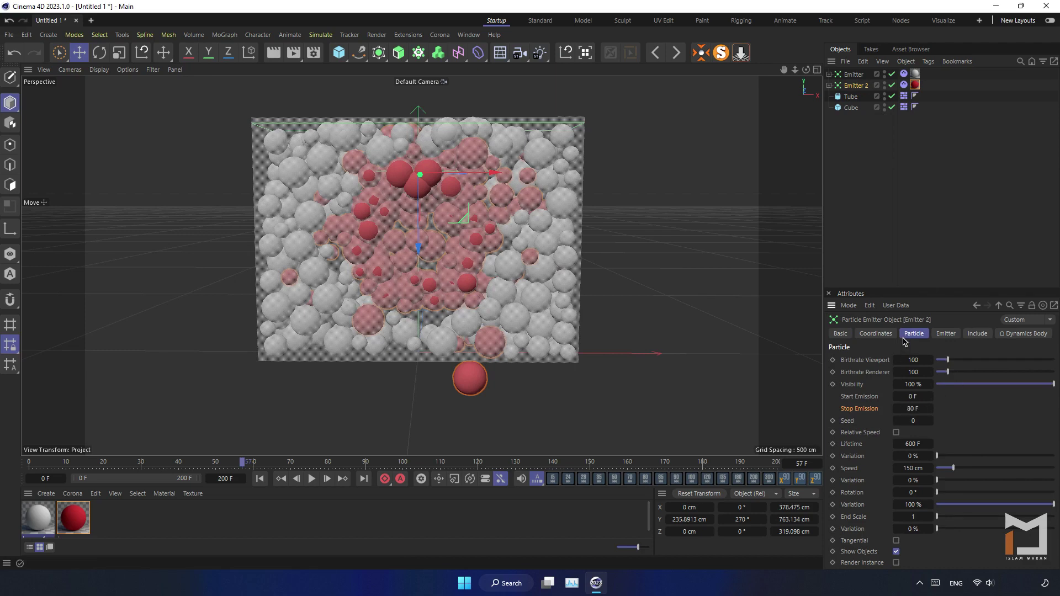
# Step: Adjust Emitter 2's Stop Emission, keep viewport birthrate at 50, and replay
pyautogui.click(911, 408)
pyautogui.click(913, 360)
pyautogui.press('Return')
pyautogui.click(913, 408)
pyautogui.click(259, 478)
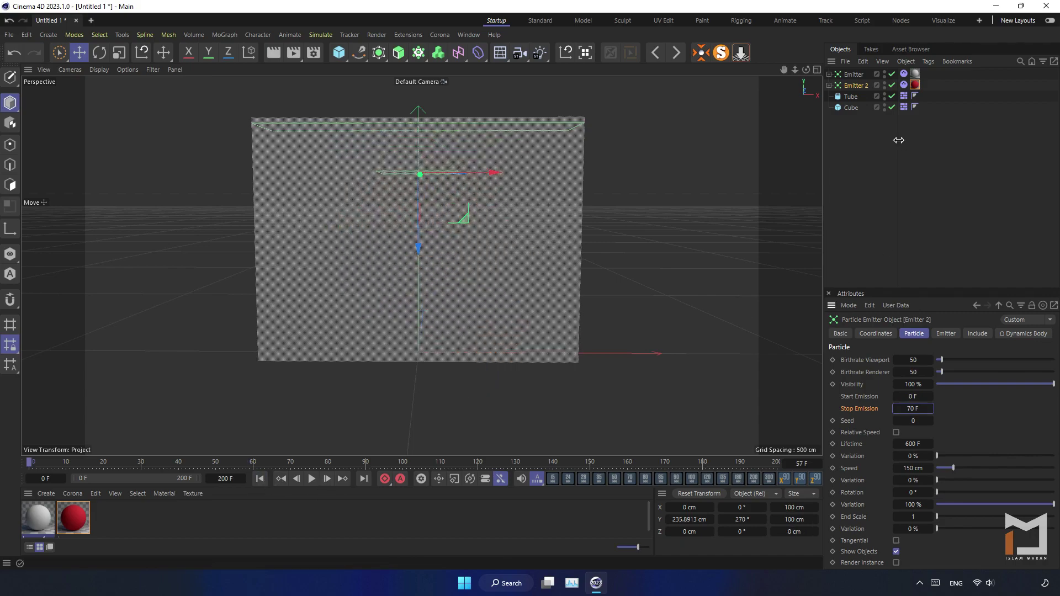
pyautogui.click(311, 479)
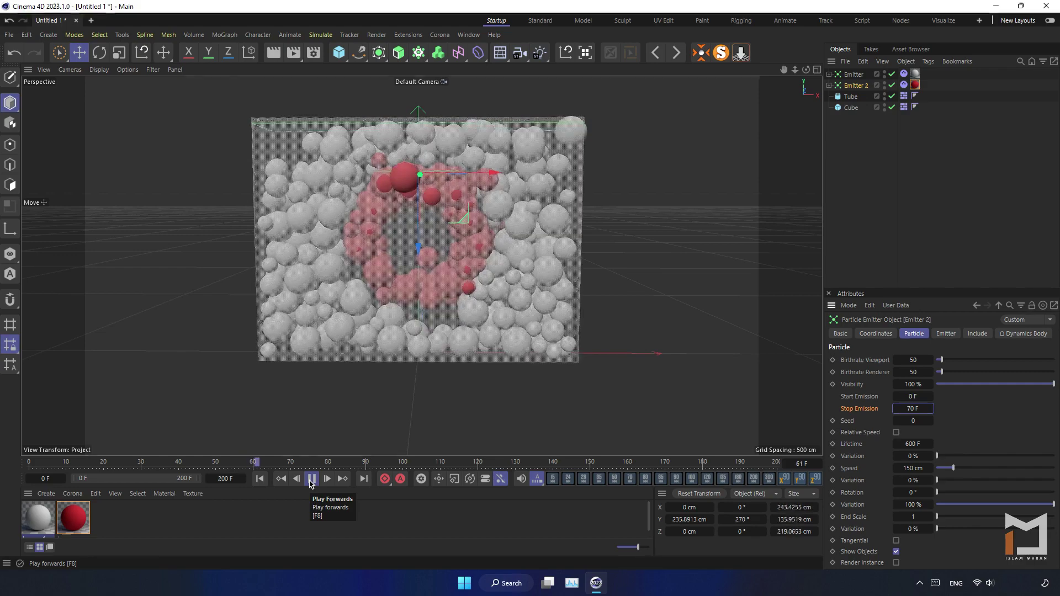
pyautogui.click(311, 479)
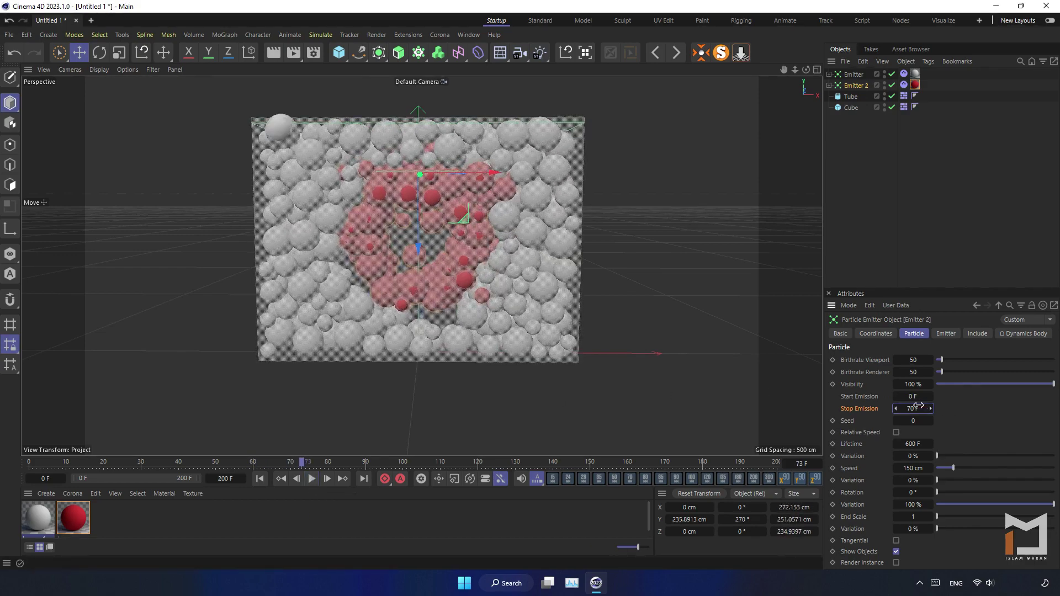
# Step: Try a birthrate of 10 on Emitter 2 and replay to check the sparser red
pyautogui.click(916, 360)
pyautogui.click(910, 372)
pyautogui.write('10')
pyautogui.click(259, 479)
pyautogui.click(313, 479)
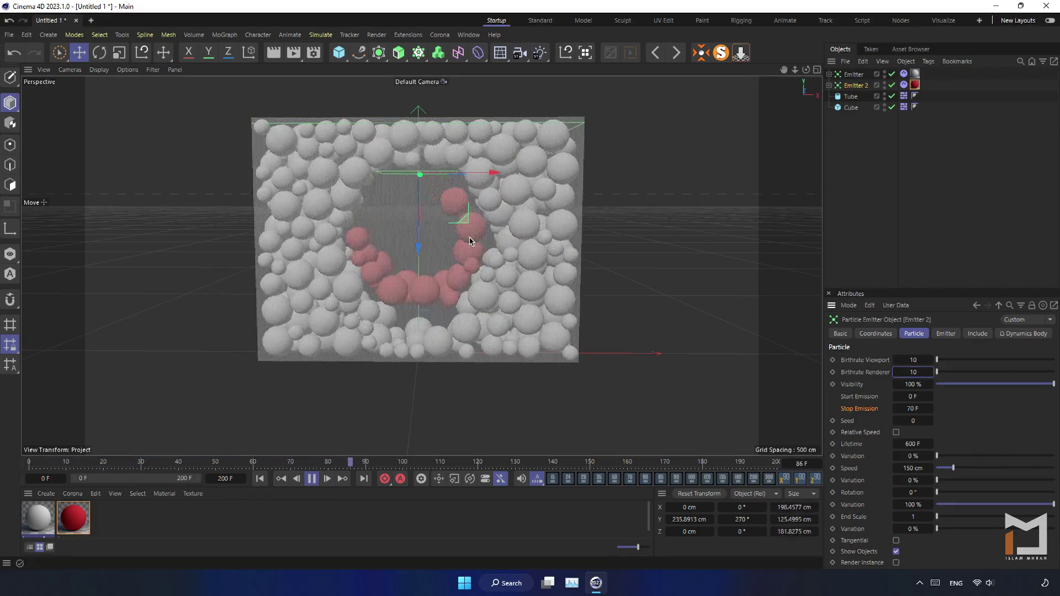
pyautogui.click(312, 479)
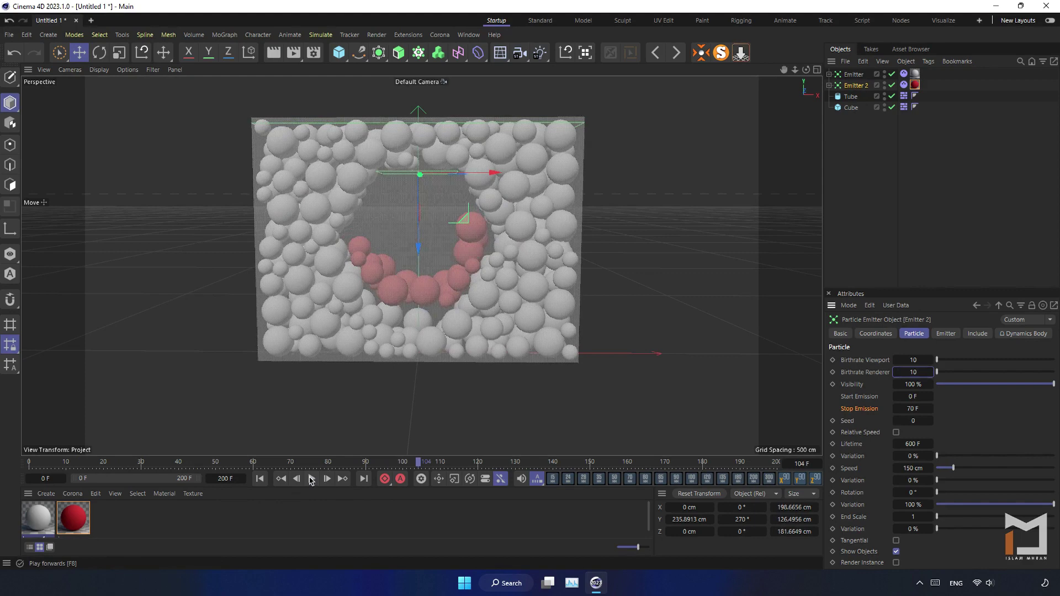
# Step: Restore birthrate 50, set Stop Emission to 50 F, and replay until the ring forms
pyautogui.click(913, 359)
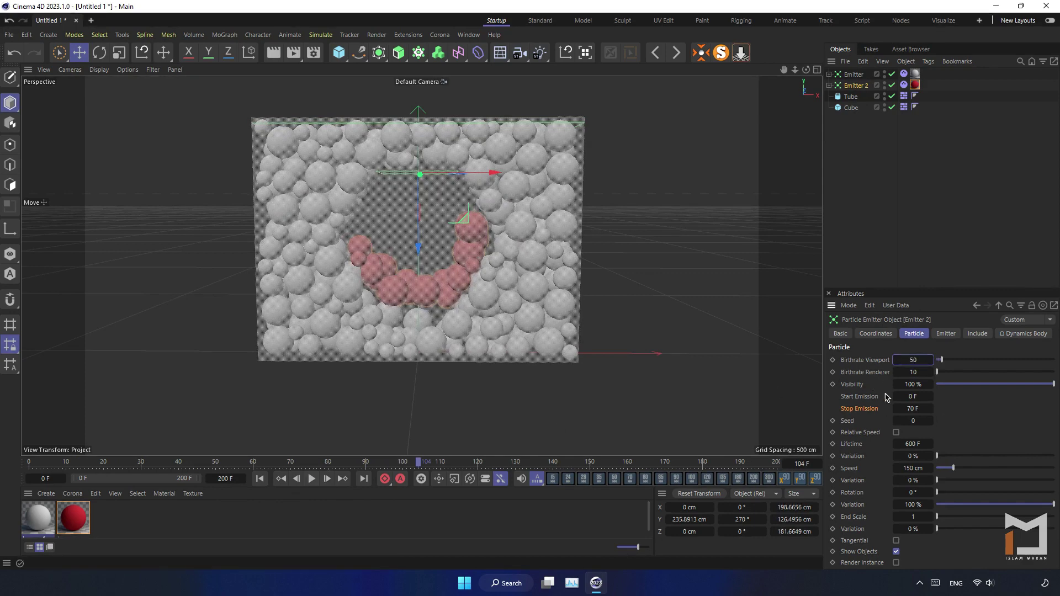
pyautogui.press('Tab')
pyautogui.click(923, 409)
pyautogui.write('5')
pyautogui.click(259, 478)
pyautogui.click(310, 479)
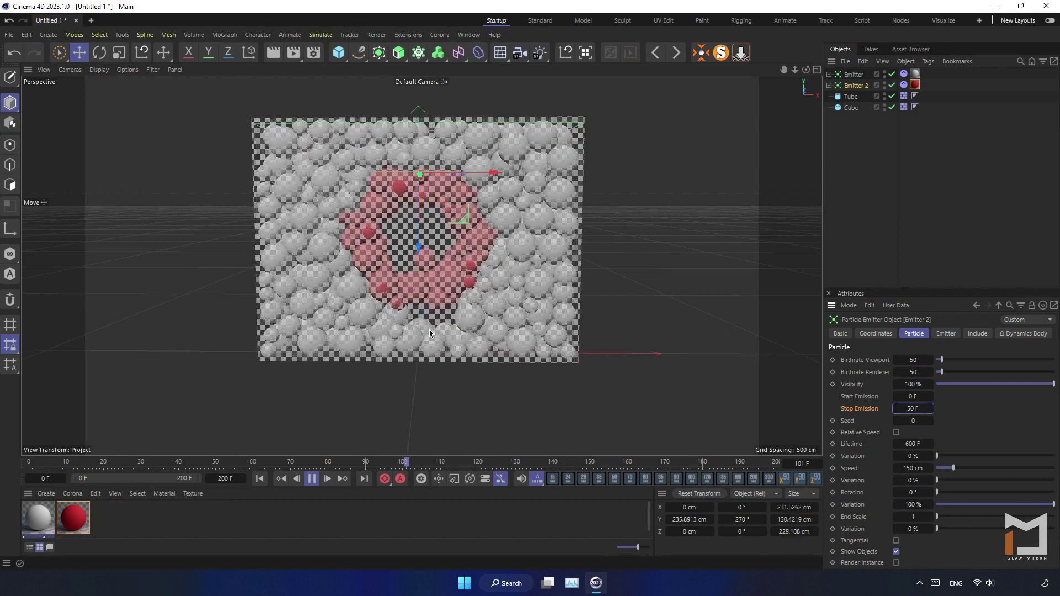
pyautogui.click(312, 478)
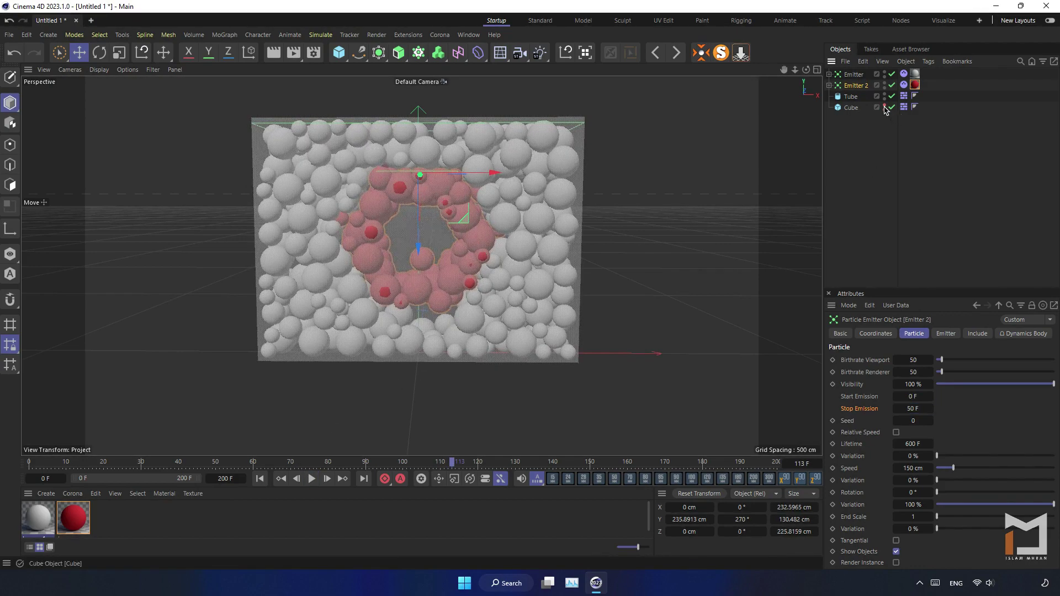
# Step: Hide the Cube and Tube from the viewport
pyautogui.click(884, 106)
pyautogui.click(884, 95)
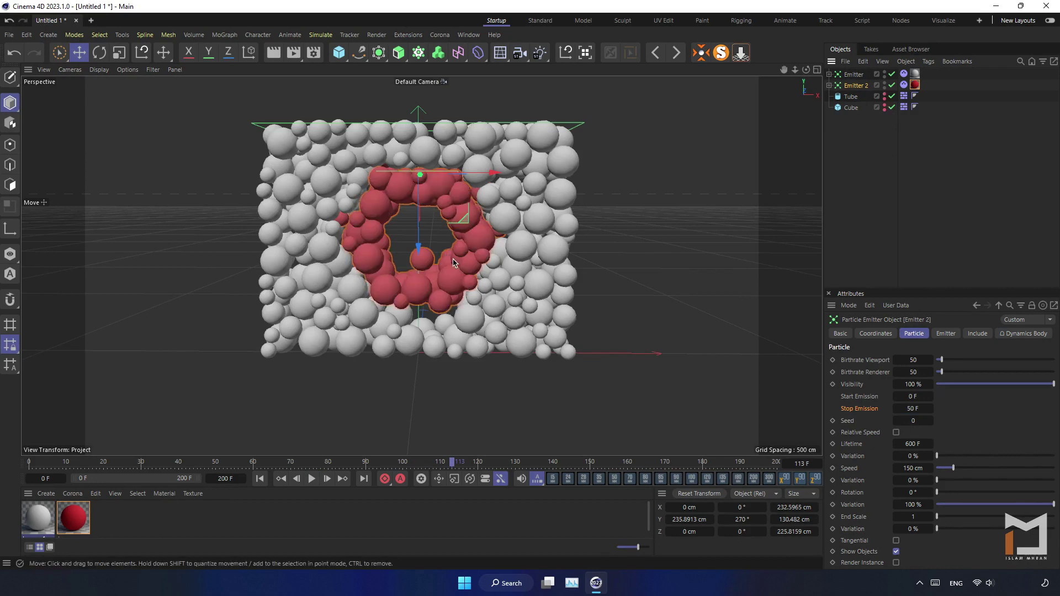
pyautogui.click(610, 246)
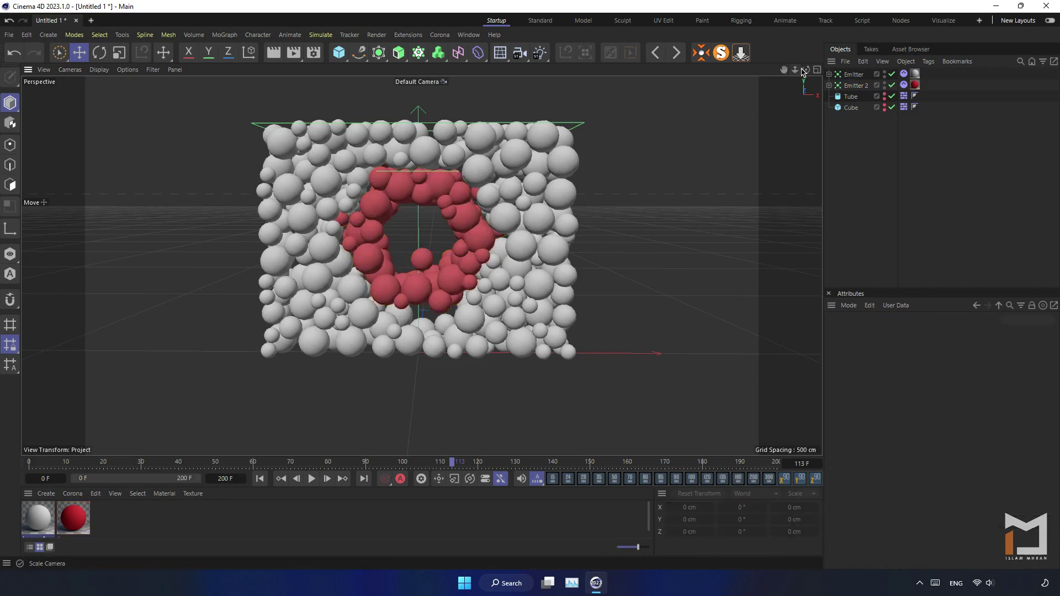
pyautogui.moveTo(806, 69); pyautogui.dragTo(433, 298)
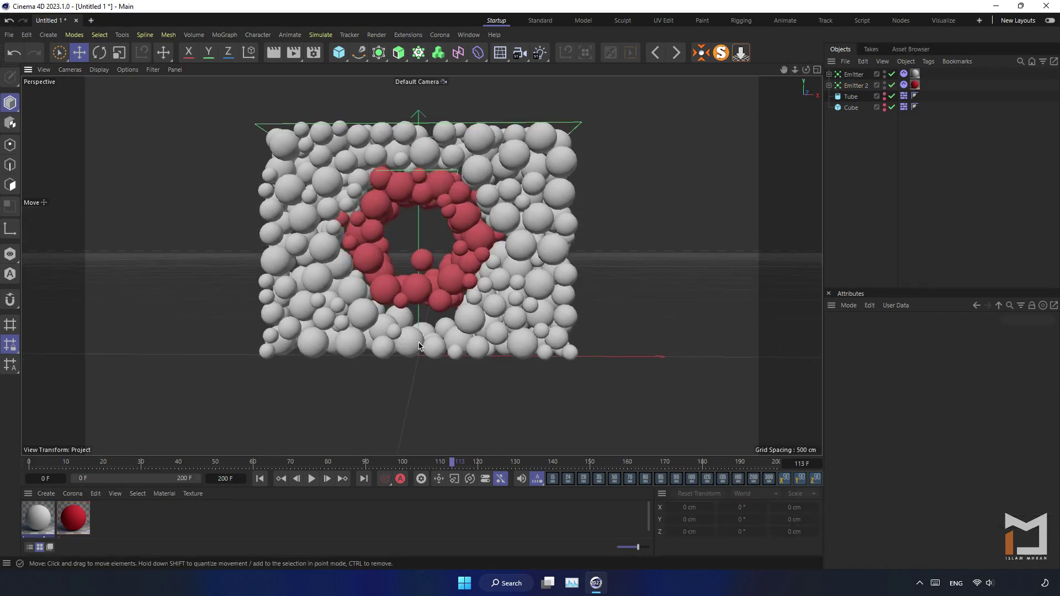
# Step: Set Emitter 2's spheres to 17, 11 and 6 cm radii and its viewport birthrate to 70
pyautogui.click(829, 85)
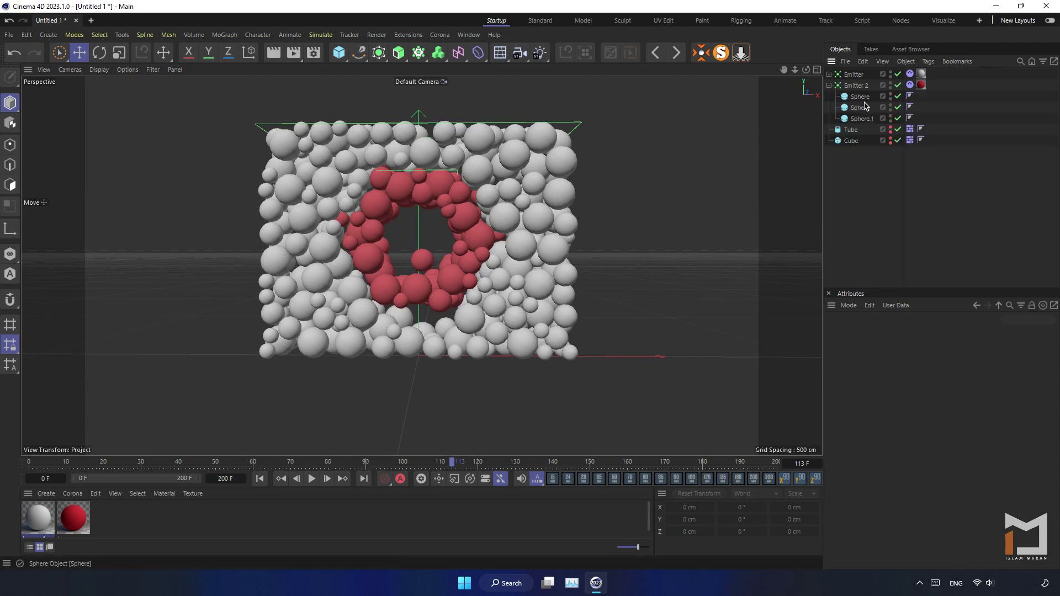
pyautogui.click(868, 98)
pyautogui.click(903, 360)
pyautogui.write('17')
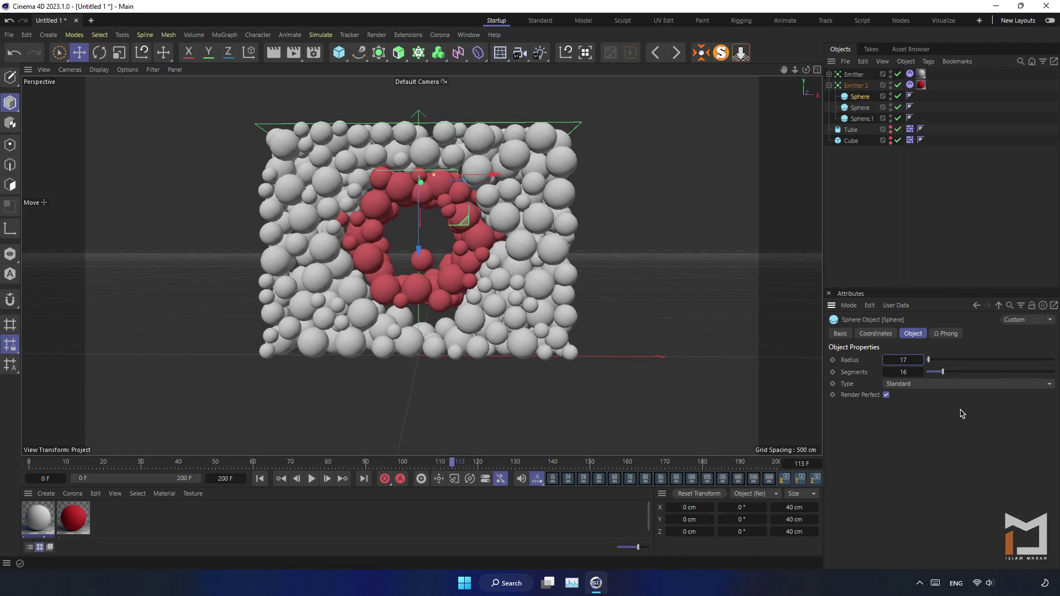
pyautogui.press('Return')
pyautogui.click(860, 107)
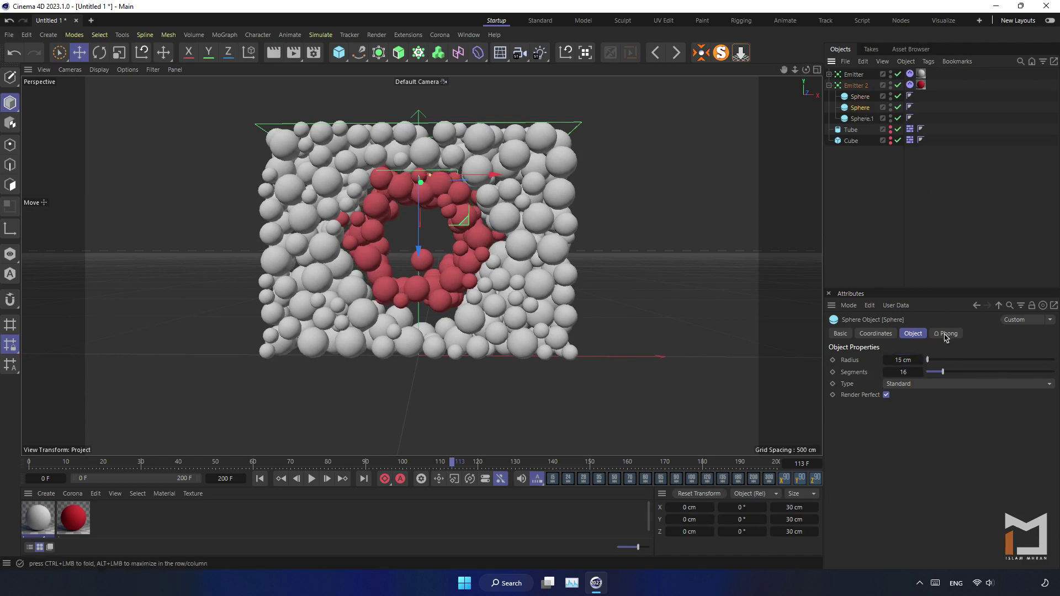
pyautogui.click(903, 359)
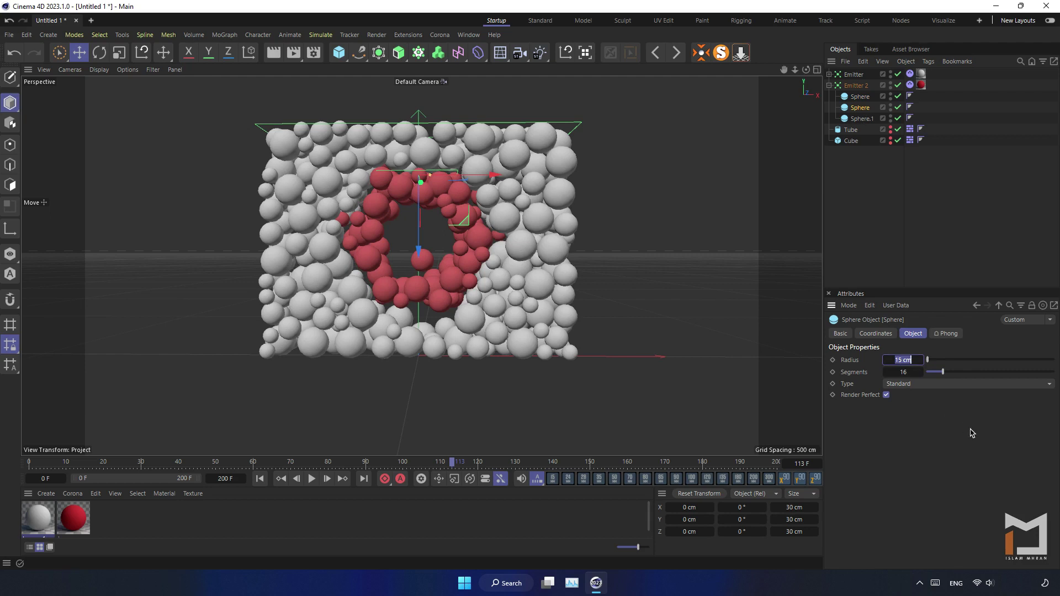
pyautogui.write('11')
pyautogui.press('Return')
pyautogui.click(861, 118)
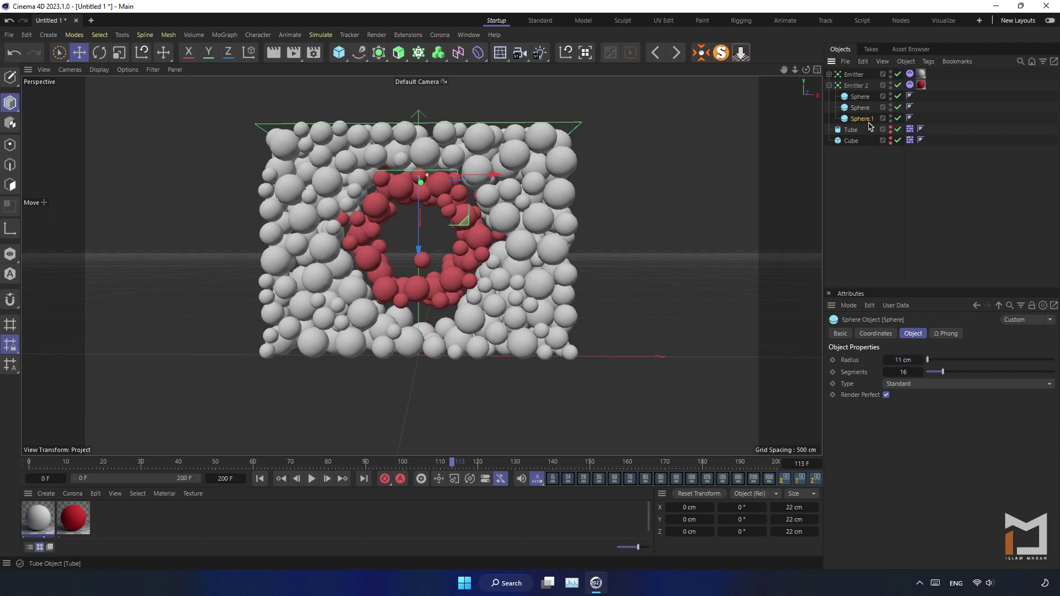
pyautogui.click(907, 360)
pyautogui.write('6')
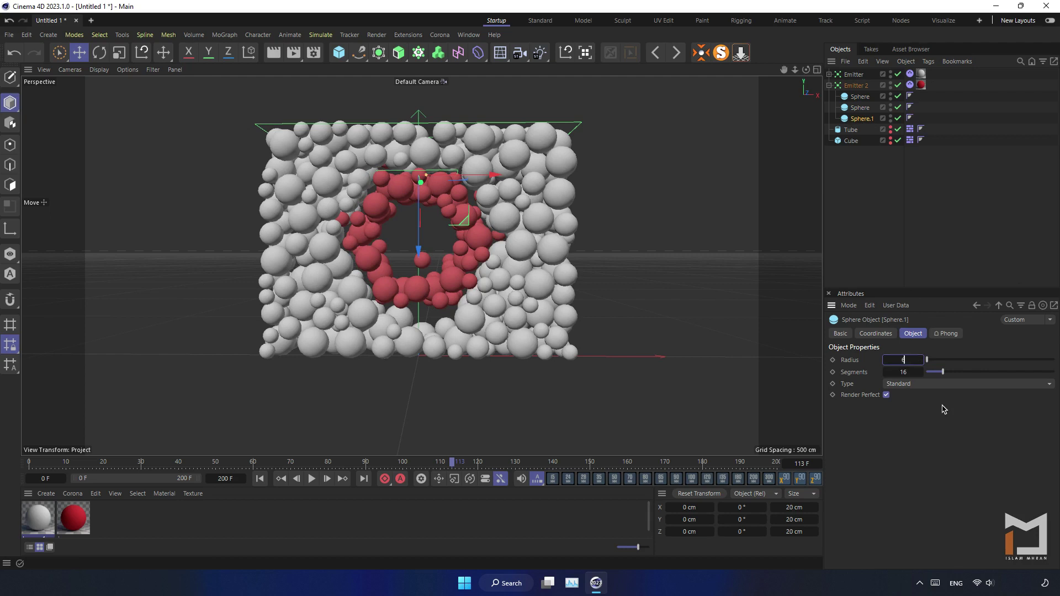
pyautogui.press('Return')
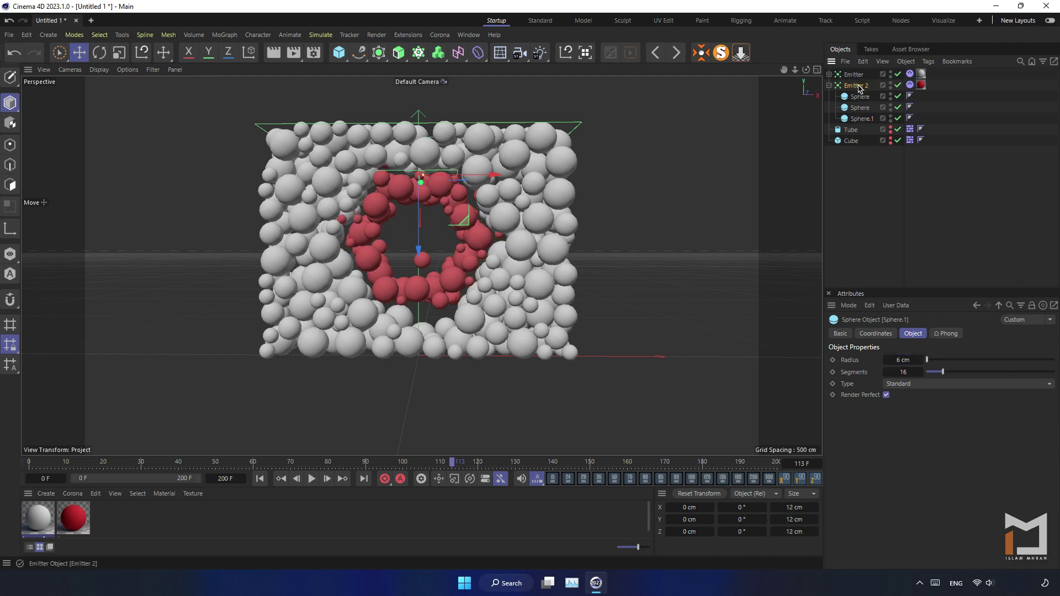
pyautogui.click(855, 85)
pyautogui.click(914, 361)
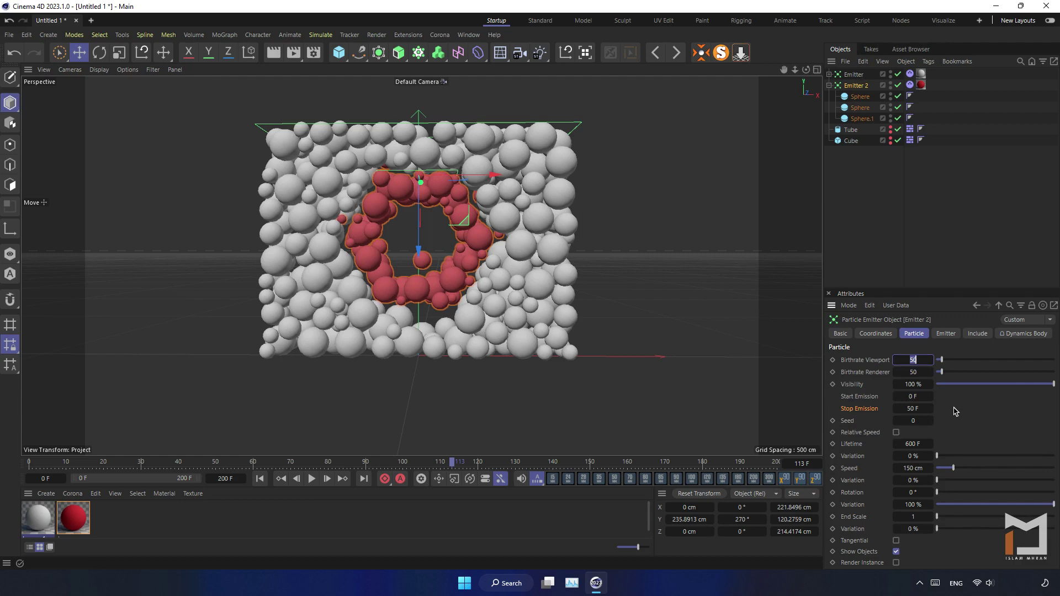
# Step: Set Emitter 2's render birthrate to 70, replay, and lower the emitter about 45 cm
pyautogui.click(915, 375)
pyautogui.write('70')
pyautogui.hotkey('shift', 'f')
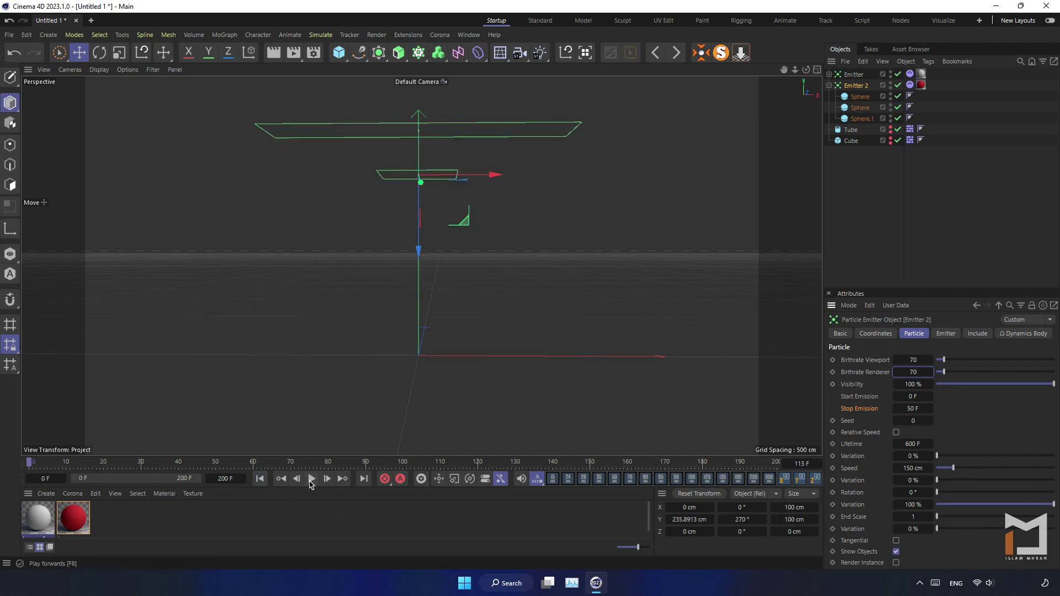
pyautogui.click(311, 478)
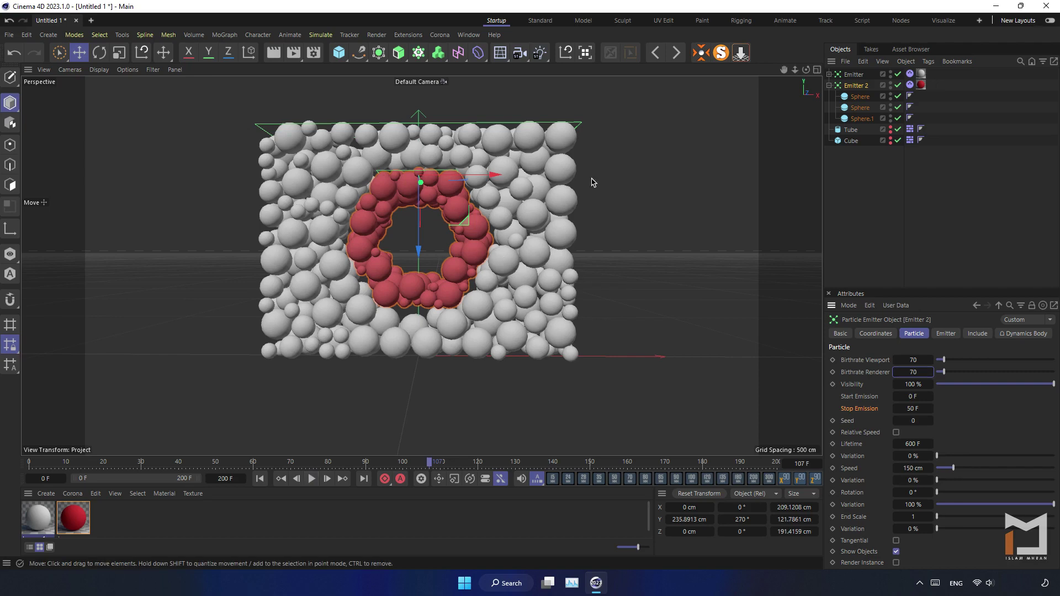
pyautogui.moveTo(806, 69); pyautogui.dragTo(718, 77)
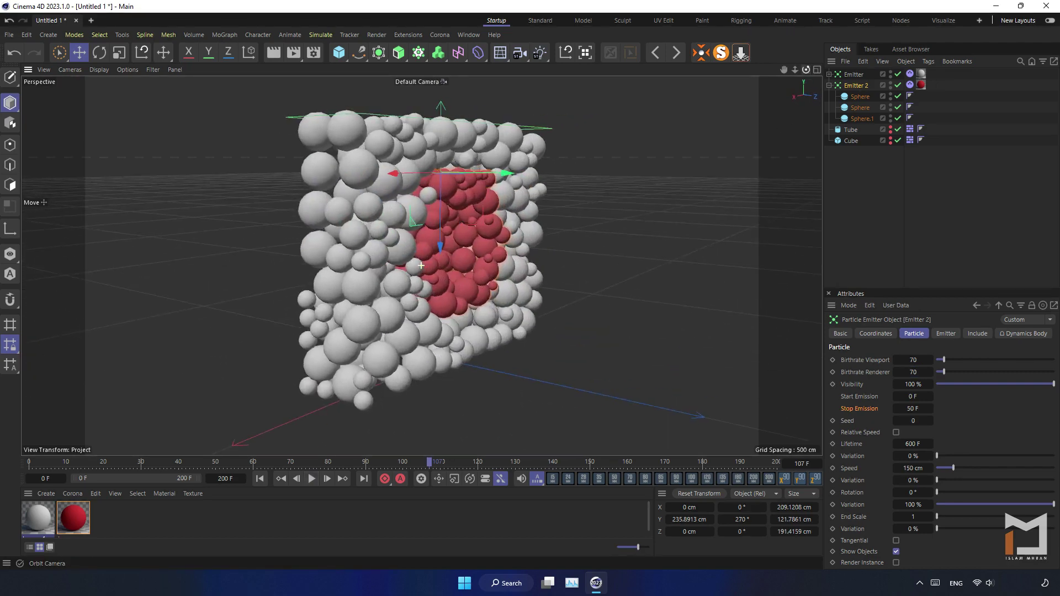
pyautogui.moveTo(420, 266); pyautogui.dragTo(421, 265)
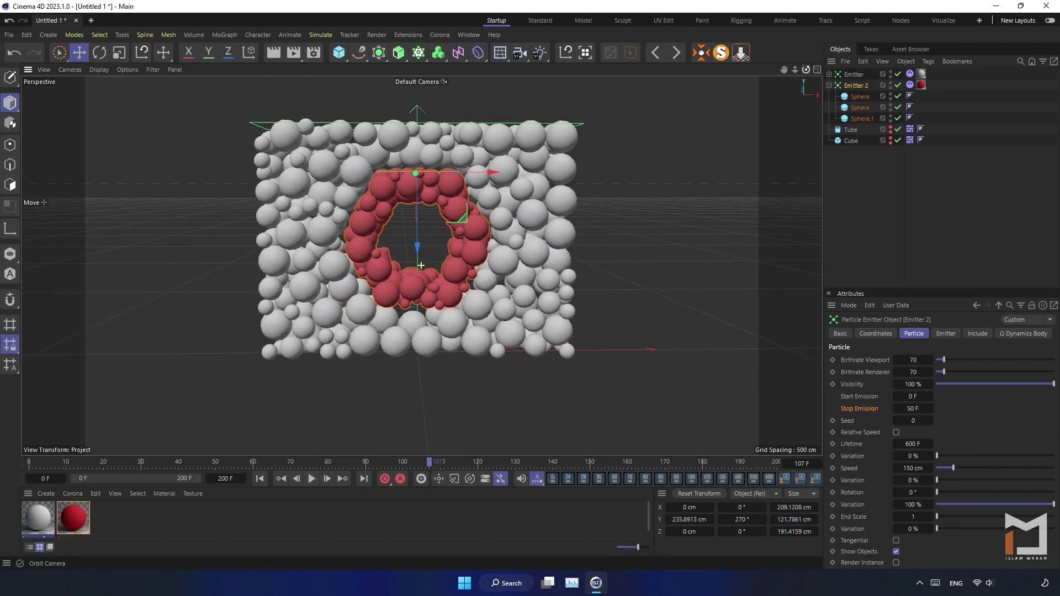
pyautogui.moveTo(806, 70); pyautogui.dragTo(844, 92)
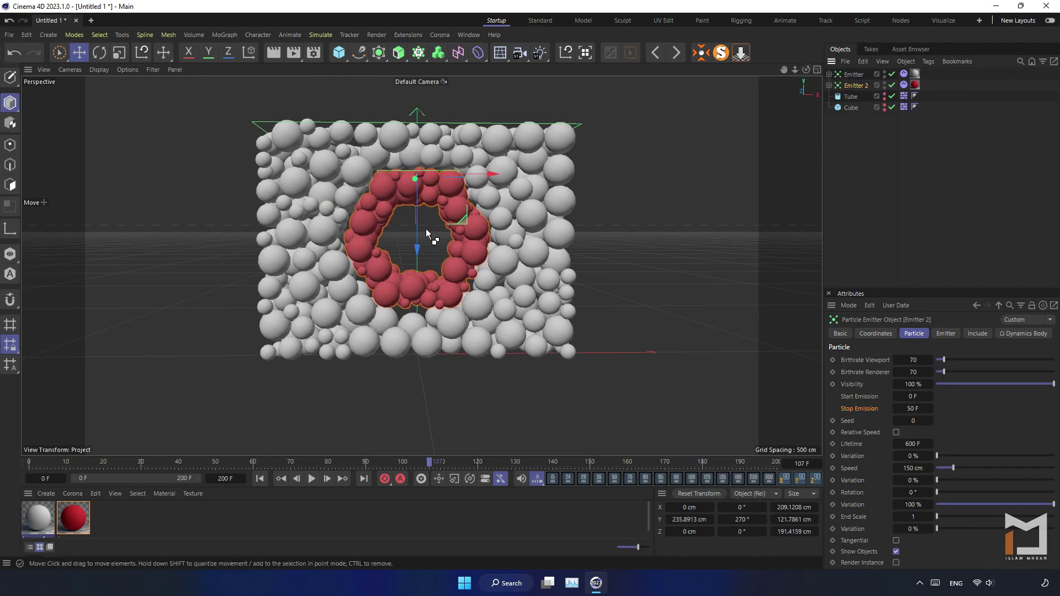
pyautogui.moveTo(427, 235); pyautogui.dragTo(419, 270)
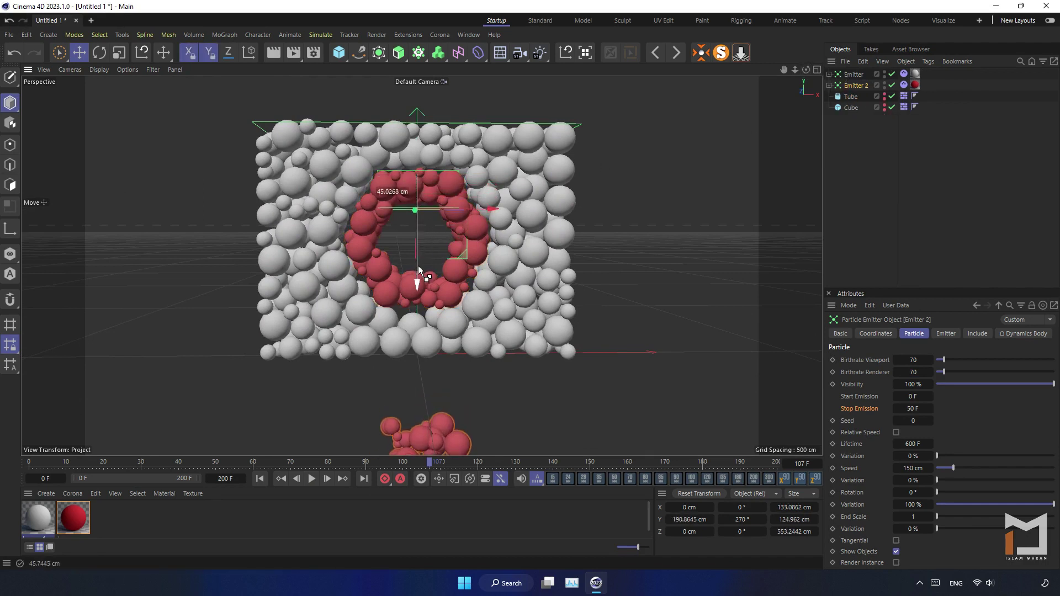
# Step: Duplicate Emitter 2 and name the copy Emitter 3
pyautogui.hotkey('ctrl', 'c')
pyautogui.hotkey('ctrl', 'v')
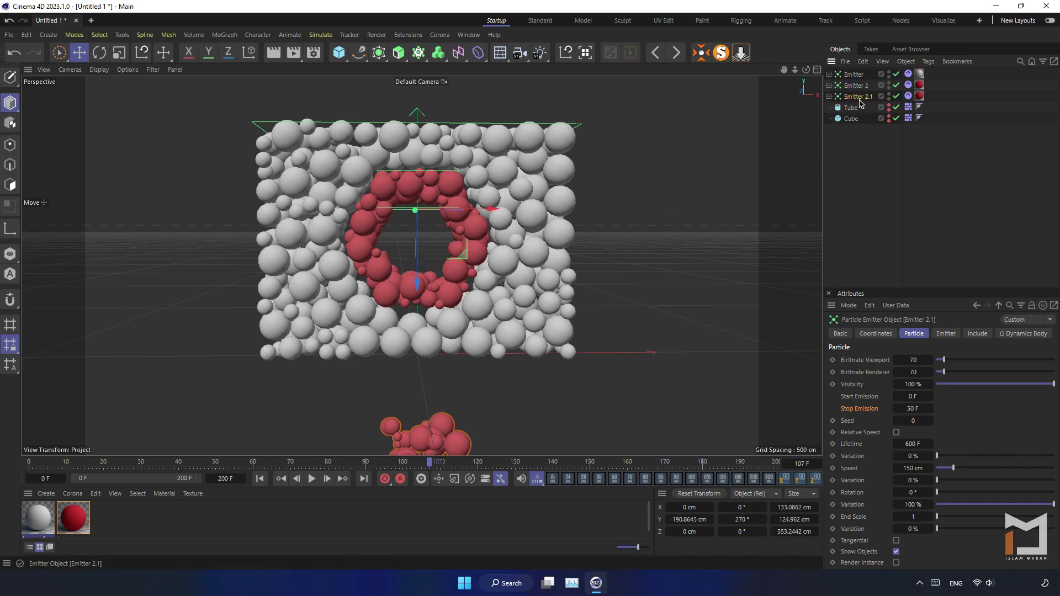
pyautogui.doubleClick(859, 98)
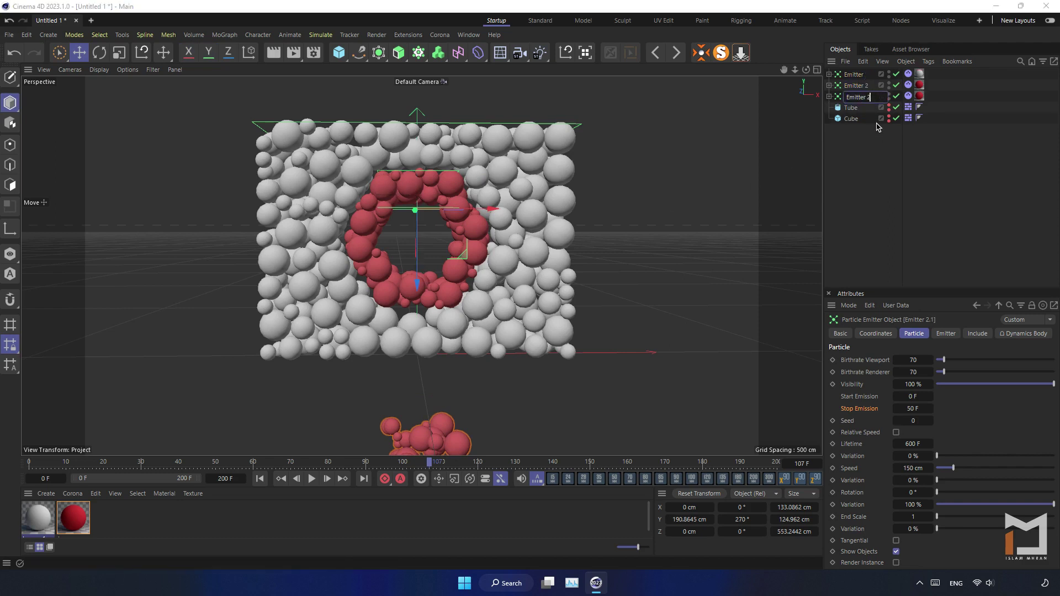
pyautogui.write('3')
pyautogui.press('Return')
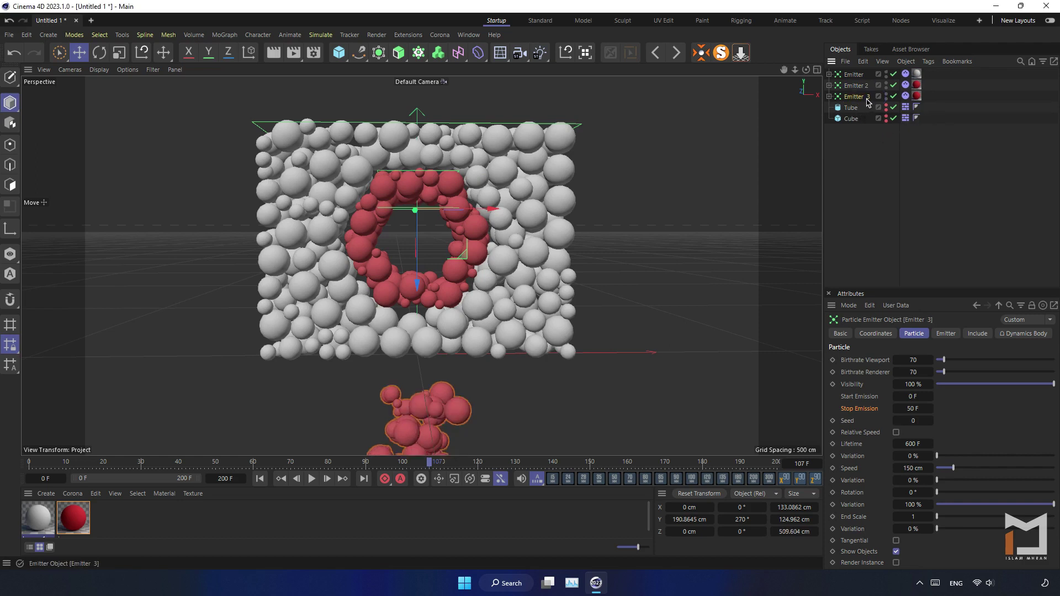
# Step: Select Emitter 3 and show its emitter shape size of 50 by 100 cm
pyautogui.doubleClick(868, 99)
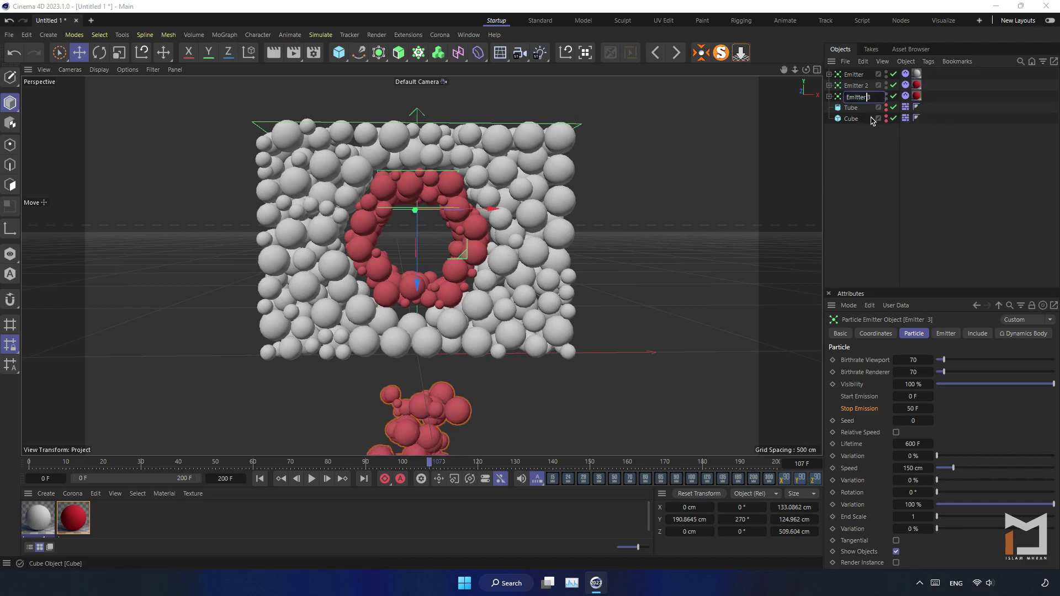
pyautogui.click(860, 177)
pyautogui.click(862, 98)
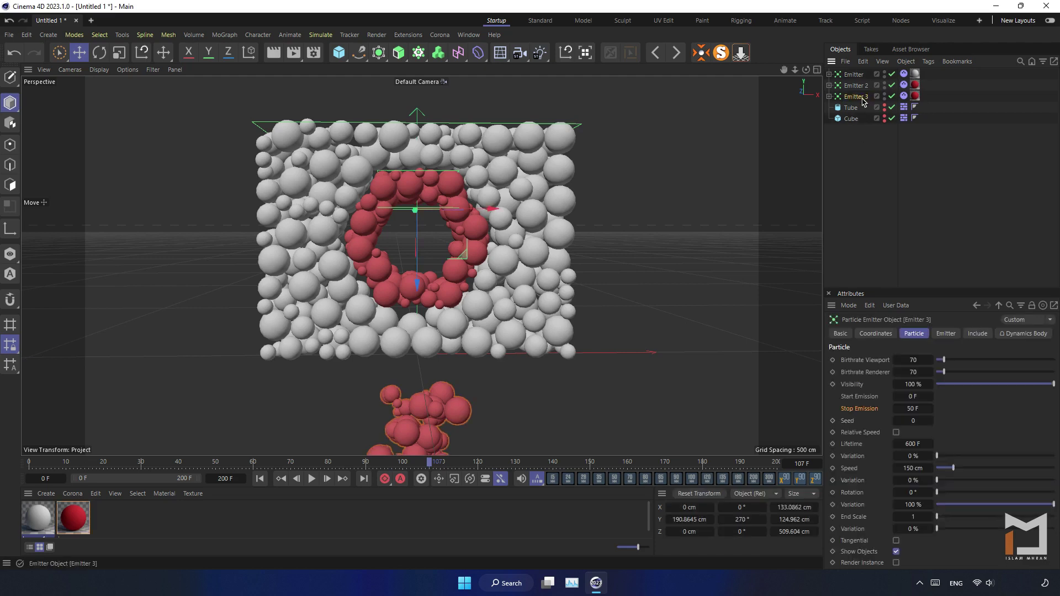
pyautogui.click(866, 168)
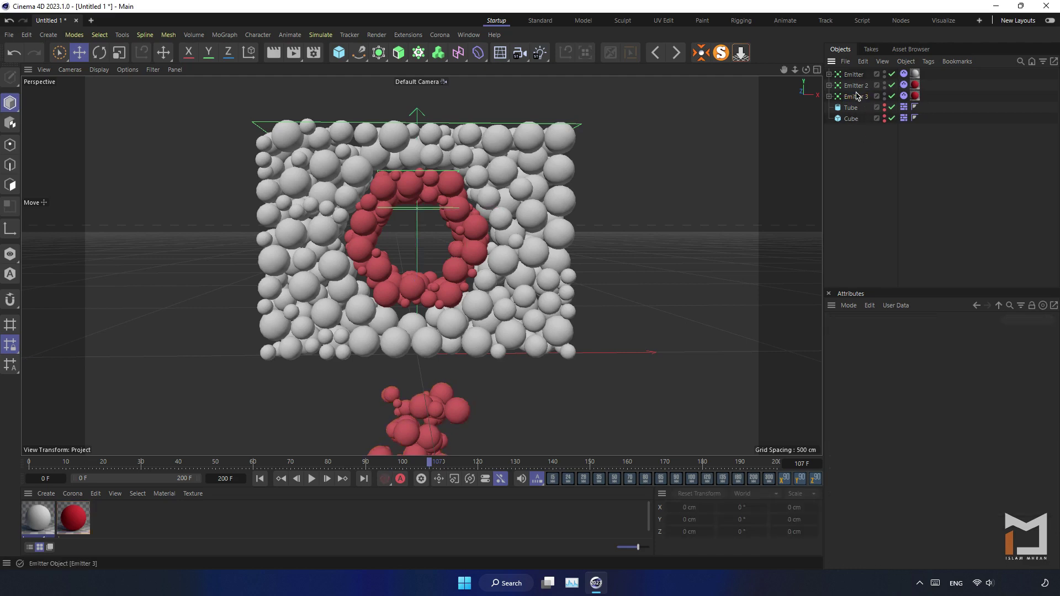
pyautogui.click(856, 98)
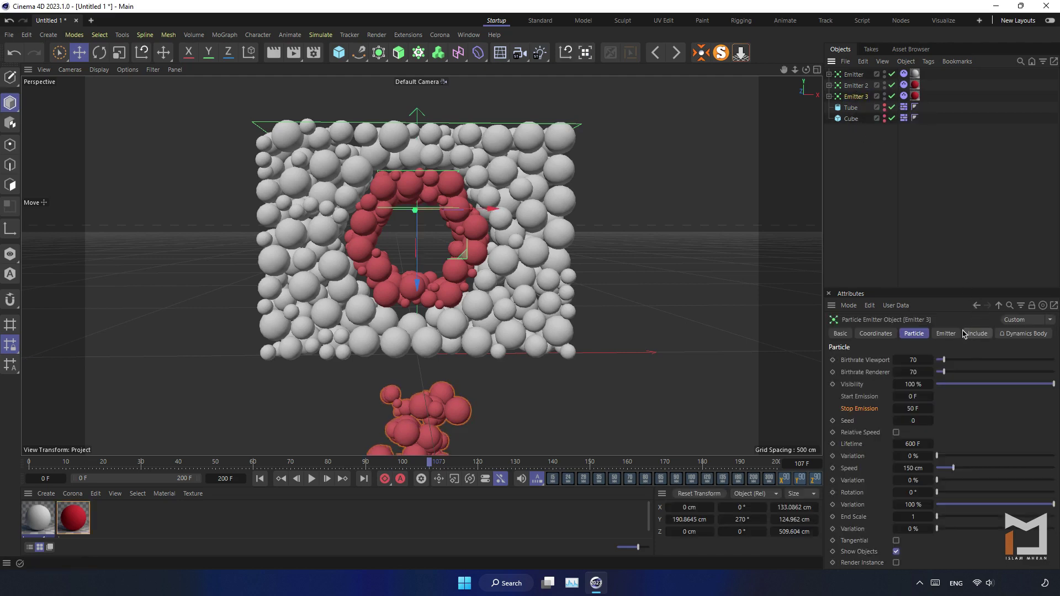
pyautogui.click(946, 334)
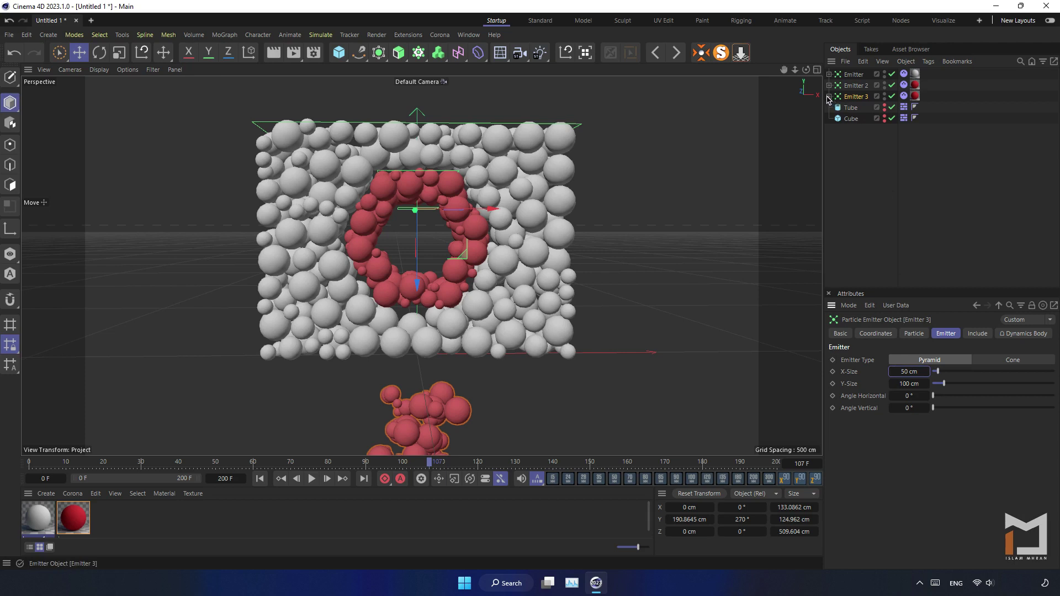
# Step: Set Emitter 3's three child spheres to 12, 9 and 4 cm radii
pyautogui.click(829, 98)
pyautogui.click(860, 108)
pyautogui.write('12')
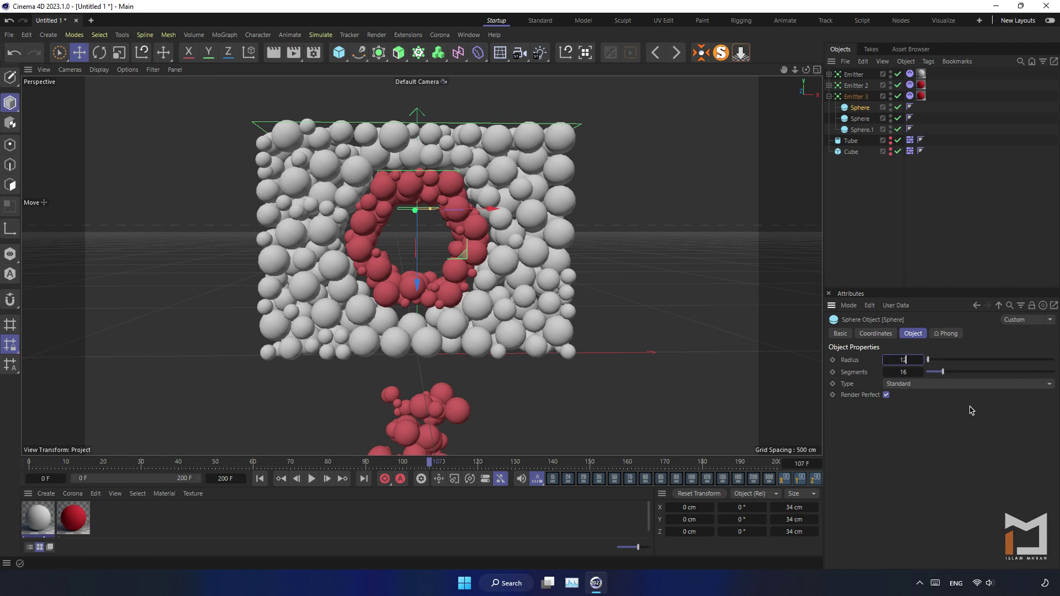
pyautogui.press('Return')
pyautogui.click(864, 121)
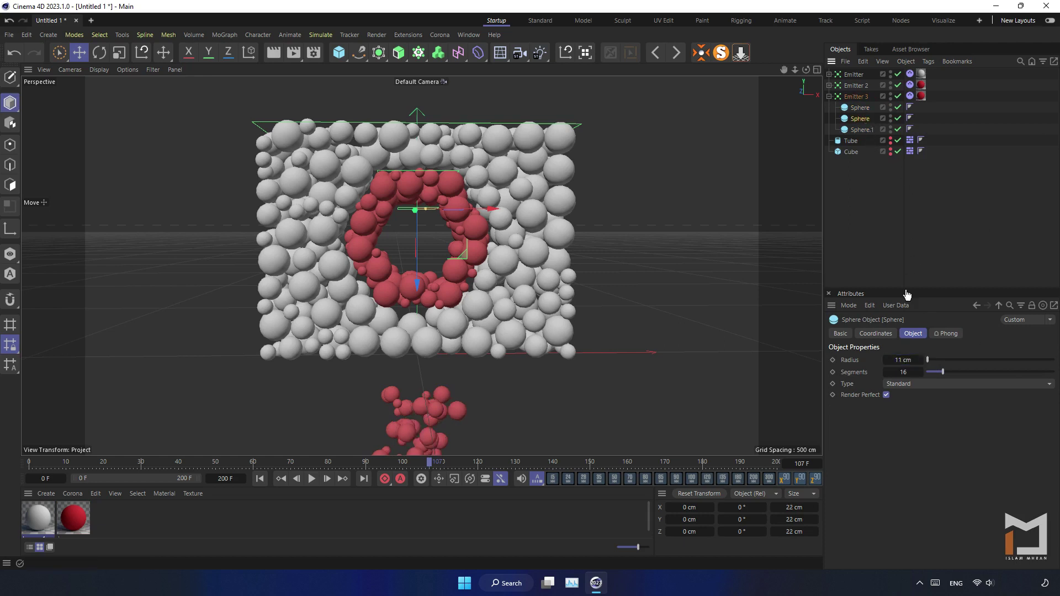
pyautogui.write('9')
pyautogui.press('Return')
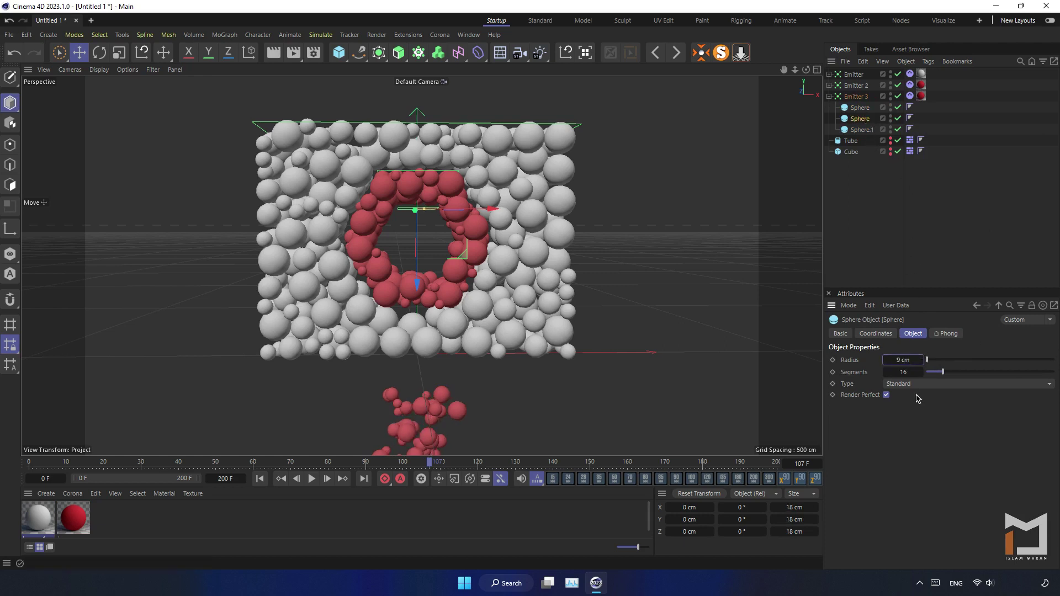
pyautogui.click(864, 131)
pyautogui.click(906, 359)
pyautogui.press('Return')
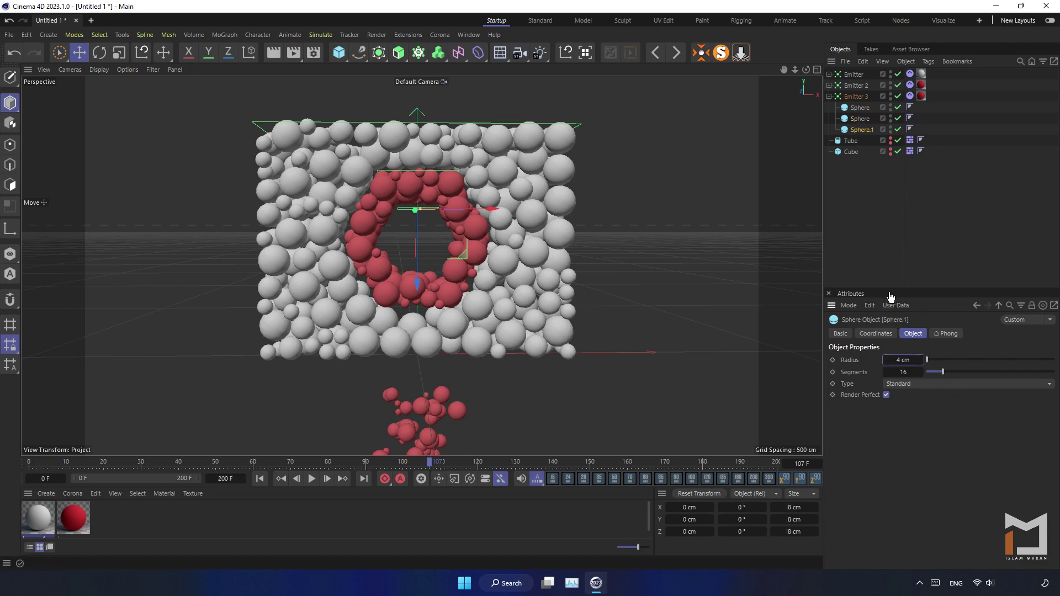
# Step: Create a cyan Corona Legacy material (H 191°, S 79%) and apply it to Emitter 3
pyautogui.click(259, 478)
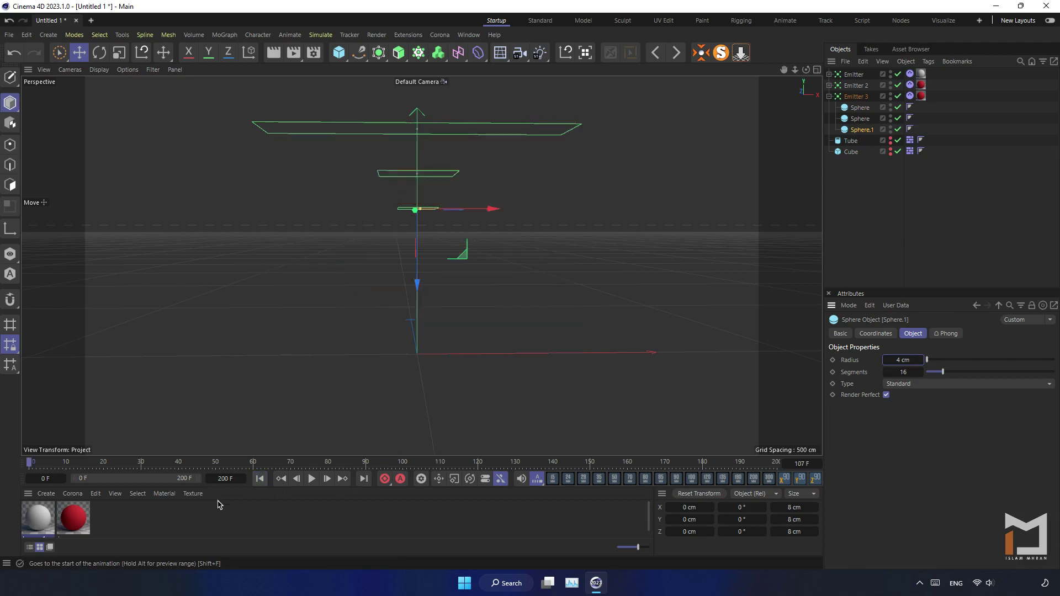
pyautogui.click(73, 494)
pyautogui.click(91, 350)
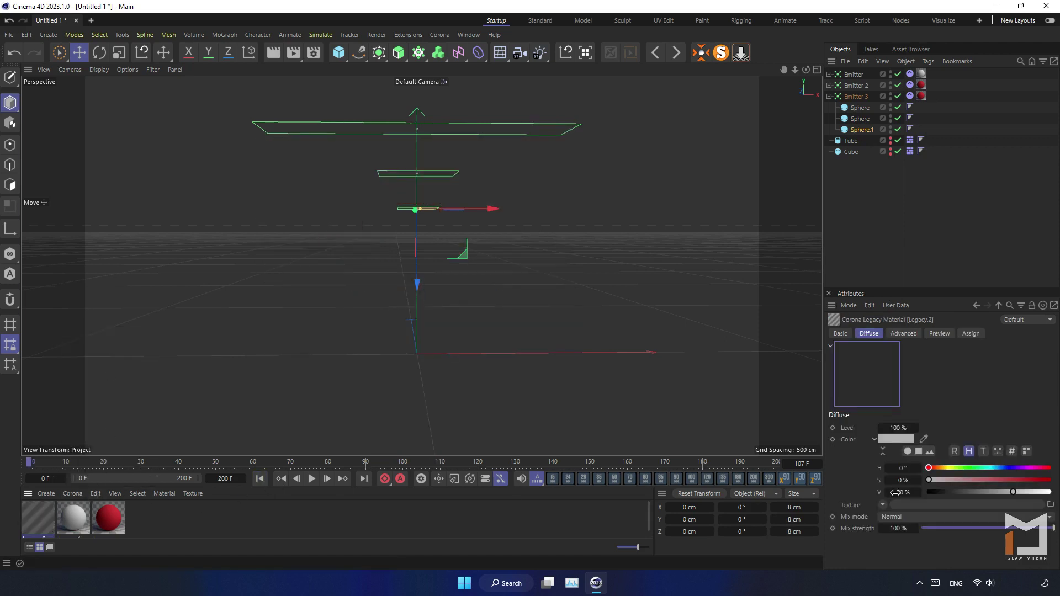
pyautogui.click(994, 467)
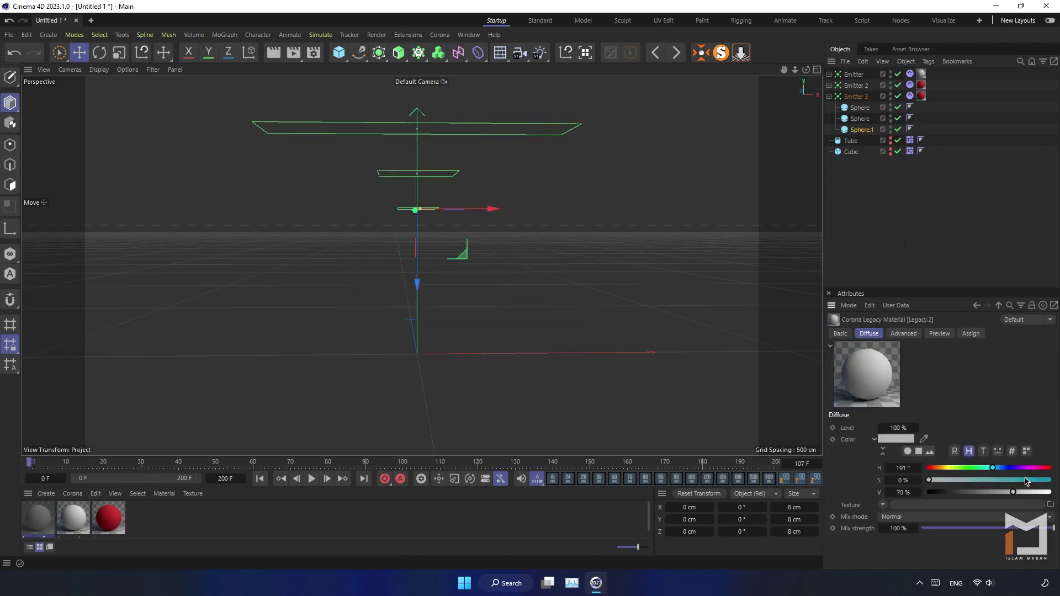
pyautogui.click(1025, 480)
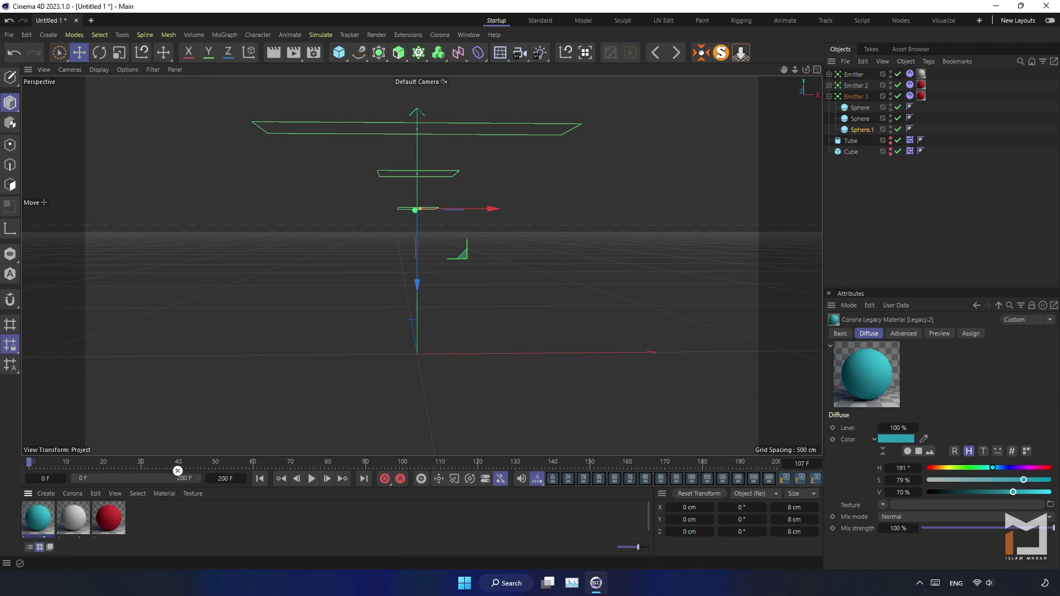
pyautogui.moveTo(924, 98); pyautogui.dragTo(921, 97)
pyautogui.click(854, 173)
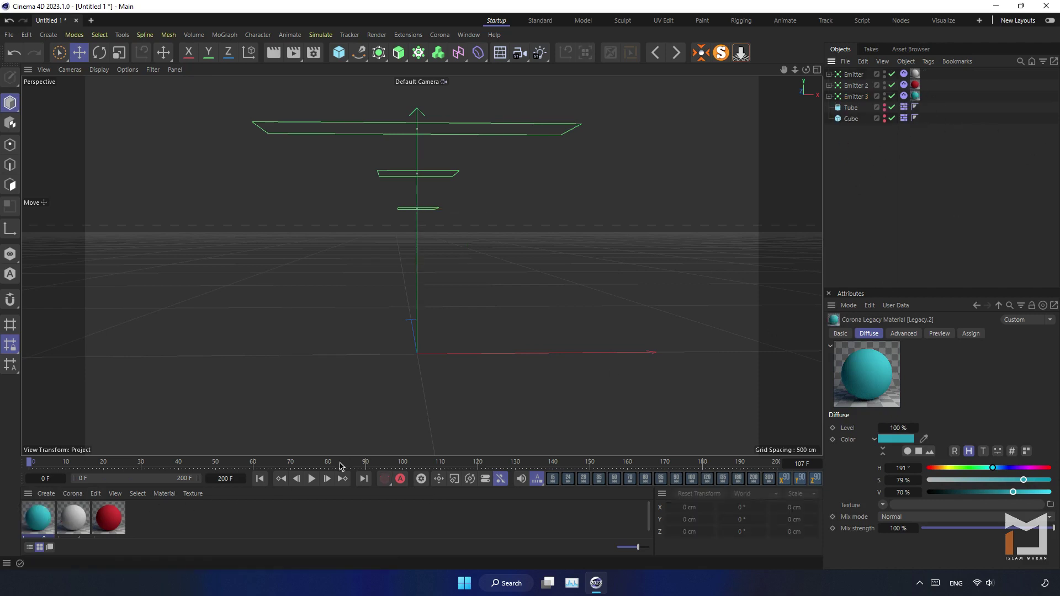
# Step: Limit the animation to 100 F and play the particles, pausing near frame 86
pyautogui.click(312, 479)
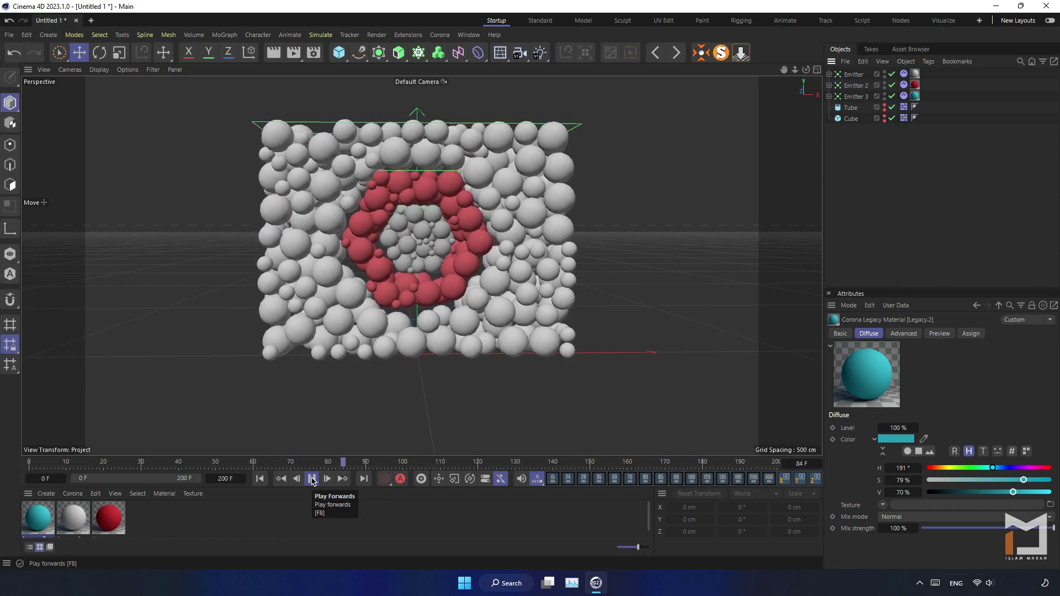
pyautogui.click(312, 479)
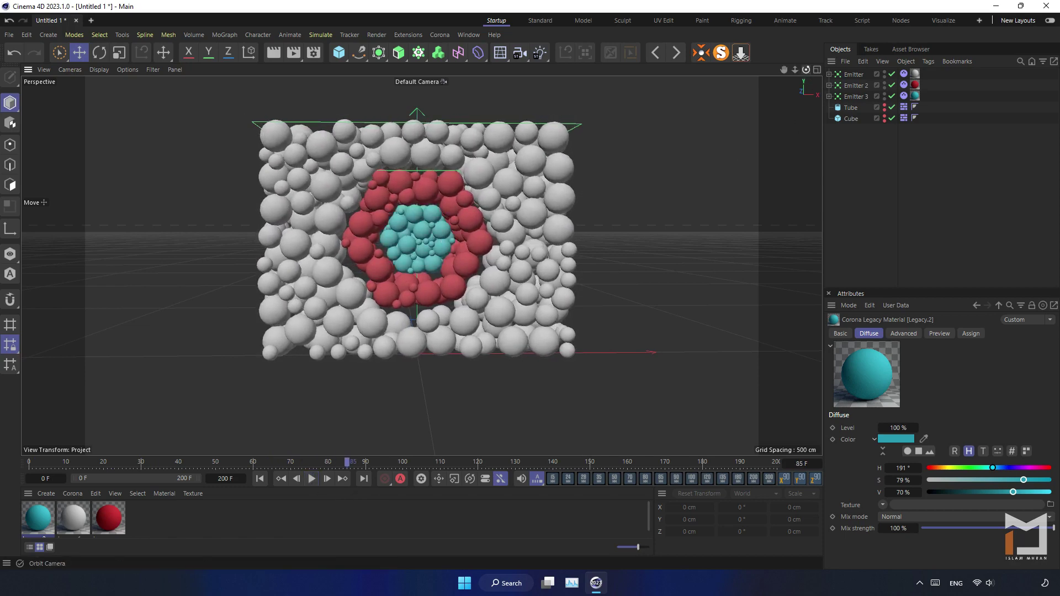
pyautogui.moveTo(806, 69)
pyautogui.mouseDown()
pyautogui.moveTo(421, 265)
pyautogui.moveTo(560, 329)
pyautogui.mouseUp()
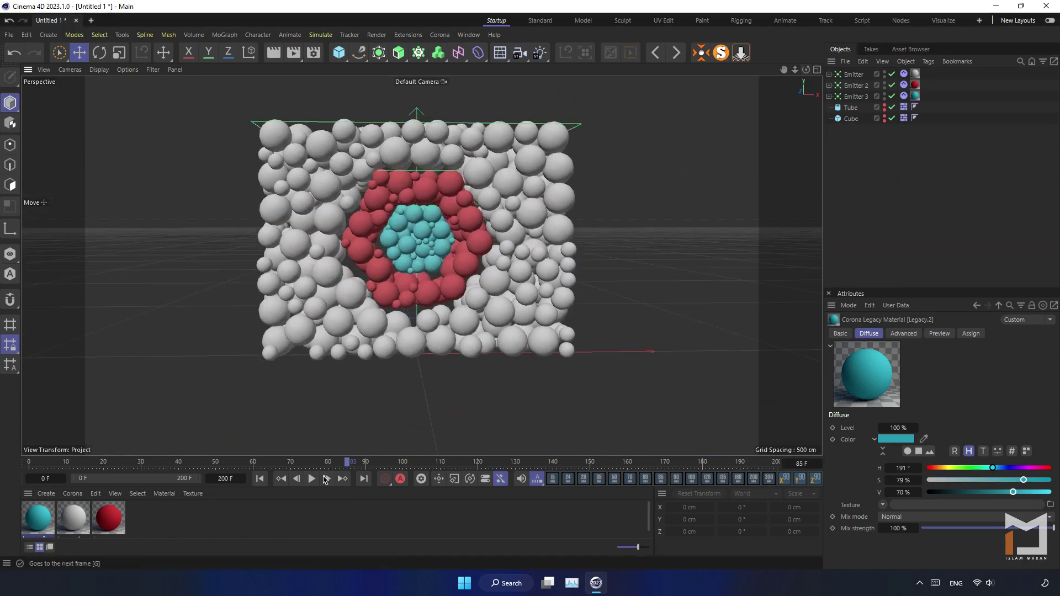
pyautogui.click(312, 479)
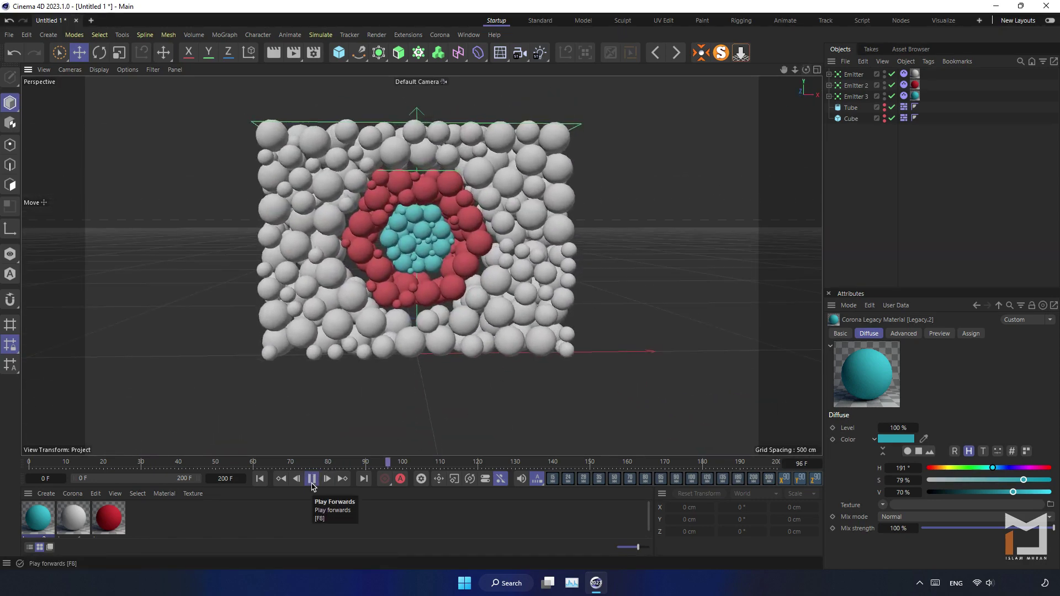
pyautogui.click(312, 483)
pyautogui.write('100')
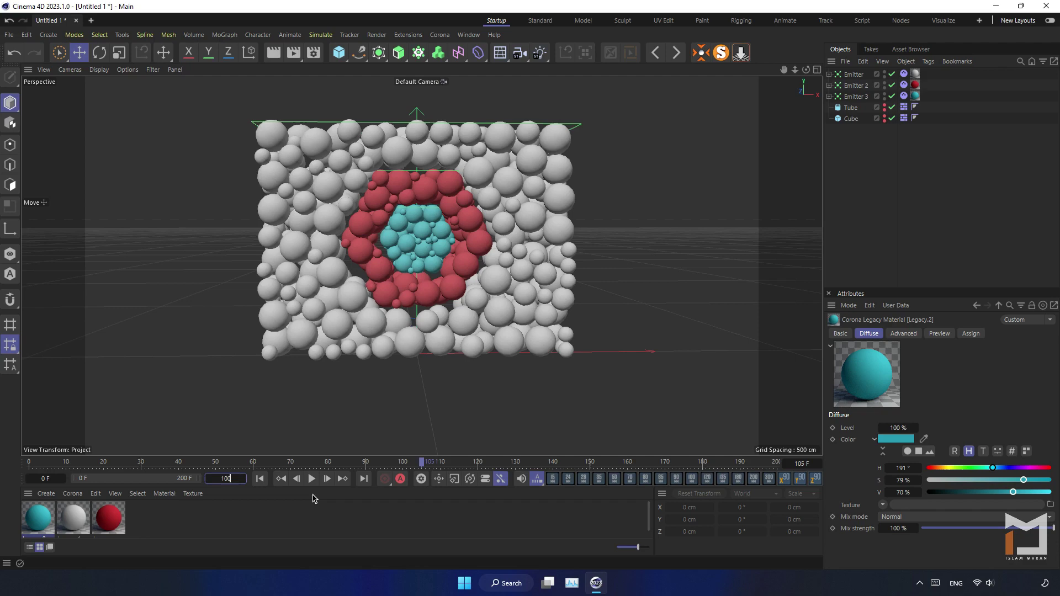
pyautogui.press('Return')
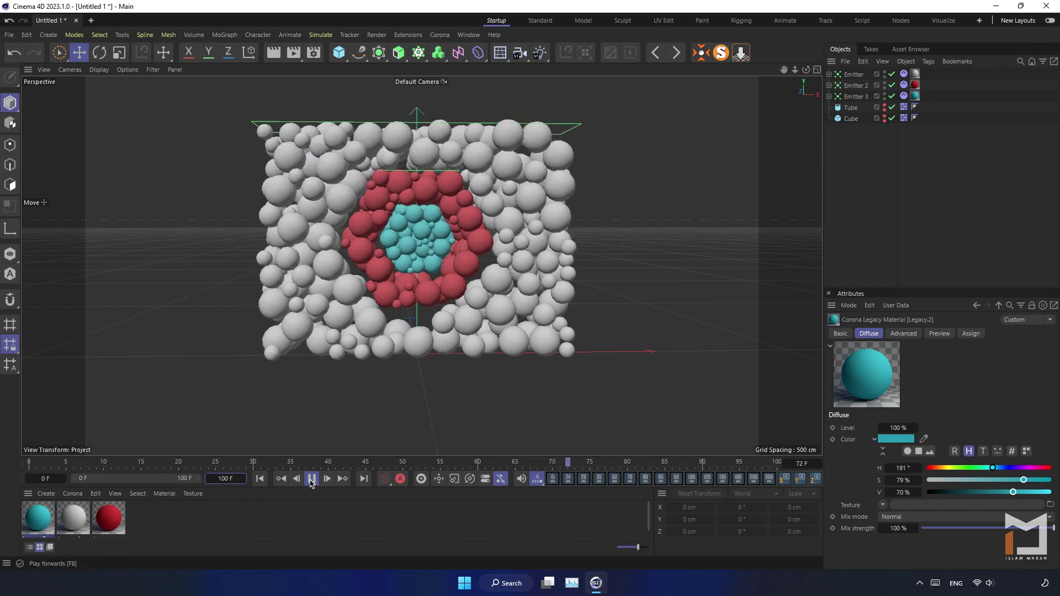
pyautogui.click(312, 479)
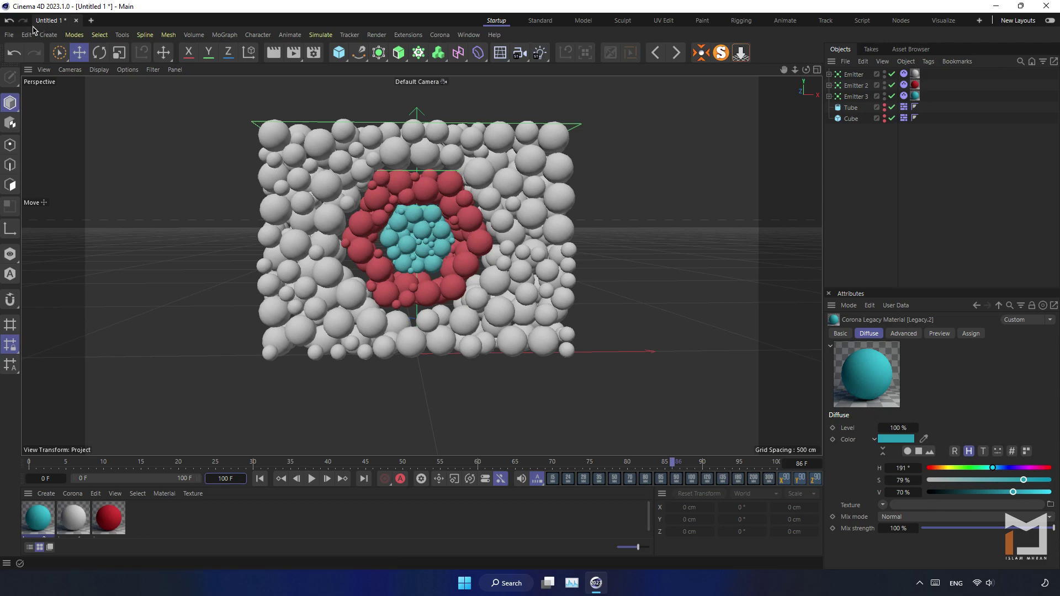
# Step: Merge in the red-and-white sphere model, delete its imported camera and assign red and grey materials
pyautogui.click(9, 35)
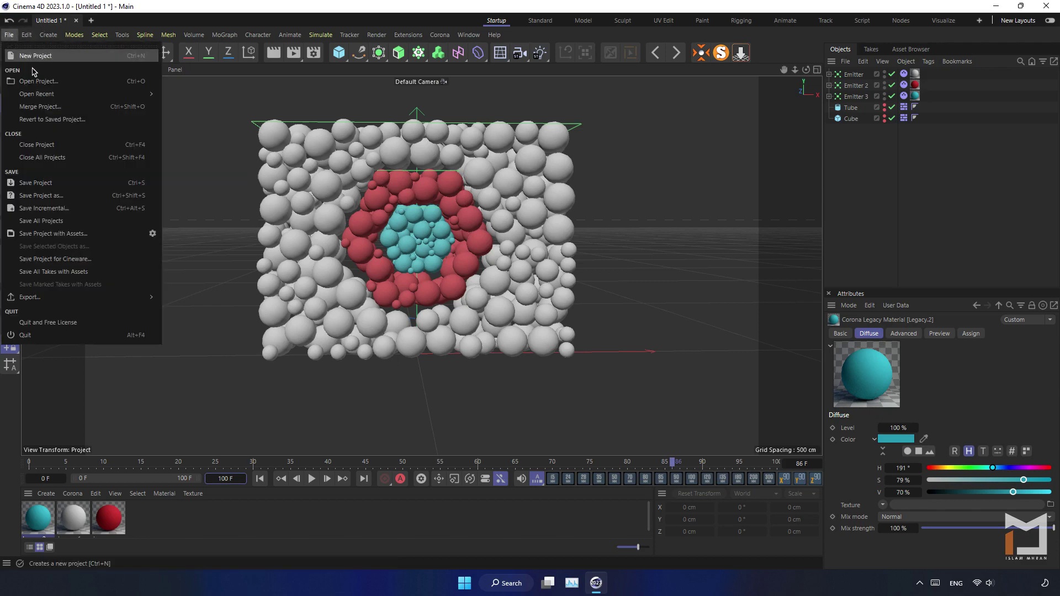
pyautogui.click(39, 107)
pyautogui.doubleClick(726, 110)
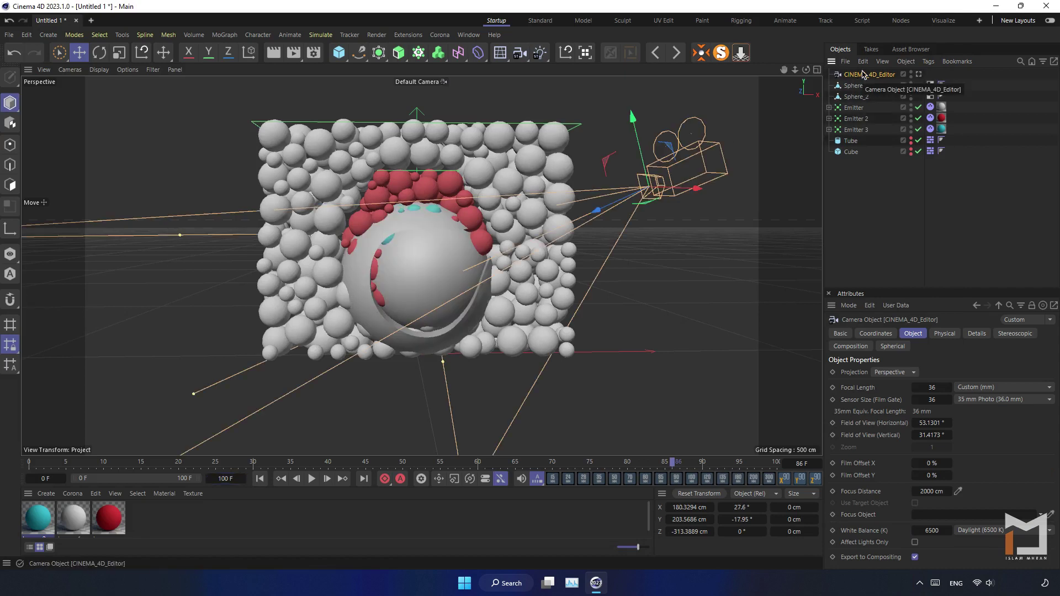
pyautogui.press('Delete')
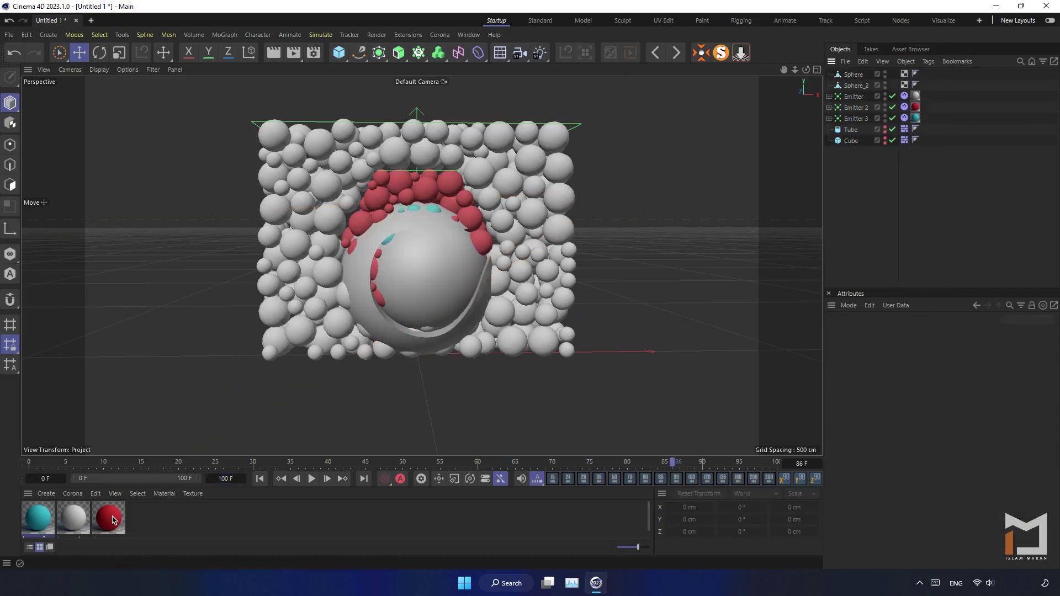
pyautogui.moveTo(865, 88); pyautogui.dragTo(866, 87)
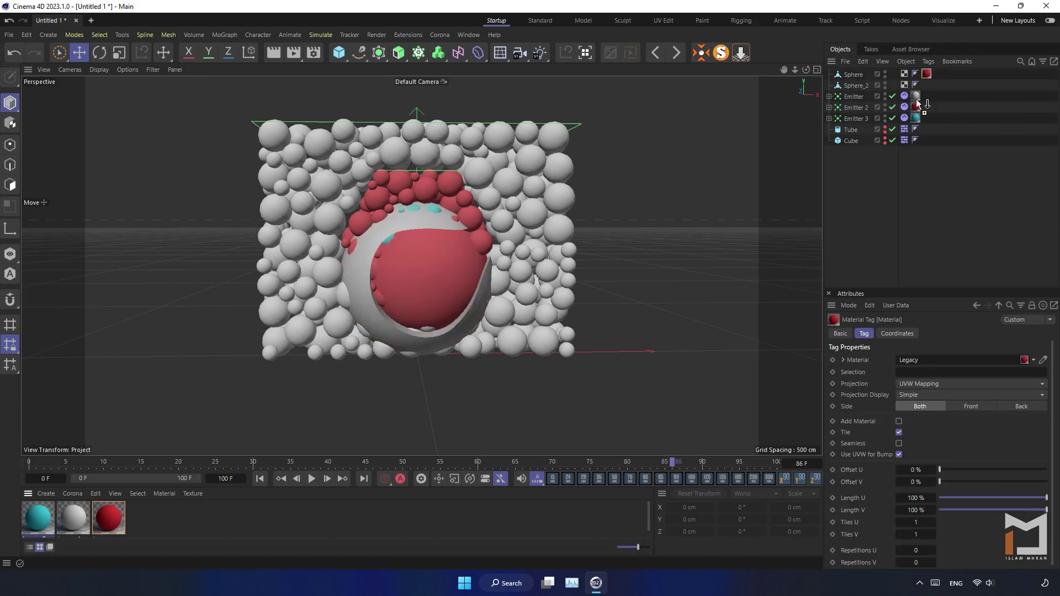
pyautogui.moveTo(858, 83); pyautogui.dragTo(859, 85)
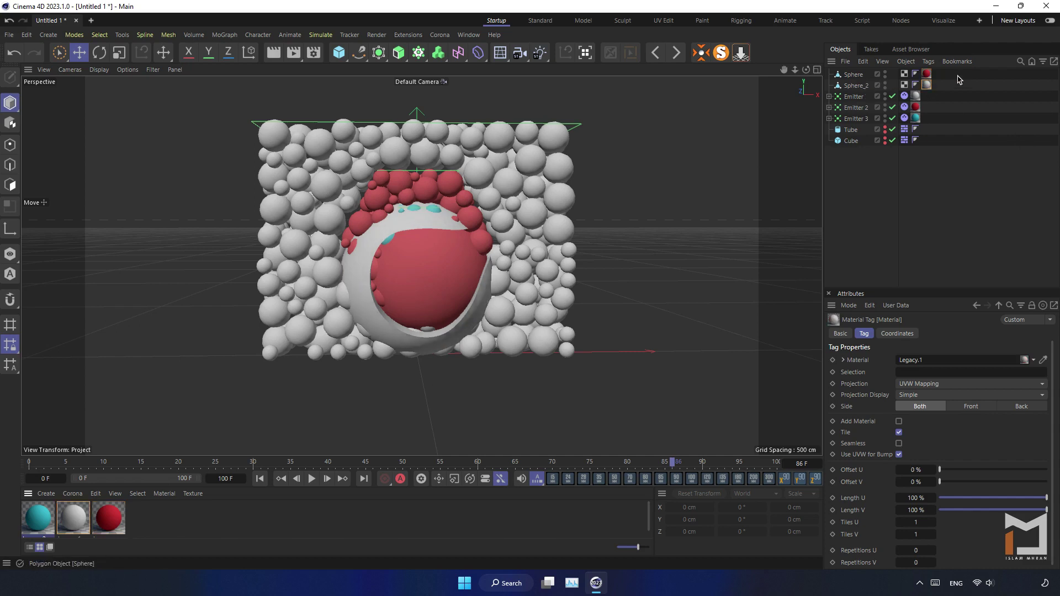
# Step: Connect the sphere's parts into one Sphere object and scale it down to 28.6 cm
pyautogui.moveTo(958, 81); pyautogui.dragTo(955, 132)
pyautogui.rightClick(955, 132)
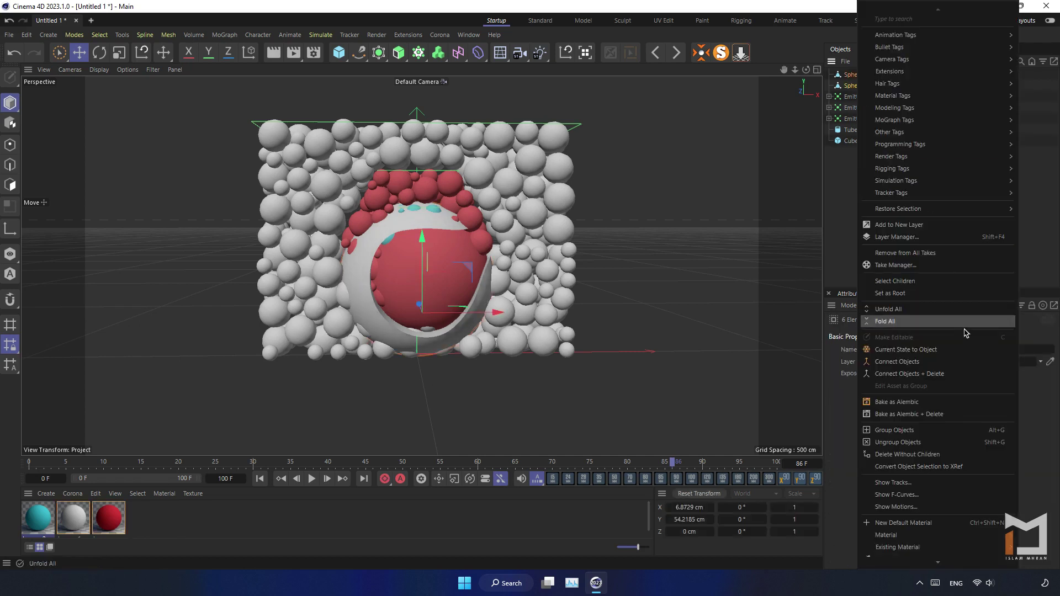
pyautogui.click(949, 379)
pyautogui.press('t')
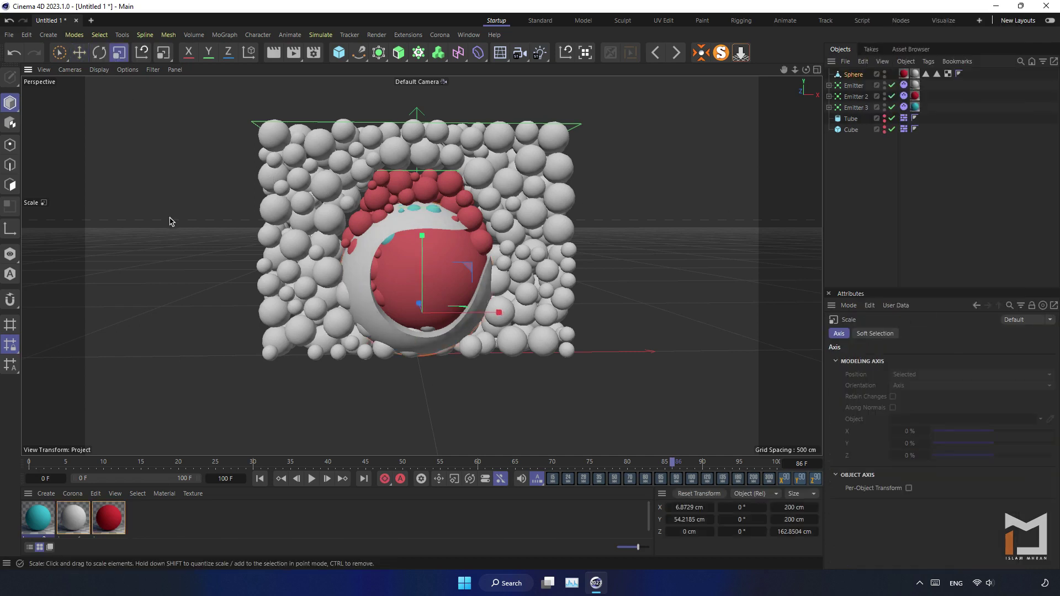
pyautogui.moveTo(469, 314)
pyautogui.mouseDown()
pyautogui.moveTo(406, 308)
pyautogui.moveTo(417, 305)
pyautogui.mouseUp()
pyautogui.press('e')
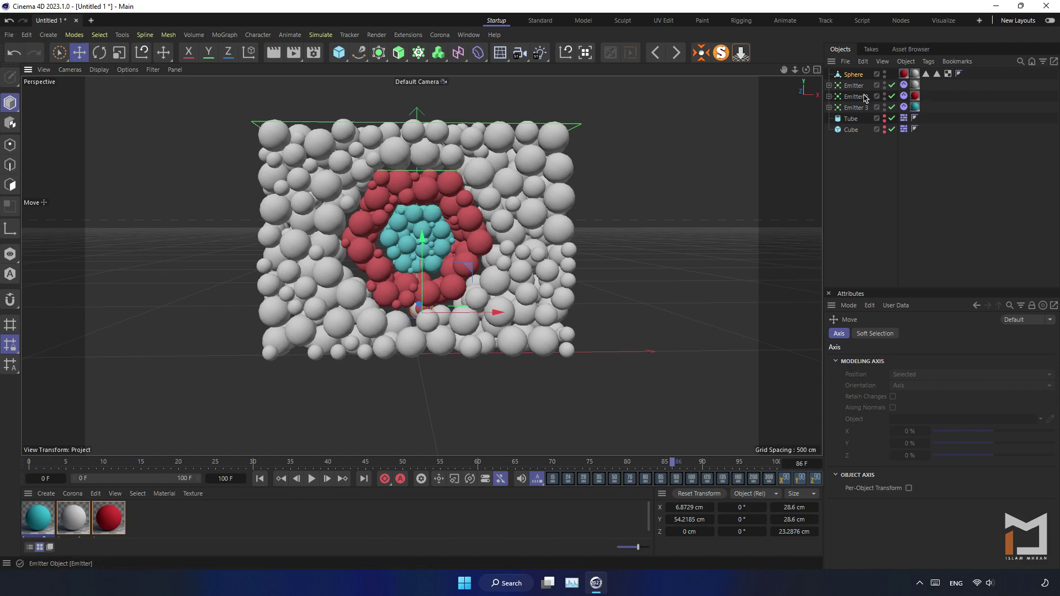
# Step: Put the merged Sphere under Emitter 2, delete its three old spheres, and replay from the start
pyautogui.click(829, 97)
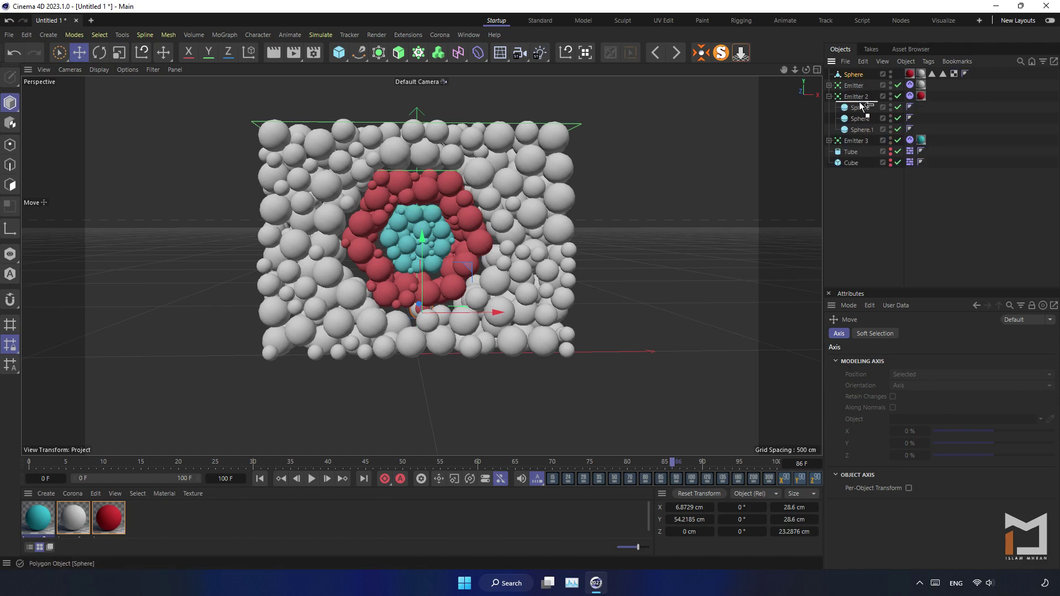
pyautogui.moveTo(862, 106); pyautogui.dragTo(866, 109)
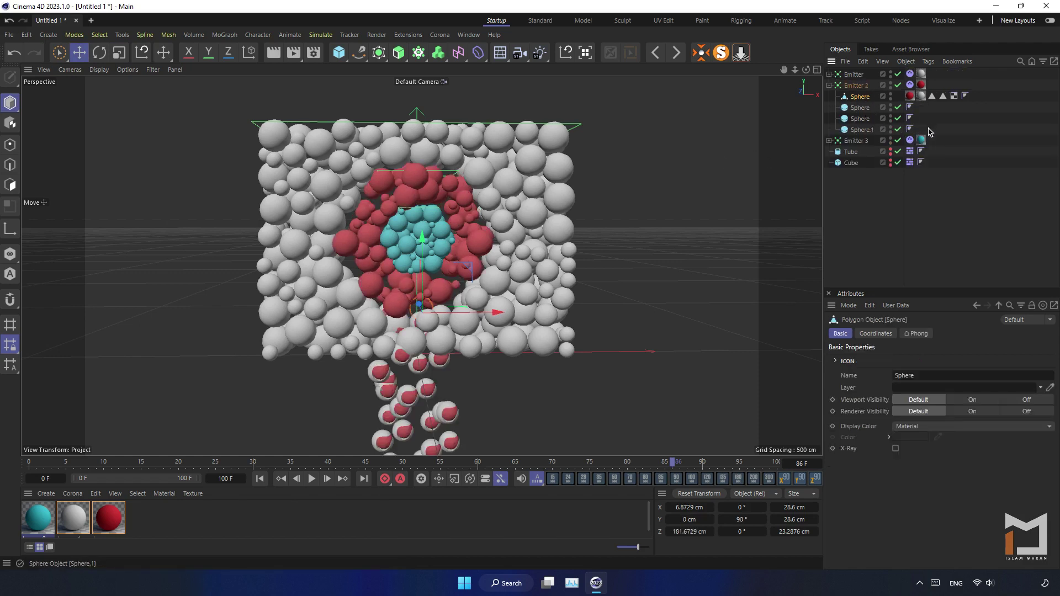
pyautogui.moveTo(920, 134); pyautogui.dragTo(863, 112)
pyautogui.press('Delete')
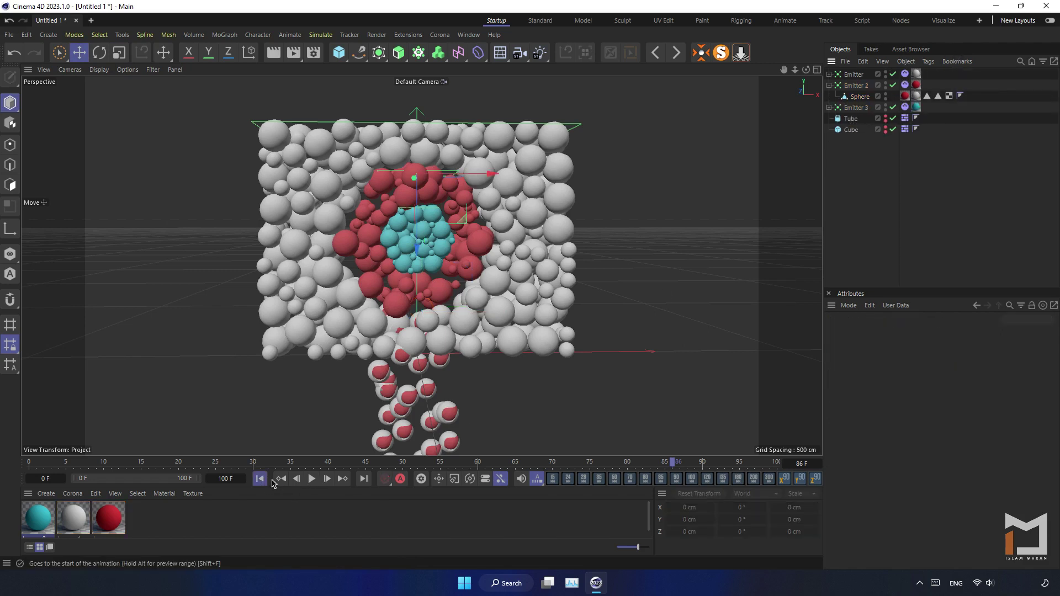
pyautogui.click(260, 479)
pyautogui.click(312, 479)
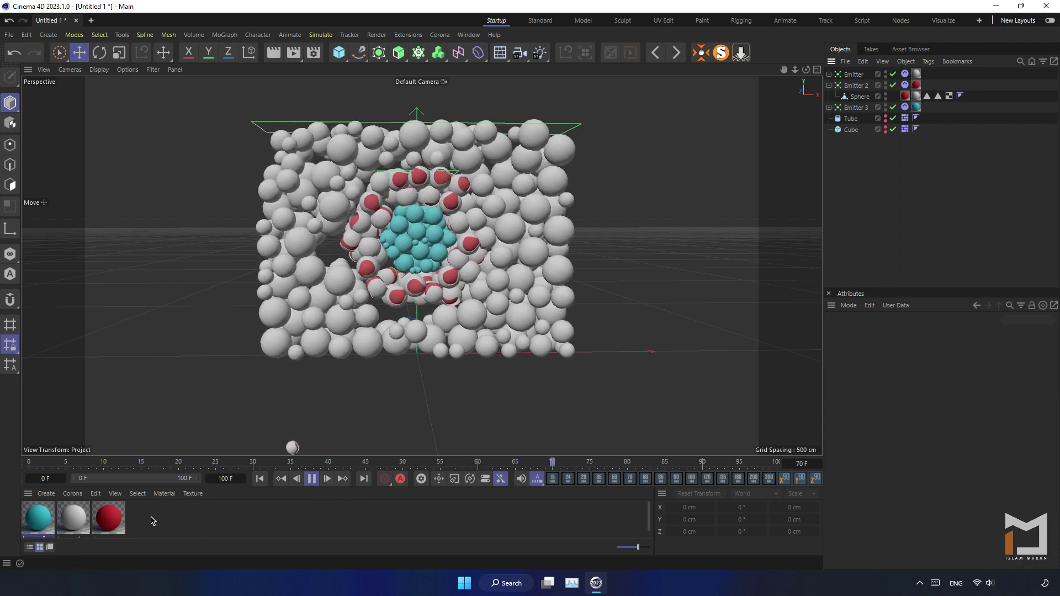
# Step: Create a yellow Corona legacy material (H 51°, S 84%, V 70%), apply it to Emitter, and replay
pyautogui.click(72, 493)
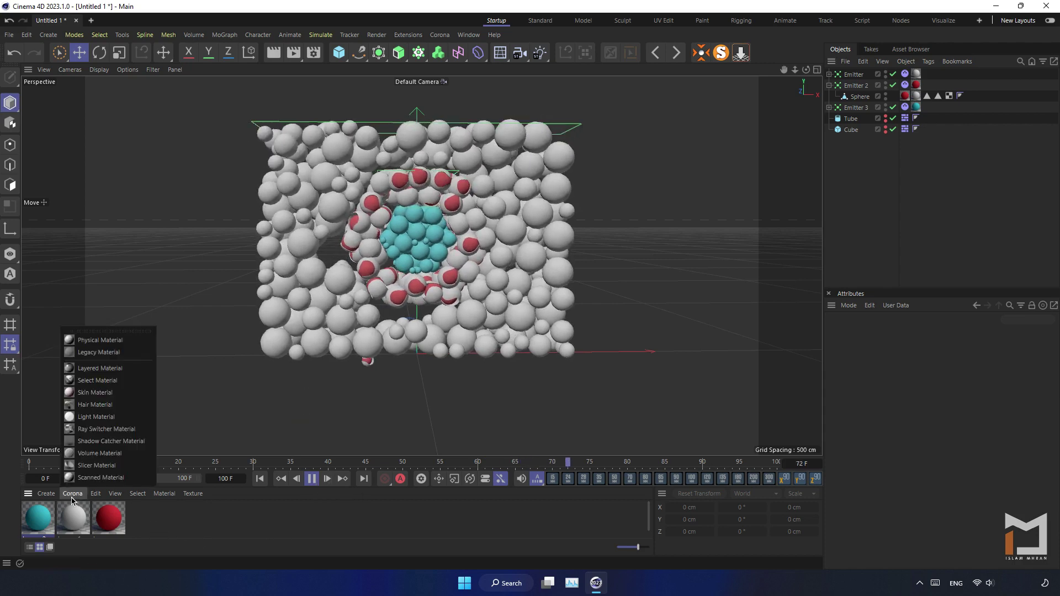
pyautogui.click(114, 355)
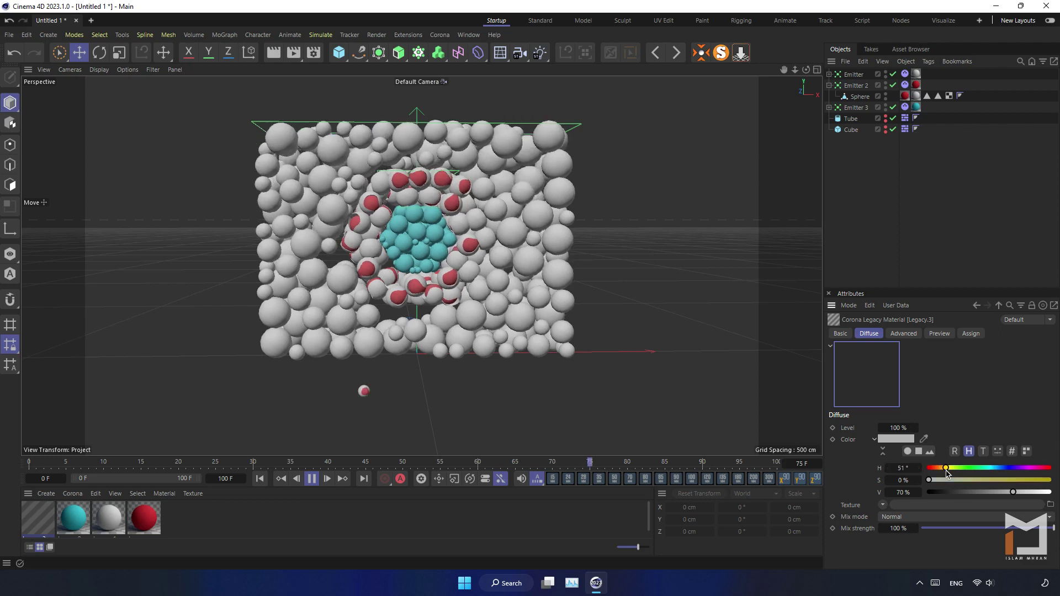
pyautogui.moveTo(929, 480); pyautogui.dragTo(1029, 480)
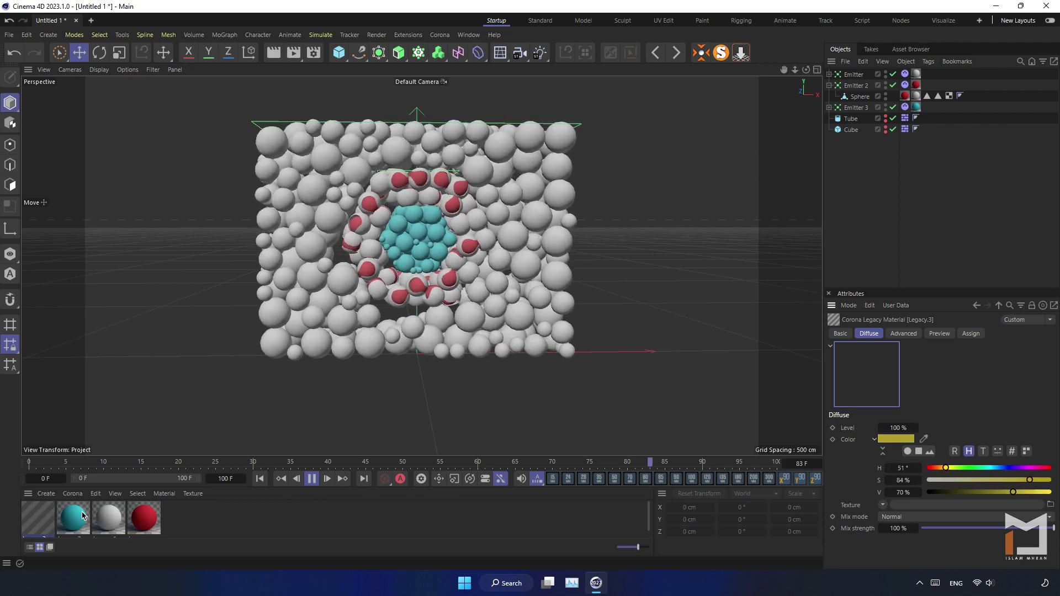
pyautogui.click(312, 478)
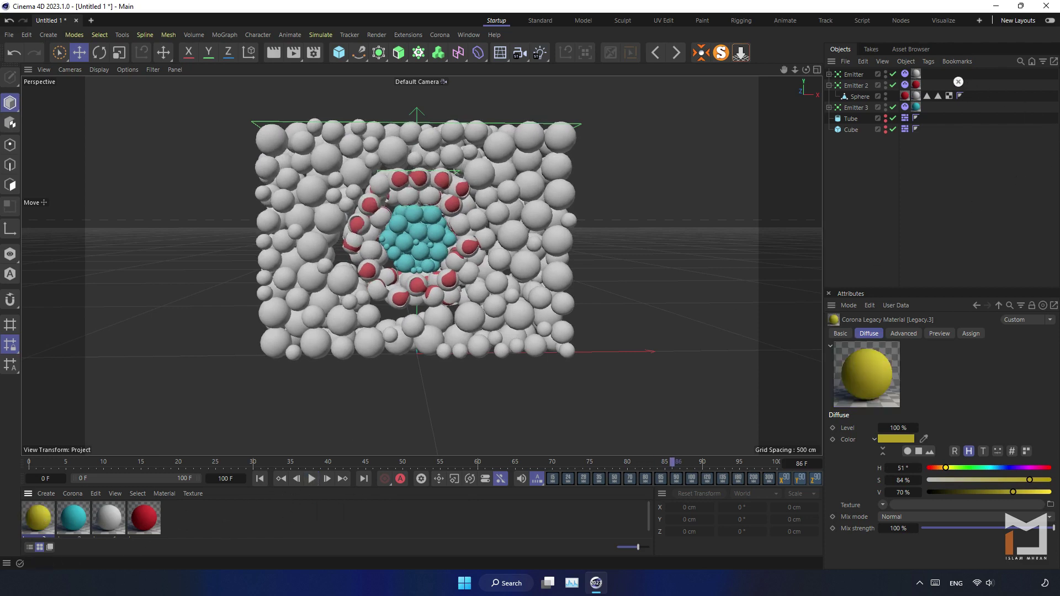
pyautogui.moveTo(918, 77); pyautogui.dragTo(917, 75)
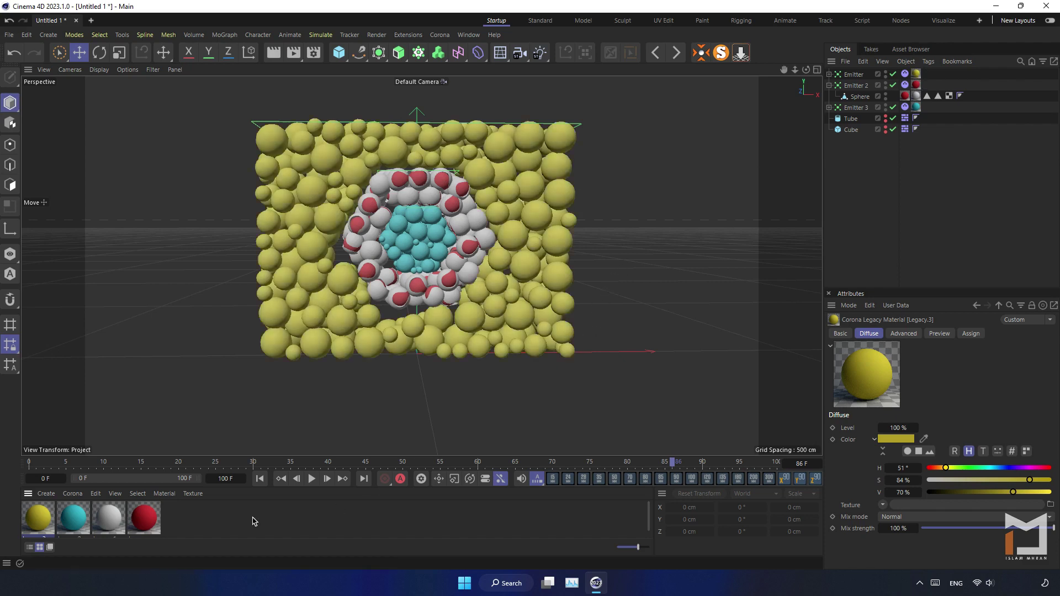
pyautogui.click(259, 479)
pyautogui.click(312, 479)
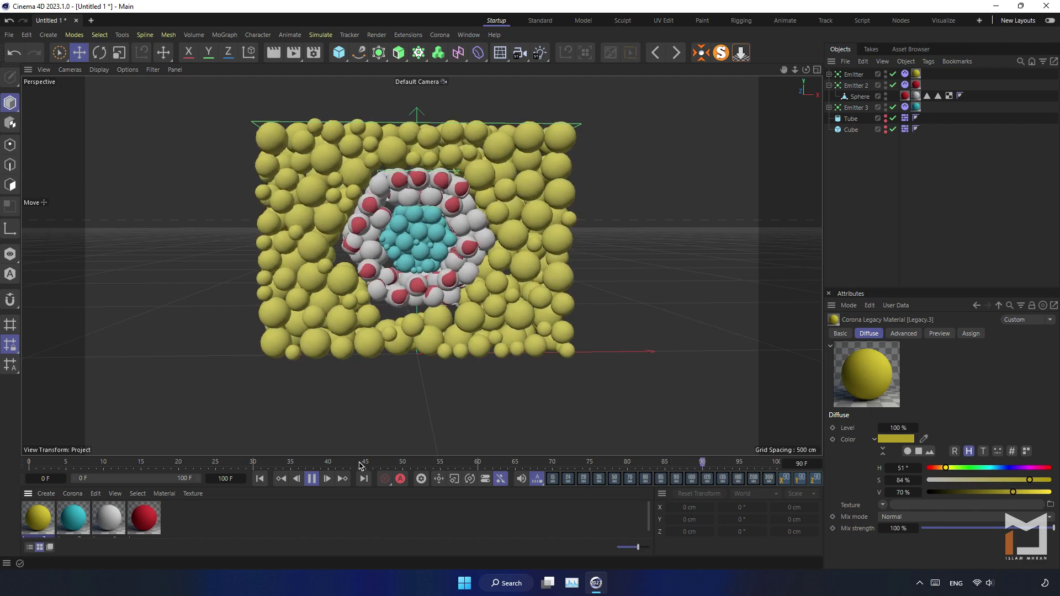
# Step: Stop playback, show Emitter's Particle settings, and replay the simulation through to 99 F
pyautogui.click(311, 478)
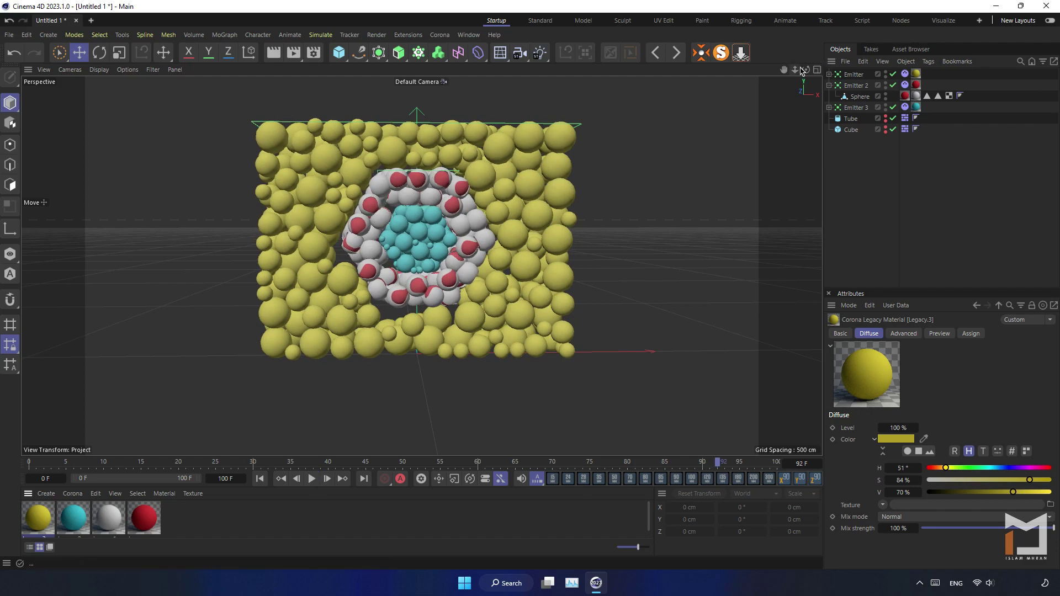
pyautogui.moveTo(806, 69); pyautogui.dragTo(806, 69)
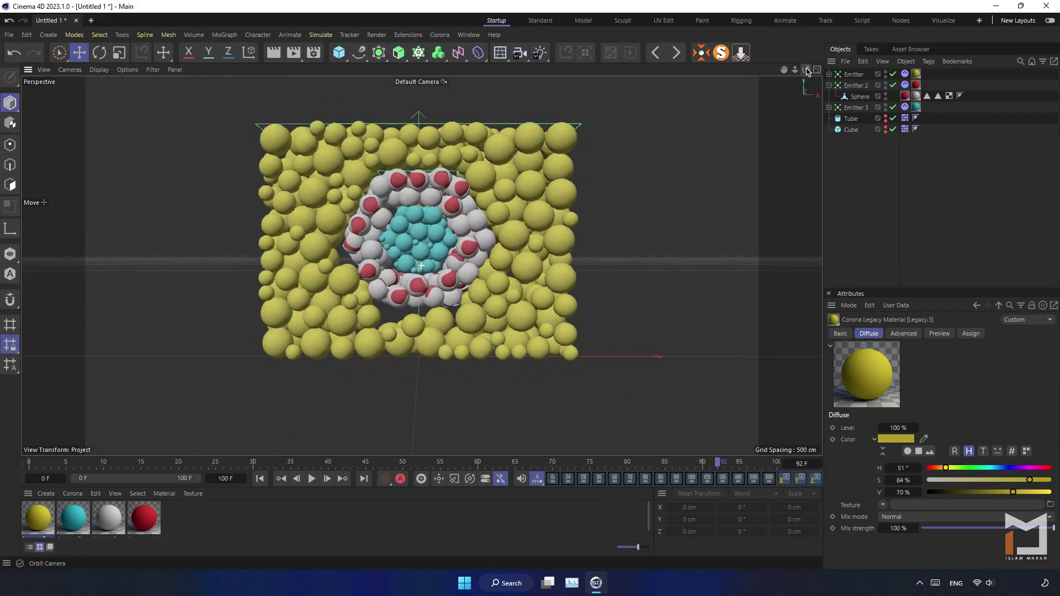
pyautogui.click(830, 85)
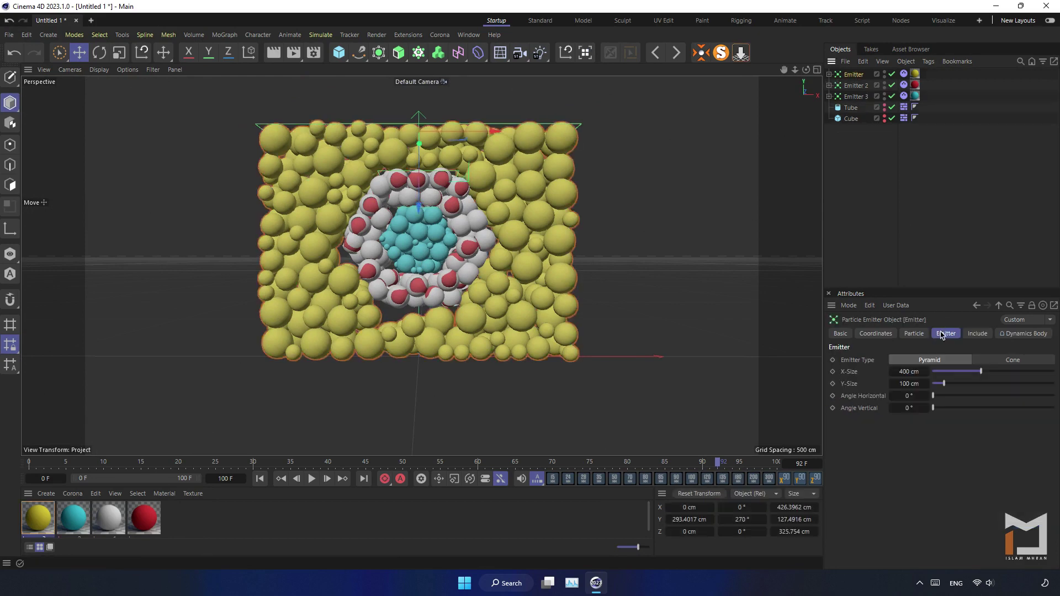
pyautogui.click(914, 333)
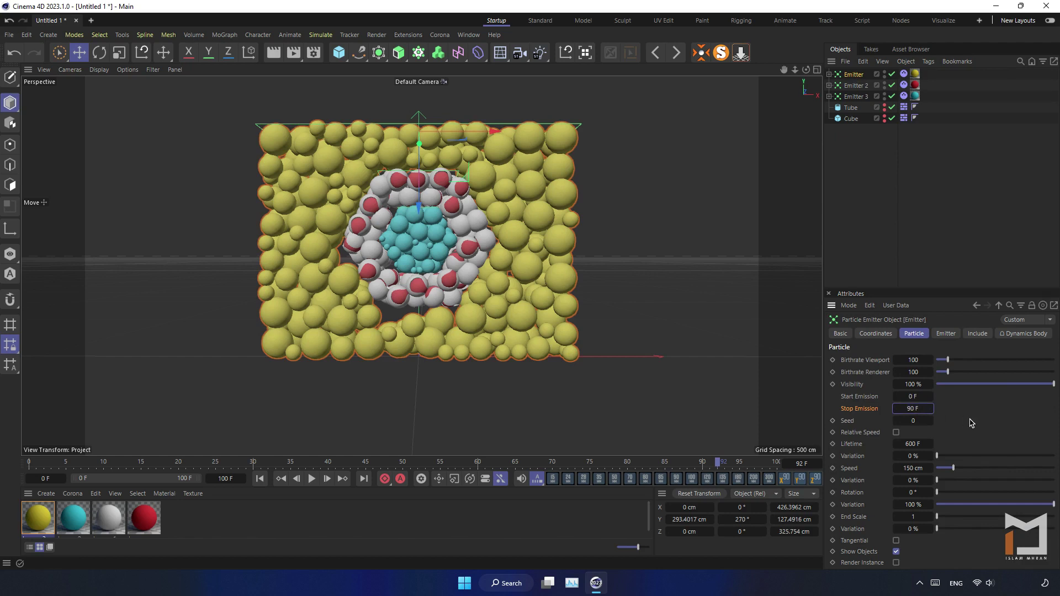
pyautogui.click(312, 479)
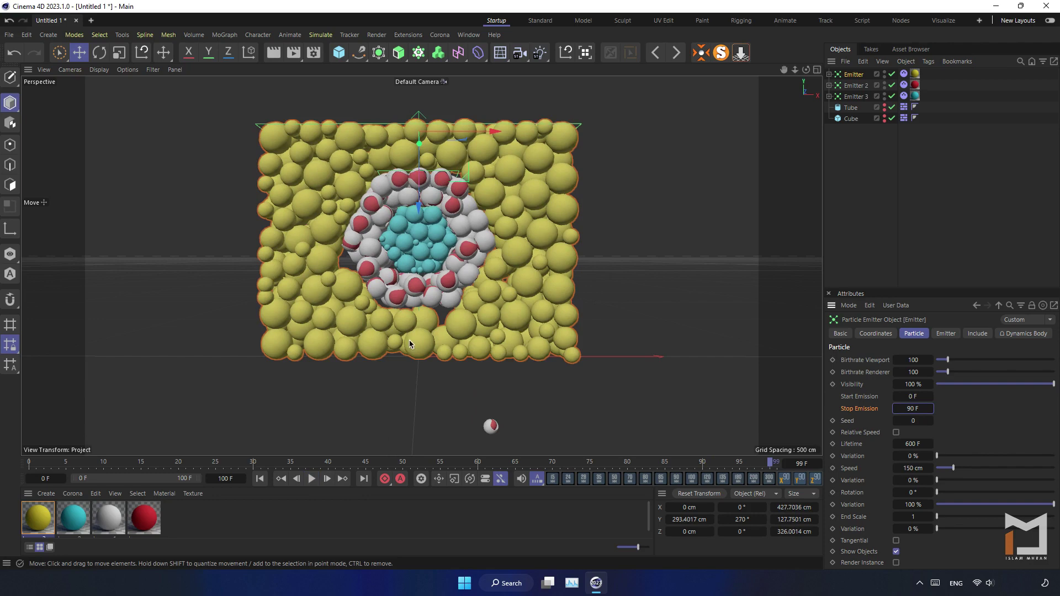
pyautogui.moveTo(806, 70); pyautogui.dragTo(807, 71)
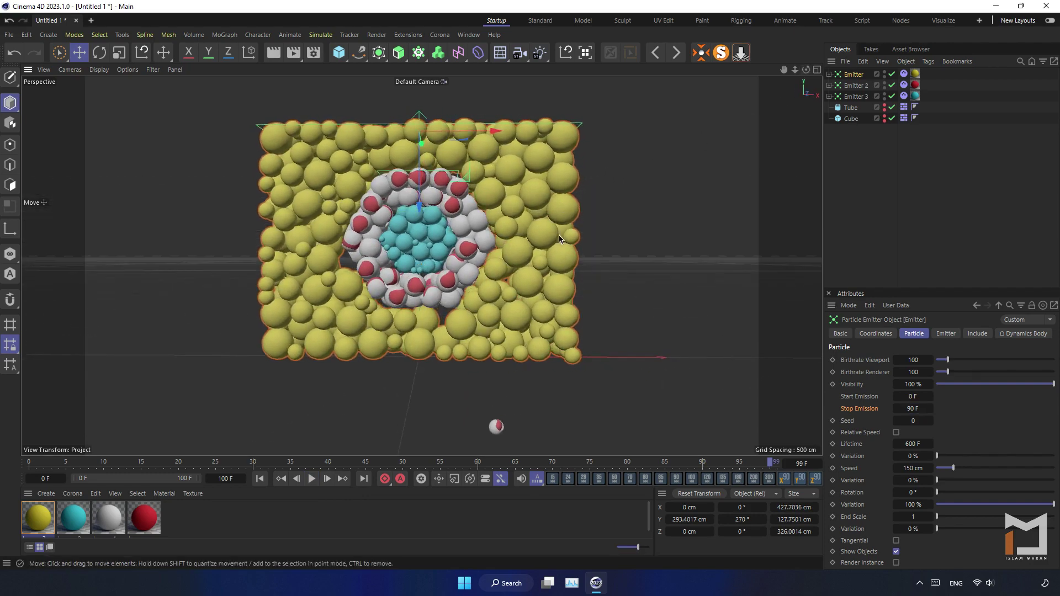
pyautogui.keyDown('alt'); pyautogui.moveTo(342, 186); pyautogui.dragTo(331, 187); pyautogui.keyUp('alt')
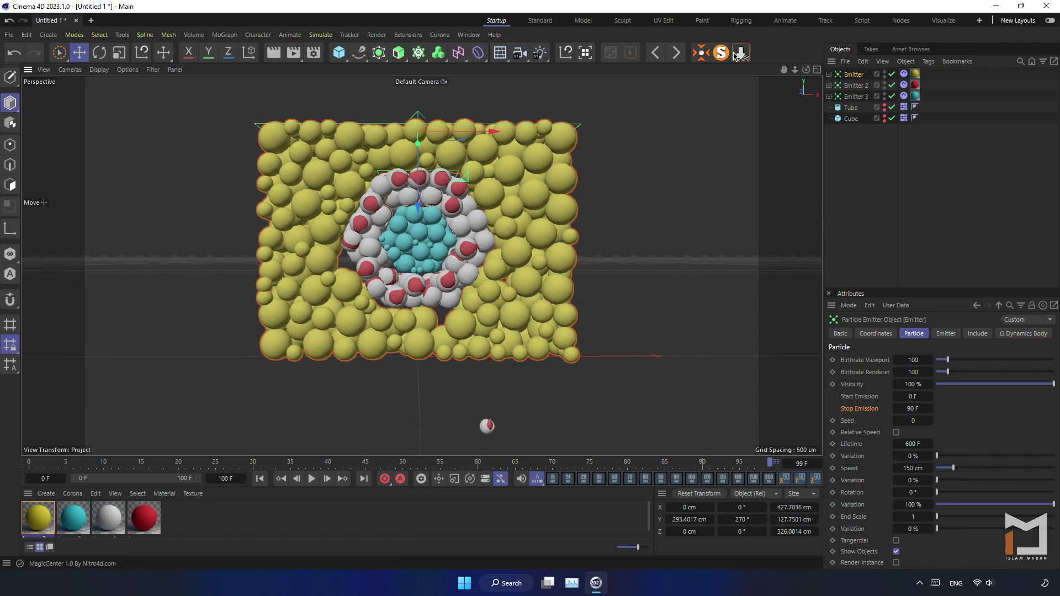
# Step: Load the Large Disc Stage from the Asset Browser's Converted > Stages folder behind the spheres
pyautogui.click(908, 49)
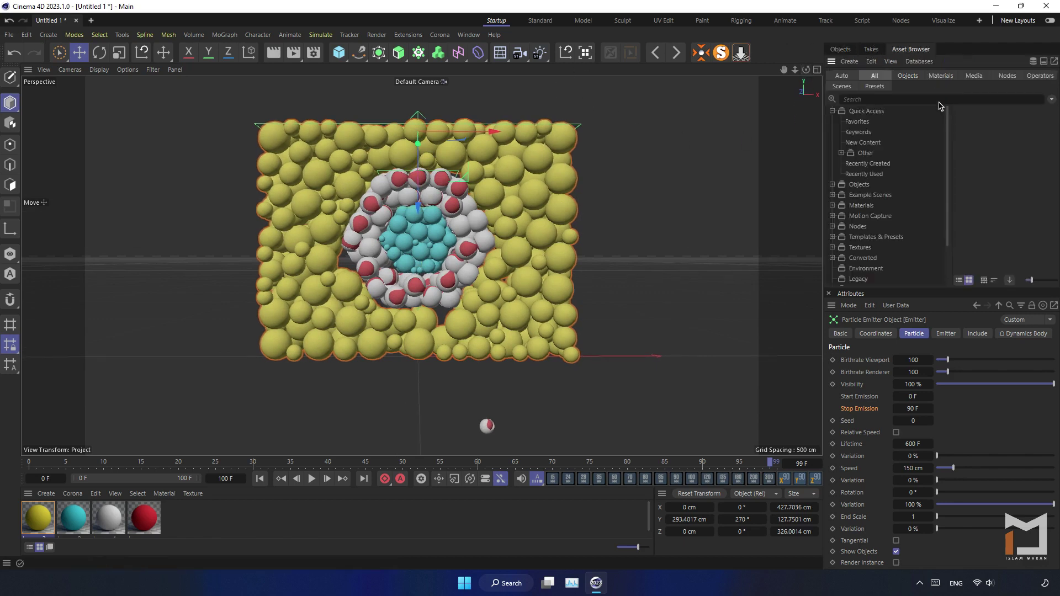
pyautogui.click(867, 257)
pyautogui.click(1018, 249)
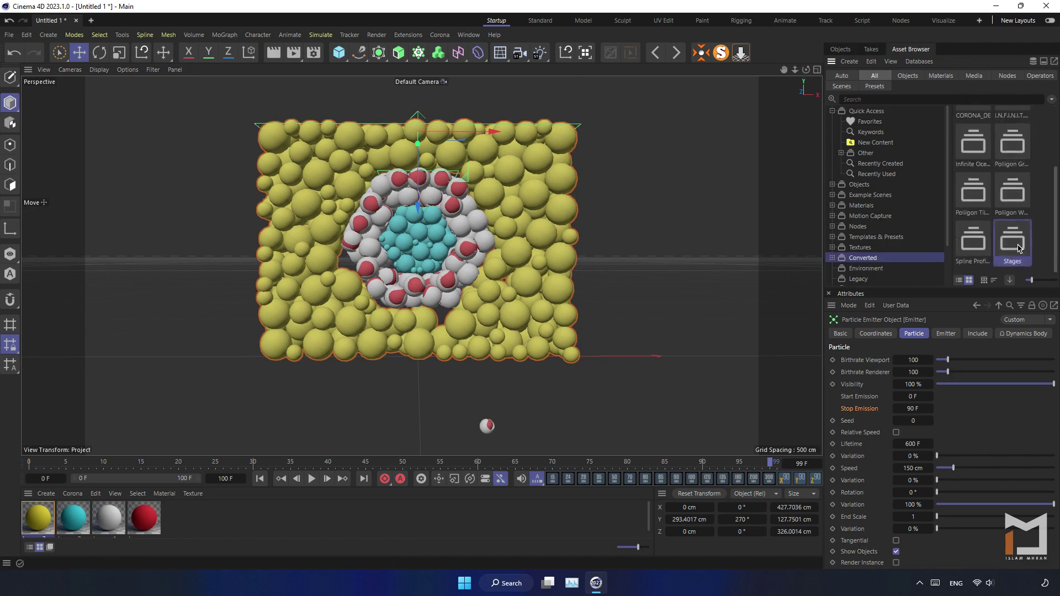
pyautogui.doubleClick(1018, 249)
pyautogui.scroll(-4, 1006, 213)
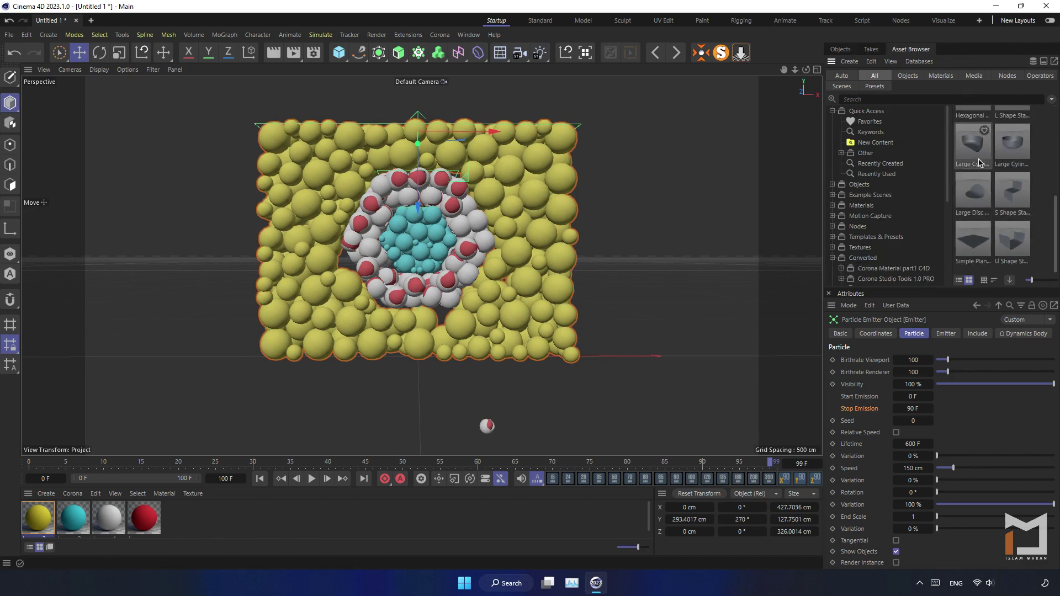
pyautogui.doubleClick(981, 191)
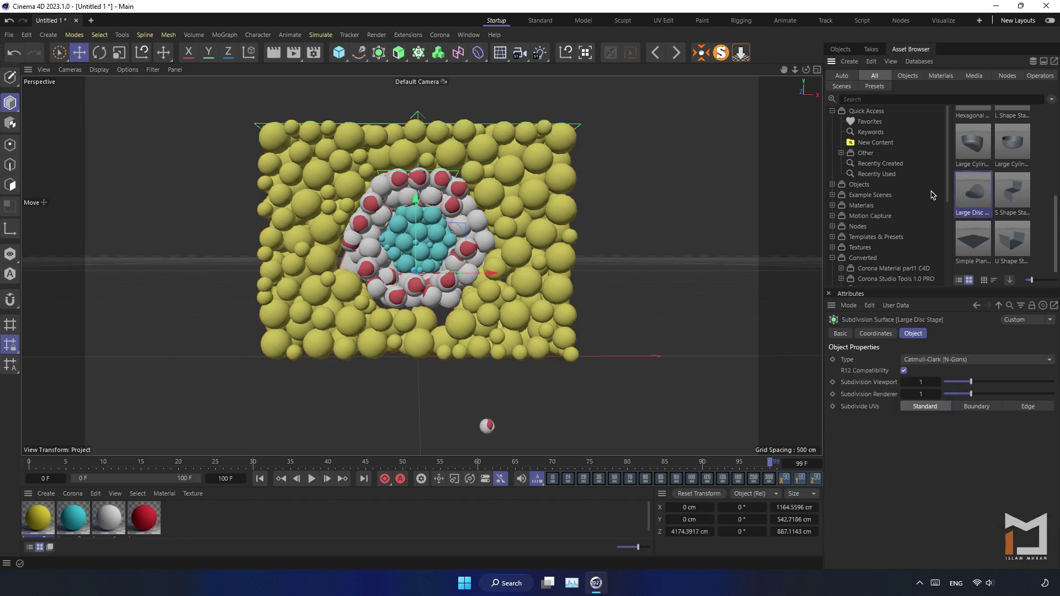
pyautogui.click(565, 53)
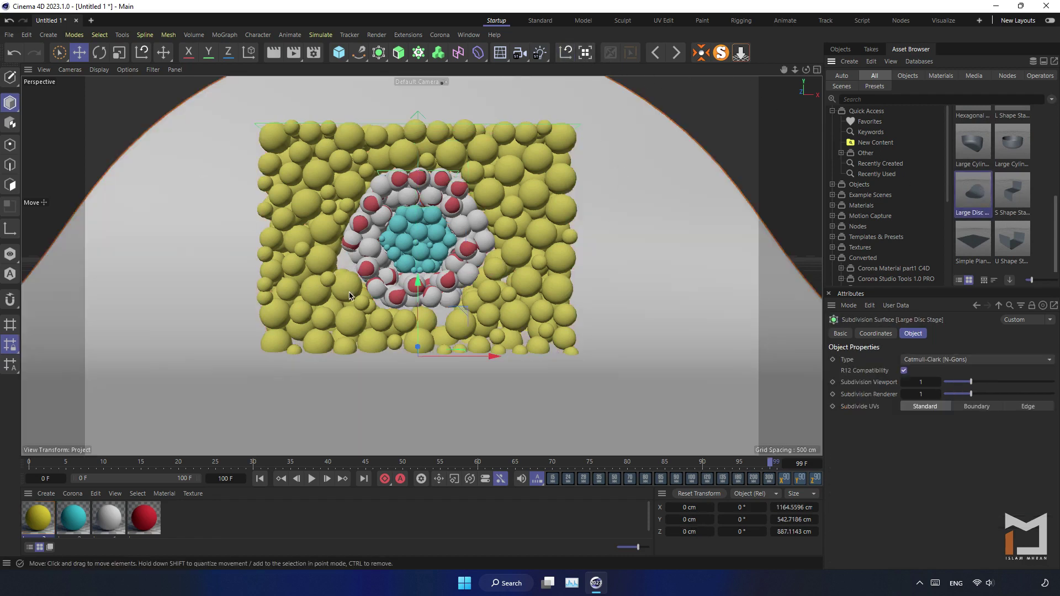
# Step: Enlarge the disc stage and push it back behind the sphere wall from the top view
pyautogui.click(817, 69)
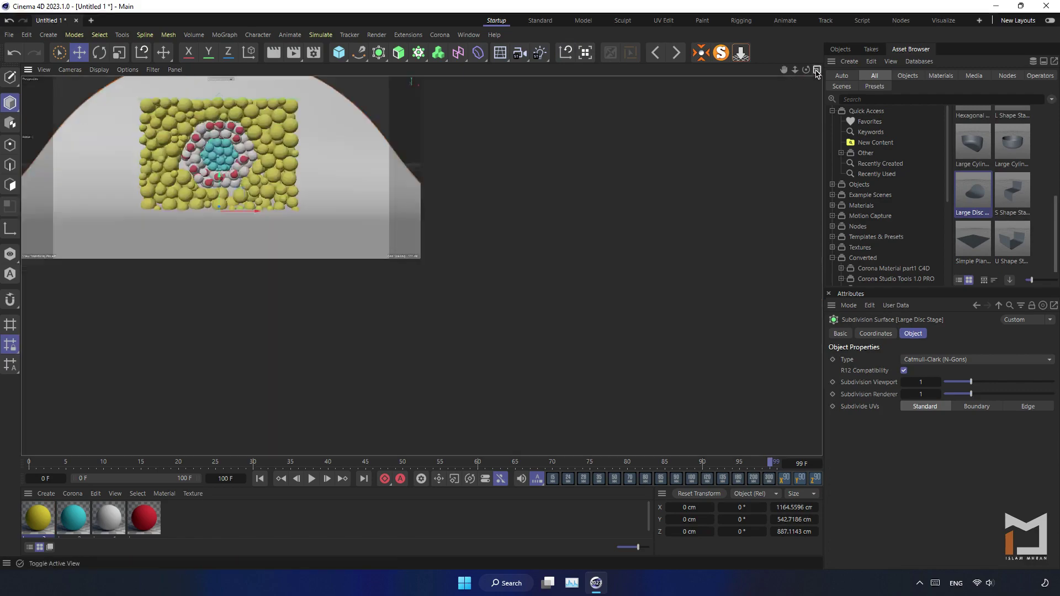
pyautogui.click(817, 70)
pyautogui.moveTo(424, 210); pyautogui.dragTo(423, 166)
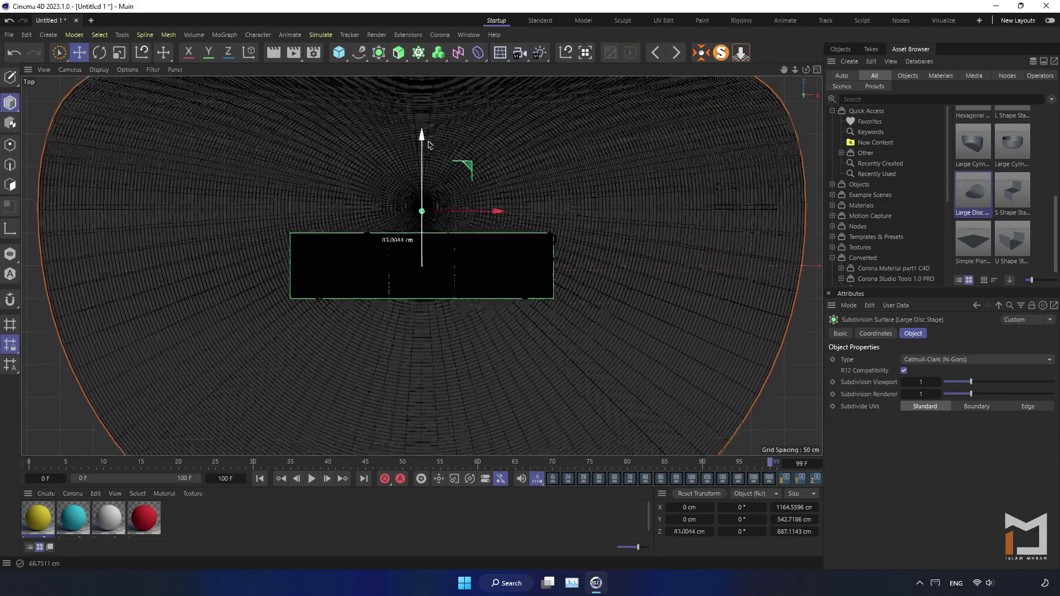
pyautogui.scroll(-2, 422, 165)
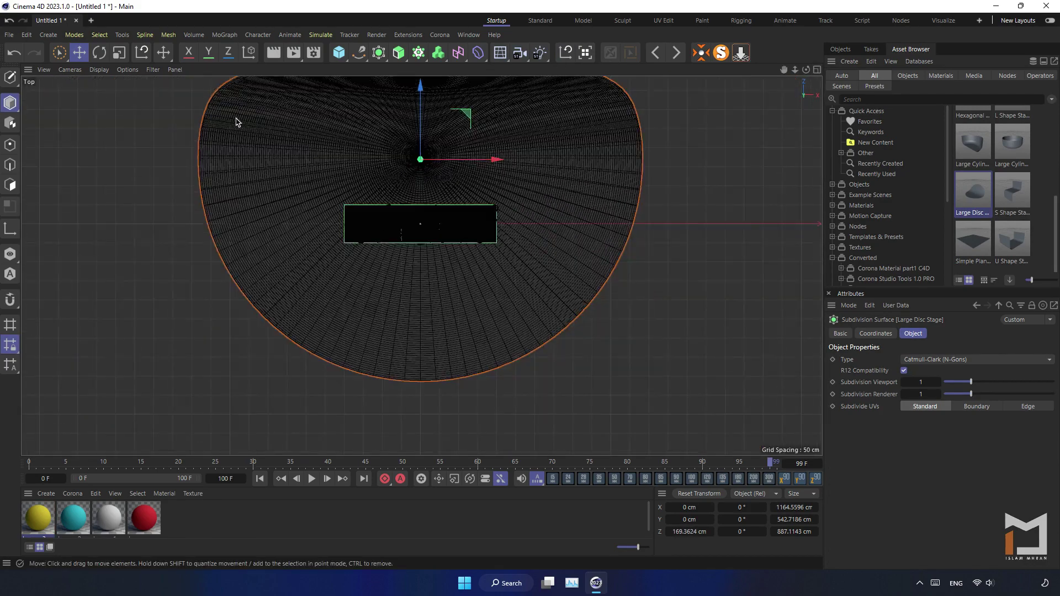
pyautogui.press('t')
pyautogui.moveTo(358, 292); pyautogui.dragTo(741, 230)
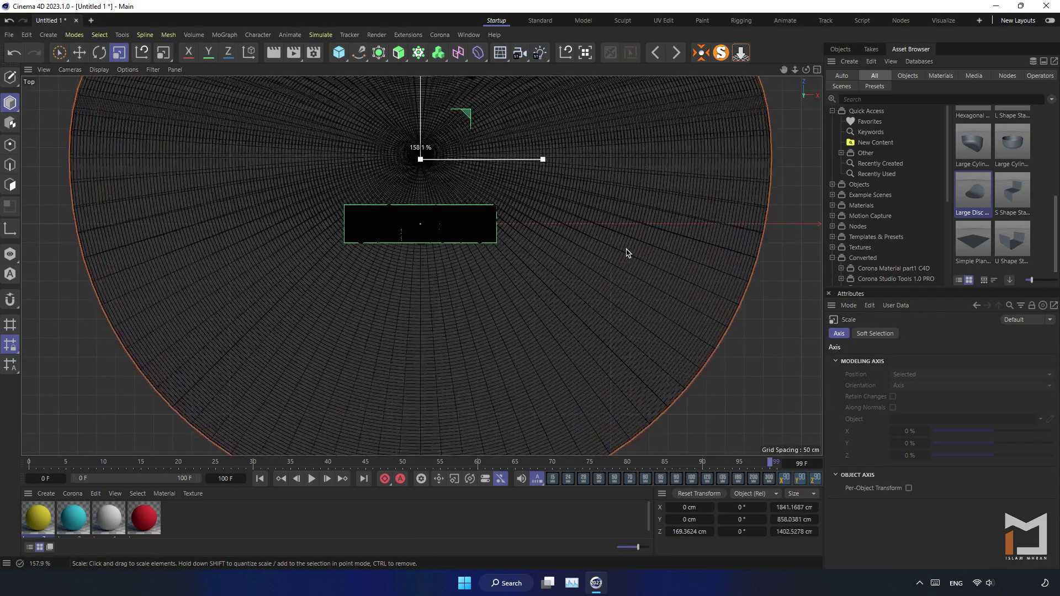
pyautogui.click(83, 55)
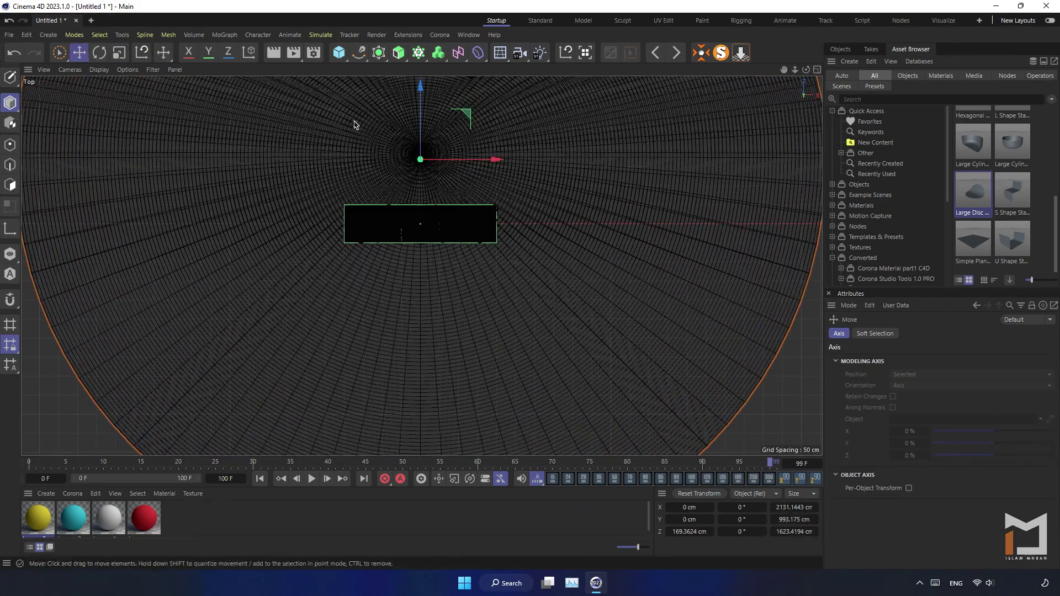
pyautogui.moveTo(416, 141); pyautogui.dragTo(420, 95)
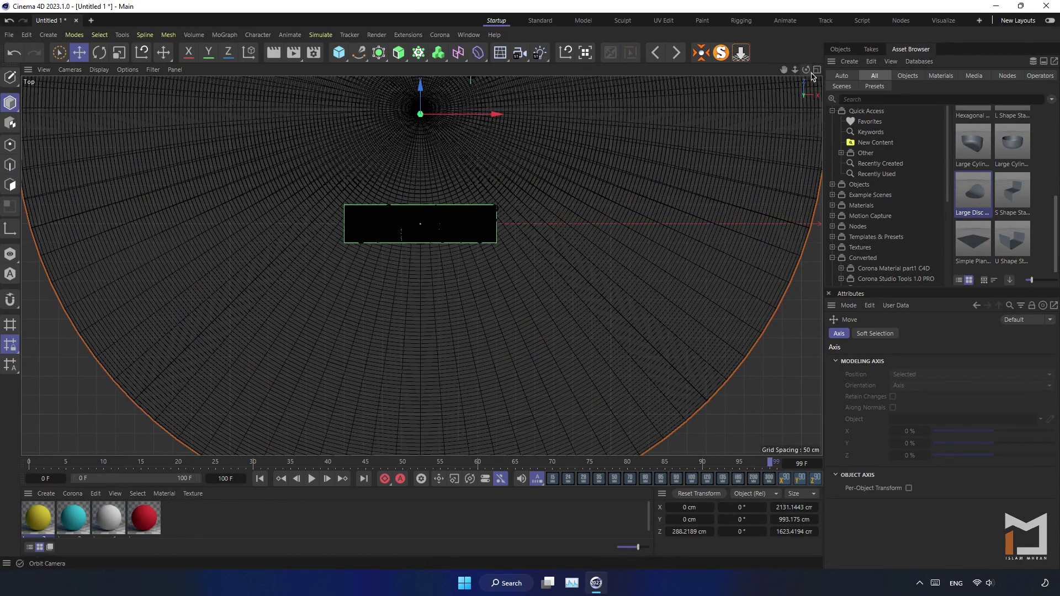
# Step: In the four-view layout, scale the stage to about 135% and move it to Z 429.9 cm
pyautogui.click(817, 70)
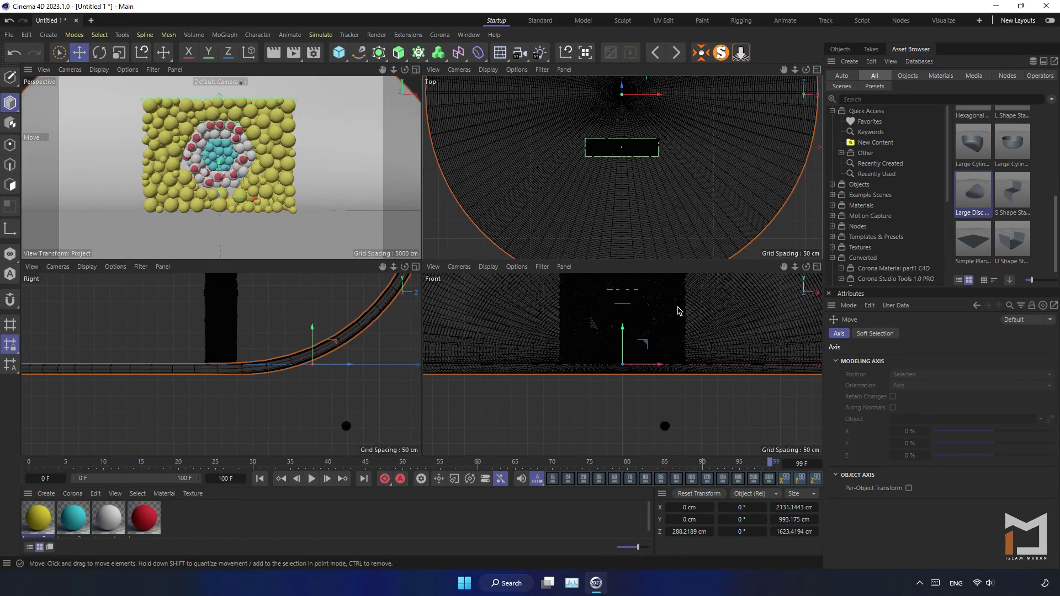
pyautogui.scroll(-5, 676, 315)
pyautogui.scroll(-5, 674, 319)
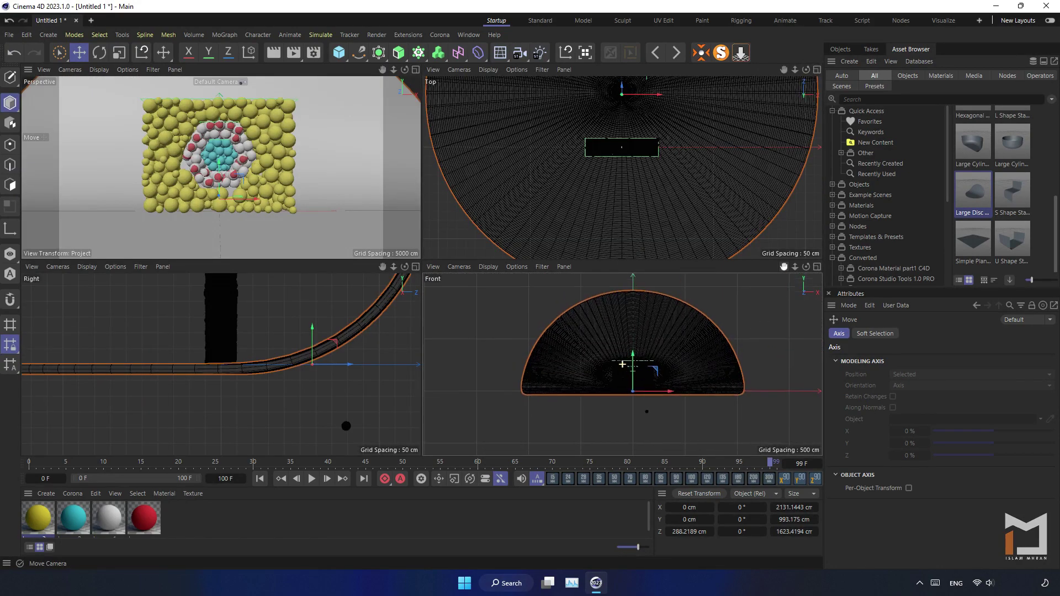
pyautogui.scroll(-2, 280, 314)
pyautogui.scroll(-2, 280, 315)
pyautogui.scroll(-2, 220, 364)
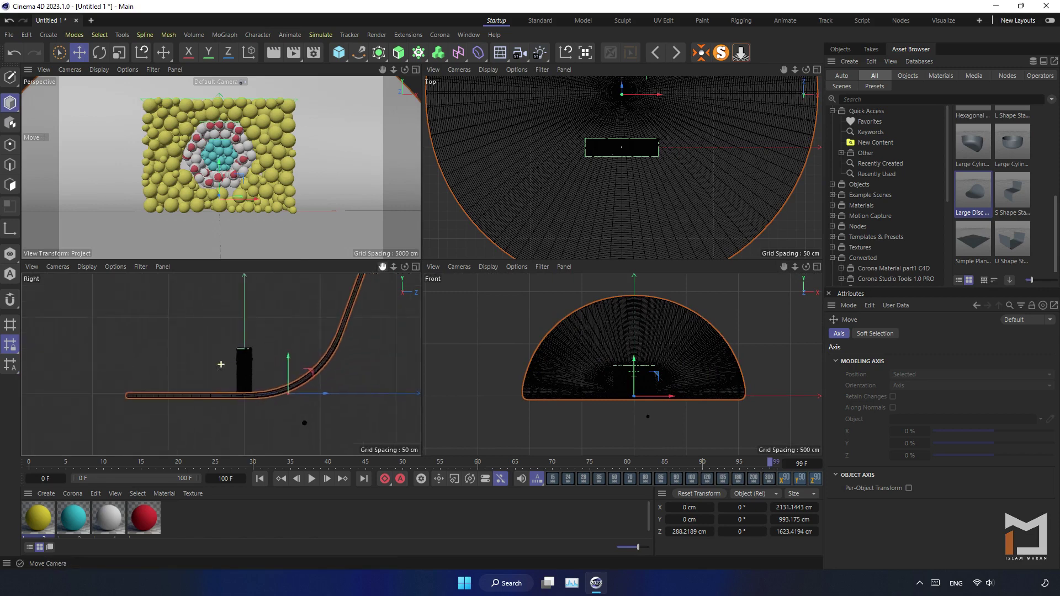
pyautogui.moveTo(221, 364); pyautogui.dragTo(193, 400, button='middle')
pyautogui.click(119, 53)
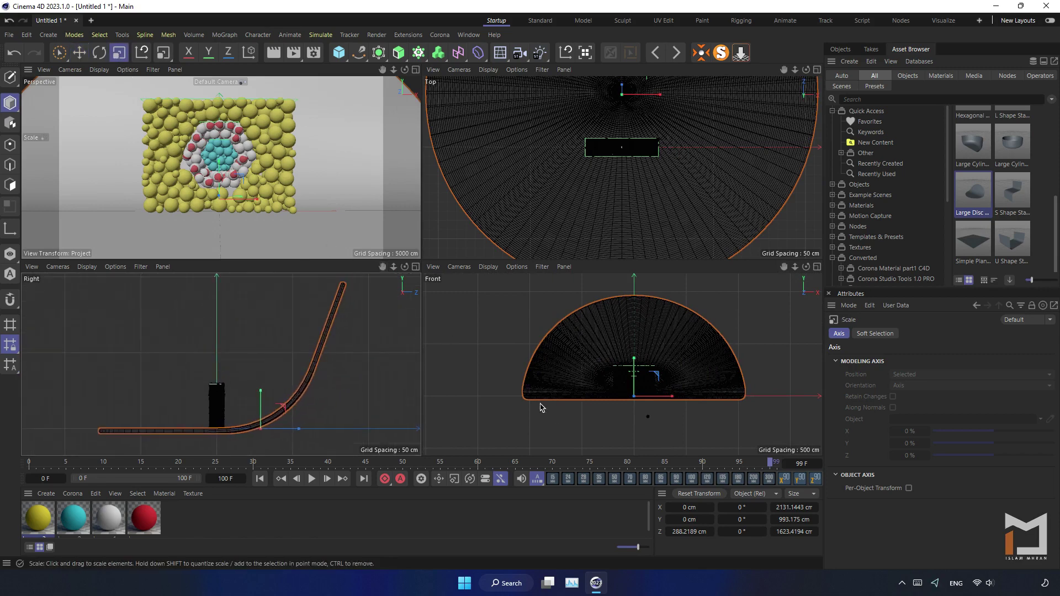
pyautogui.moveTo(540, 408); pyautogui.dragTo(746, 409)
pyautogui.click(79, 52)
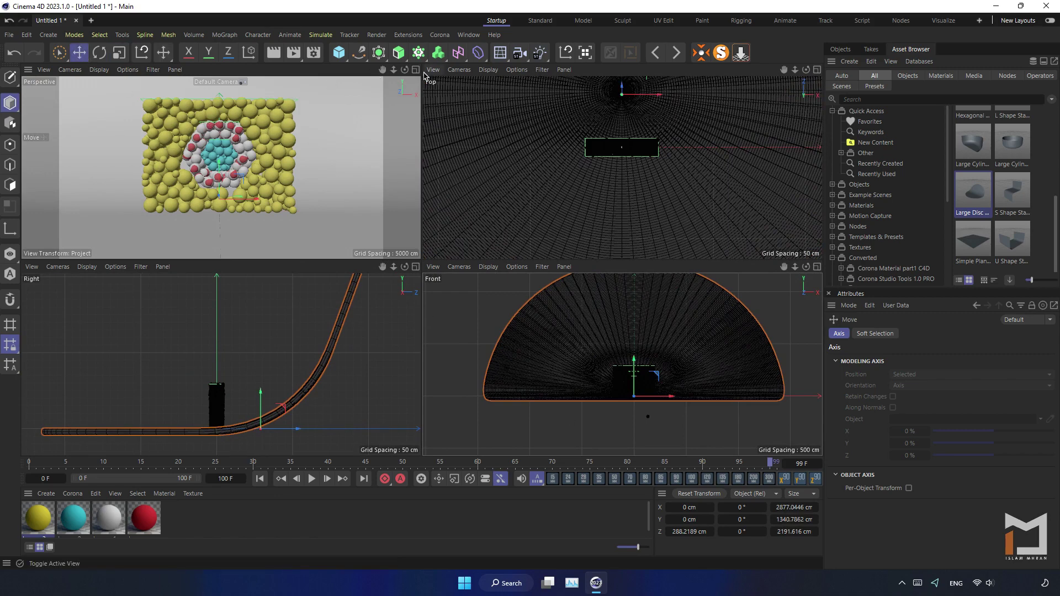
pyautogui.middleClick(407, 202)
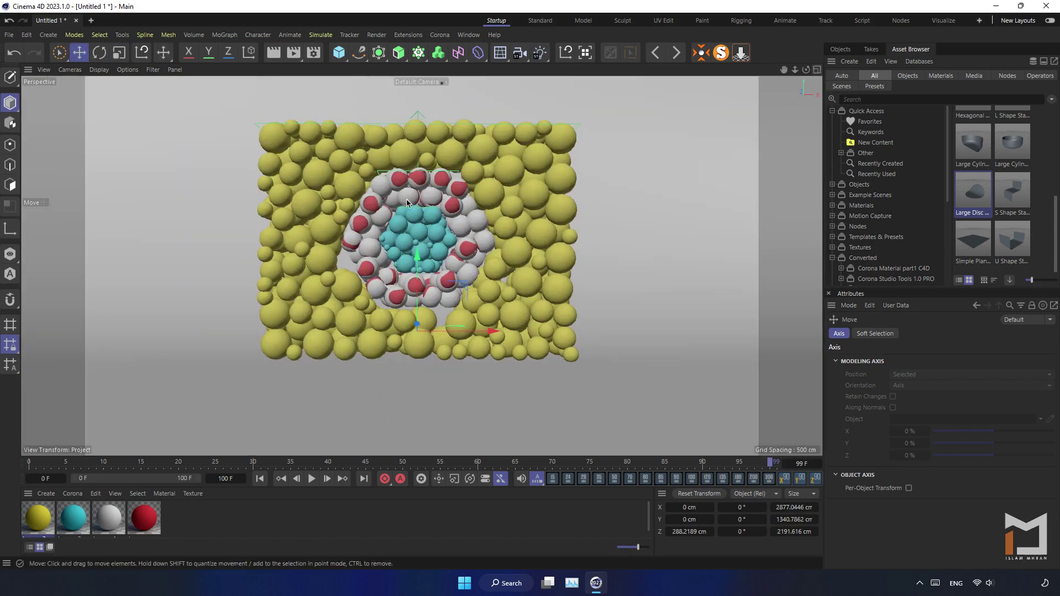
pyautogui.middleClick(363, 277)
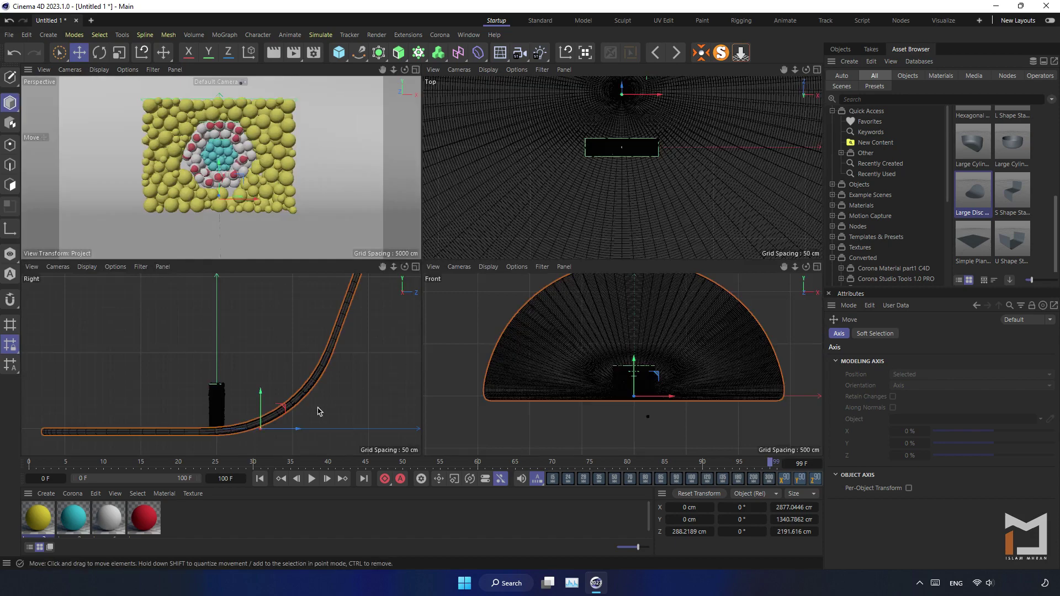
pyautogui.moveTo(276, 435); pyautogui.dragTo(298, 436)
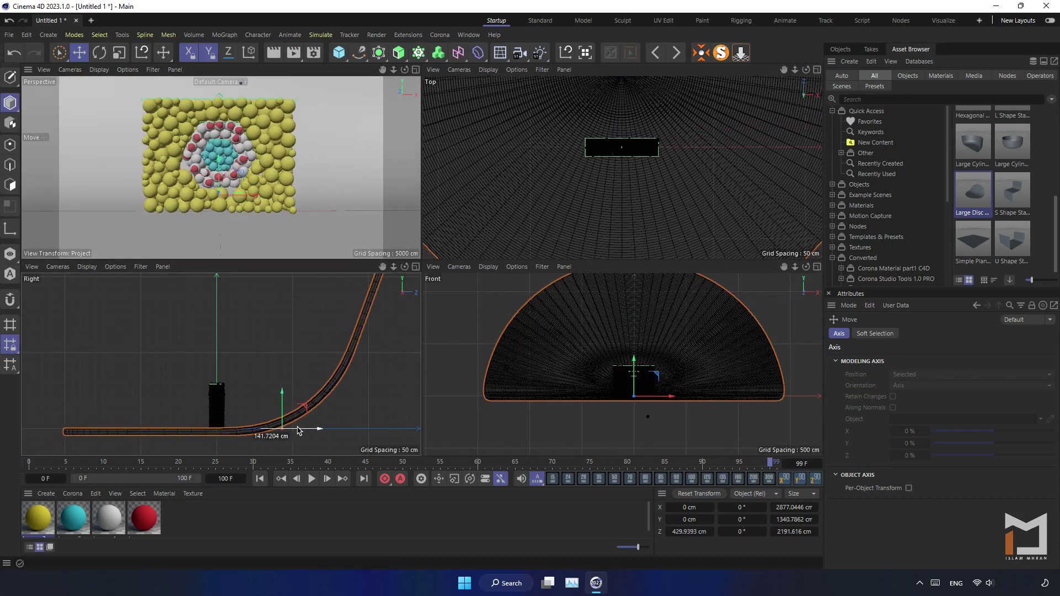
# Step: Create a dark grey Corona legacy material (S 0%, V 19%) and apply it to the Large Disc Stage
pyautogui.click(415, 70)
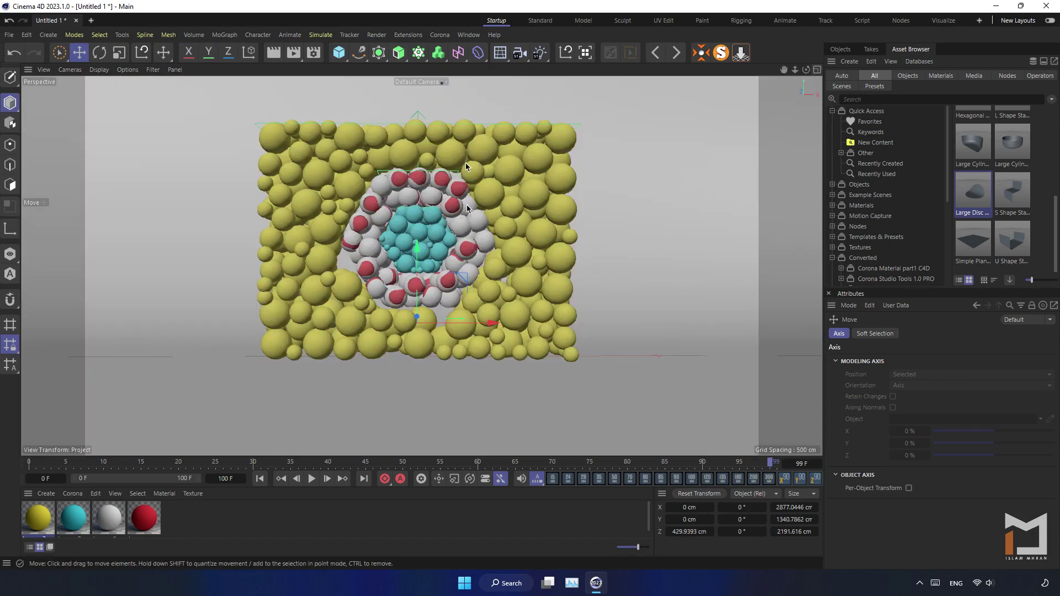
pyautogui.click(73, 493)
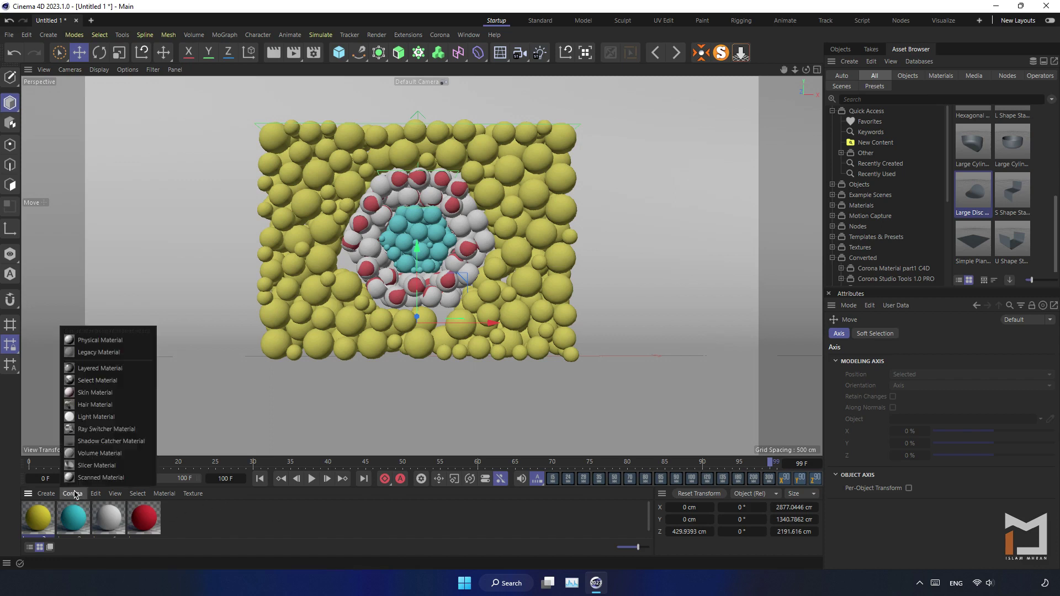
pyautogui.click(89, 366)
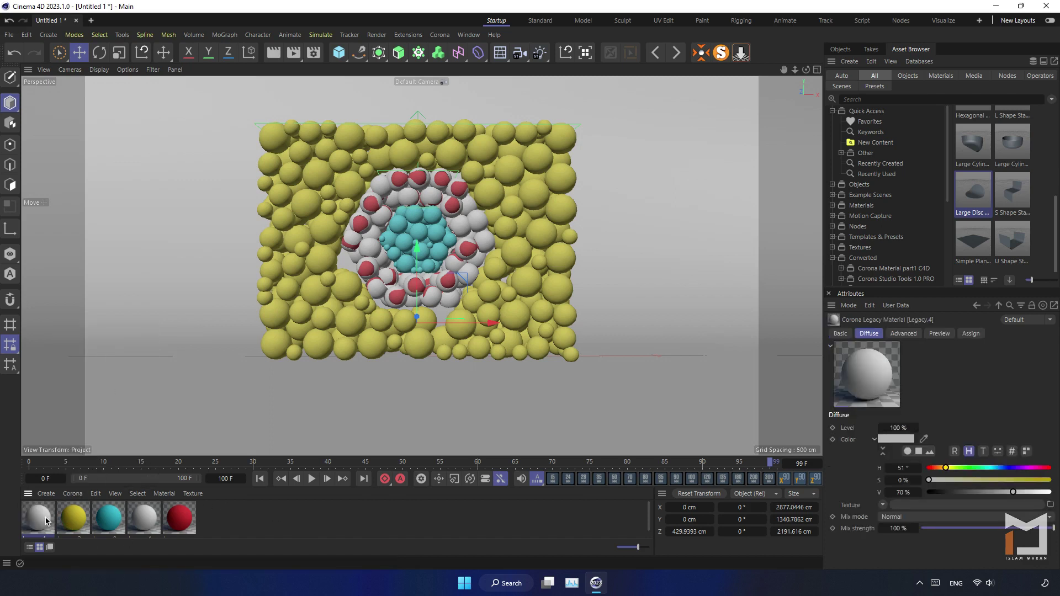
pyautogui.click(947, 495)
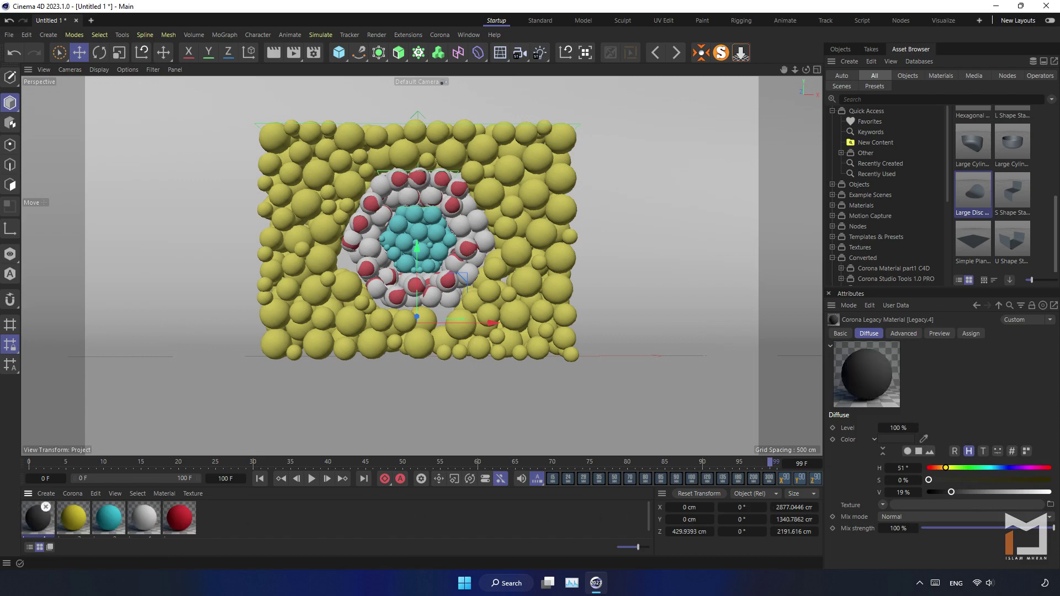
pyautogui.moveTo(216, 393); pyautogui.dragTo(216, 393)
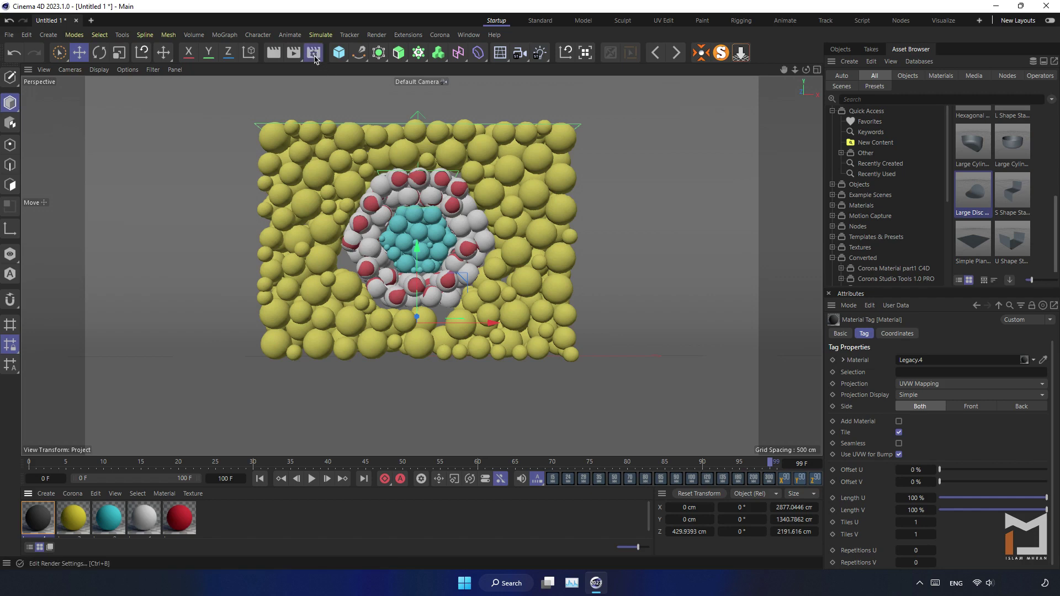
# Step: Switch the renderer to Corona with the HDTV 1080 24 output preset
pyautogui.click(381, 77)
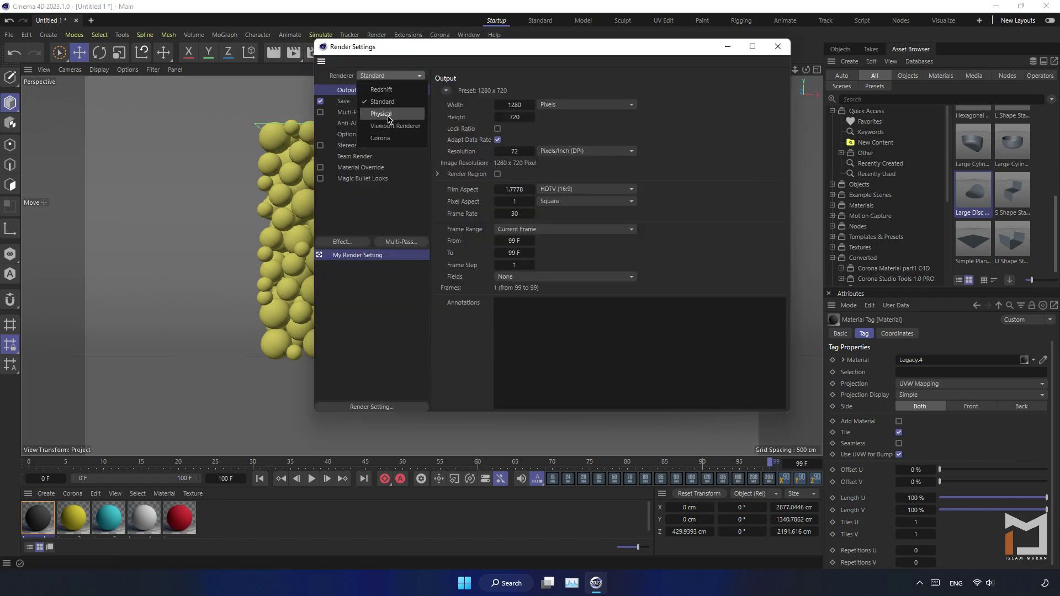
pyautogui.click(389, 138)
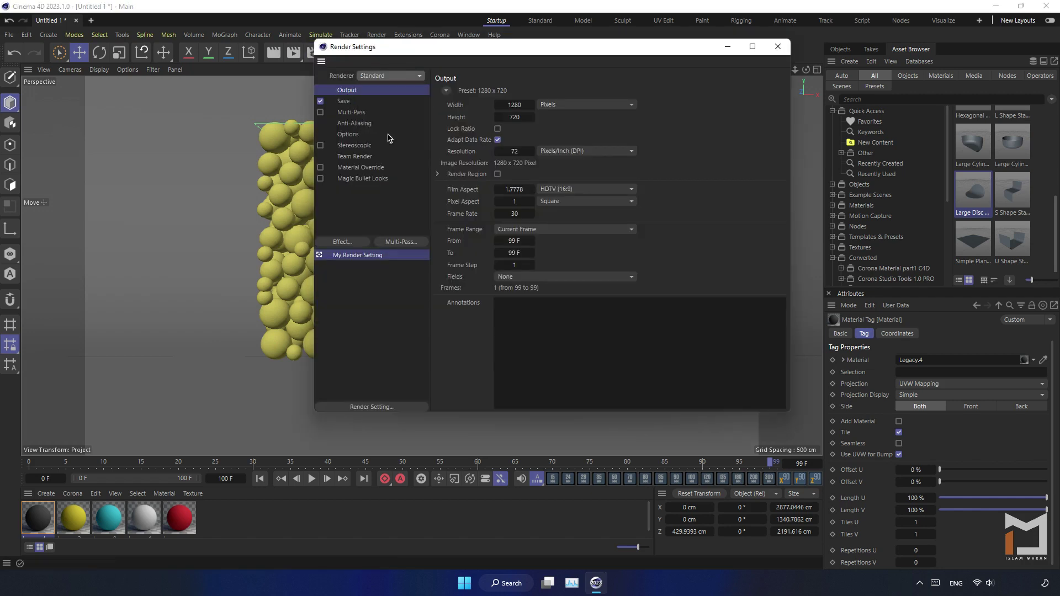
pyautogui.click(446, 90)
pyautogui.moveTo(469, 115)
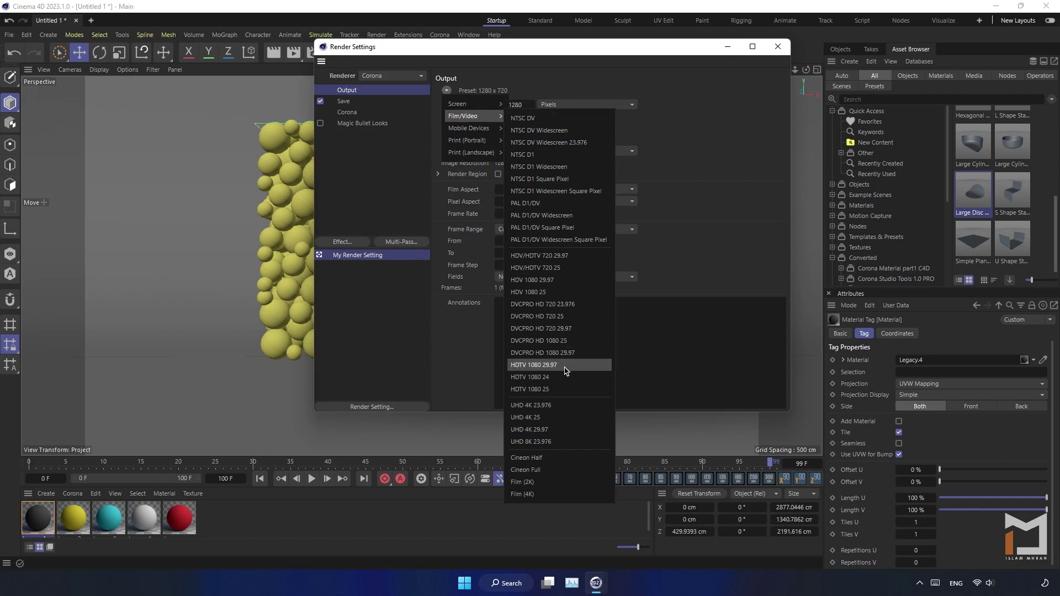
pyautogui.click(564, 377)
# Step: Set noise level limit 2, Corona high quality denoising and a Tent image filter
pyautogui.click(363, 113)
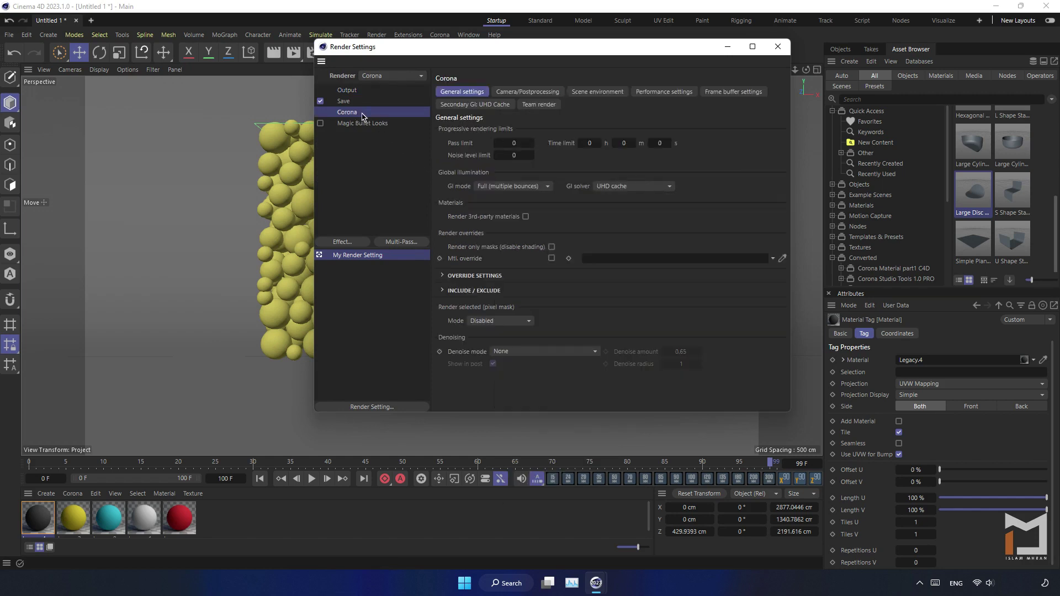
pyautogui.write('2')
pyautogui.press('Return')
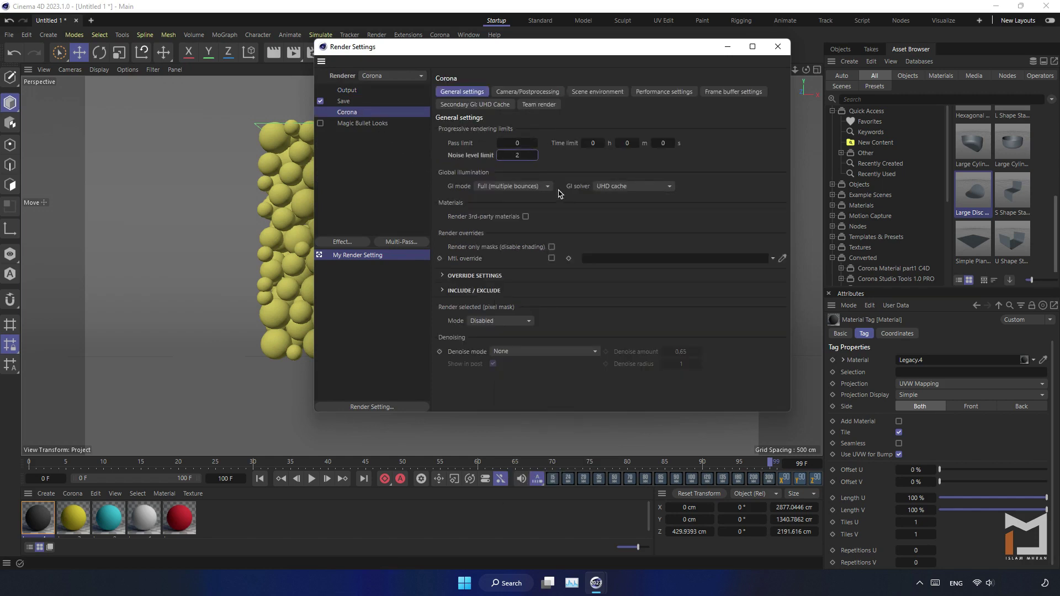
pyautogui.click(557, 351)
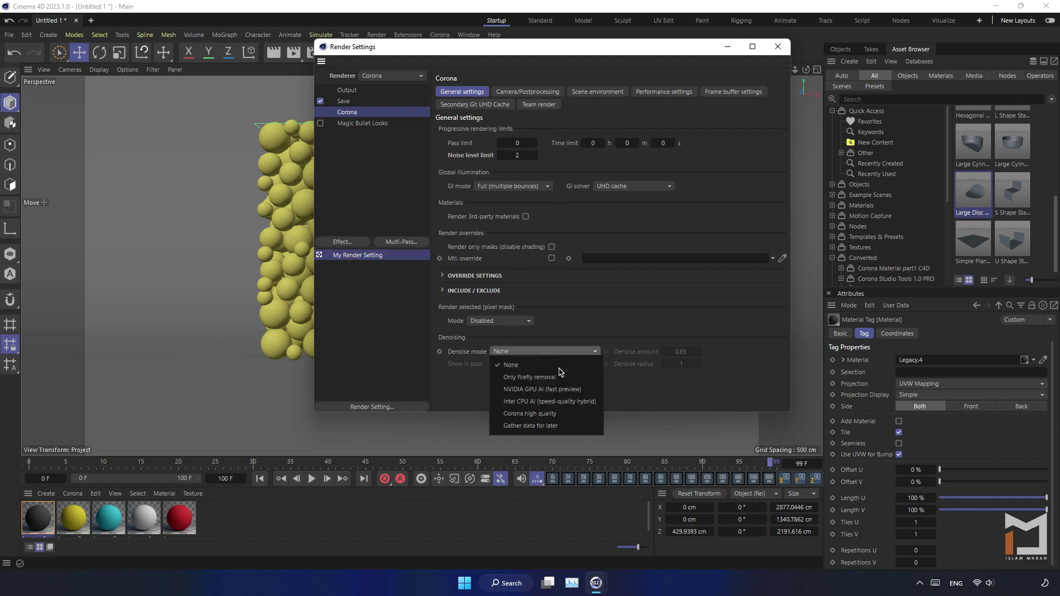
pyautogui.click(560, 412)
pyautogui.click(731, 93)
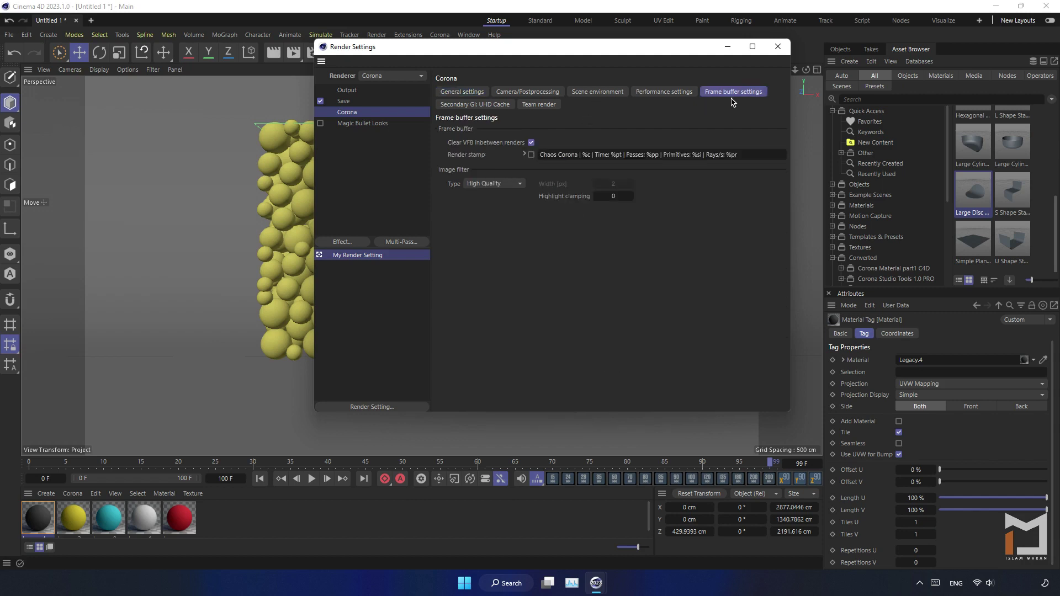
pyautogui.click(521, 182)
pyautogui.click(513, 221)
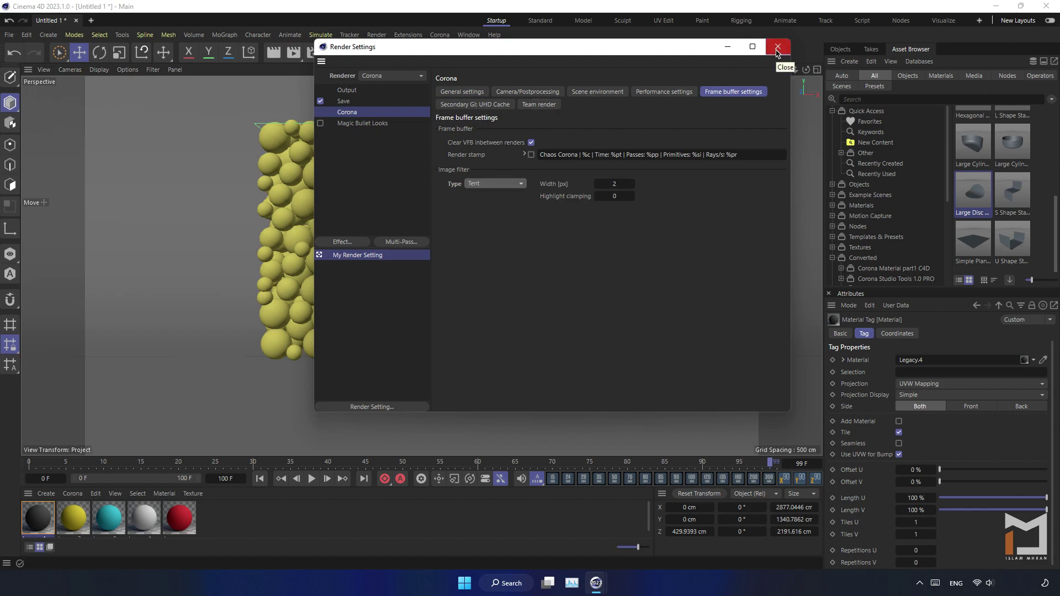
pyautogui.moveTo(679, 53); pyautogui.dragTo(662, 64)
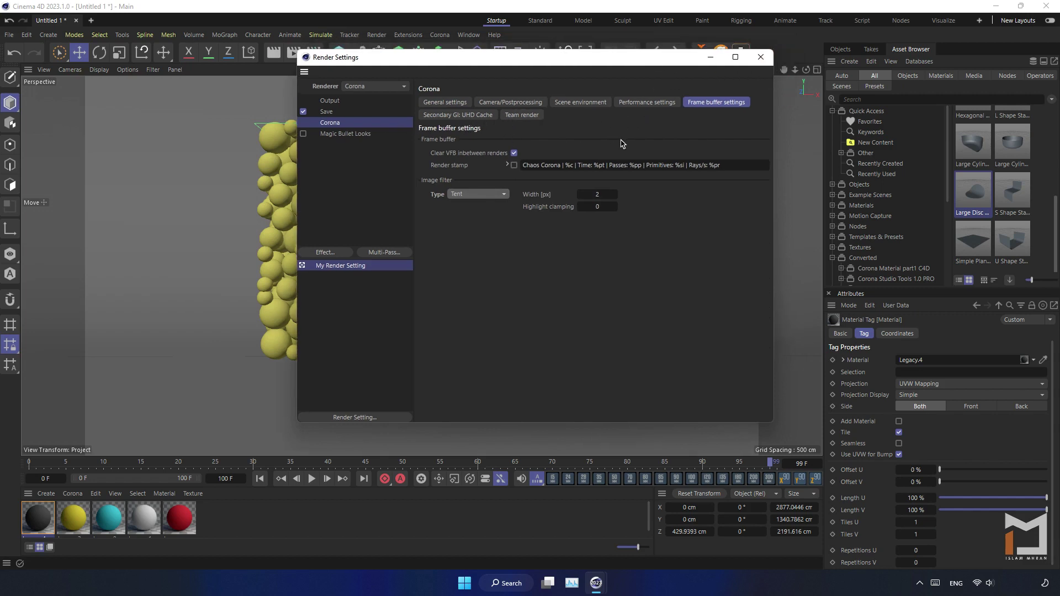
pyautogui.click(445, 102)
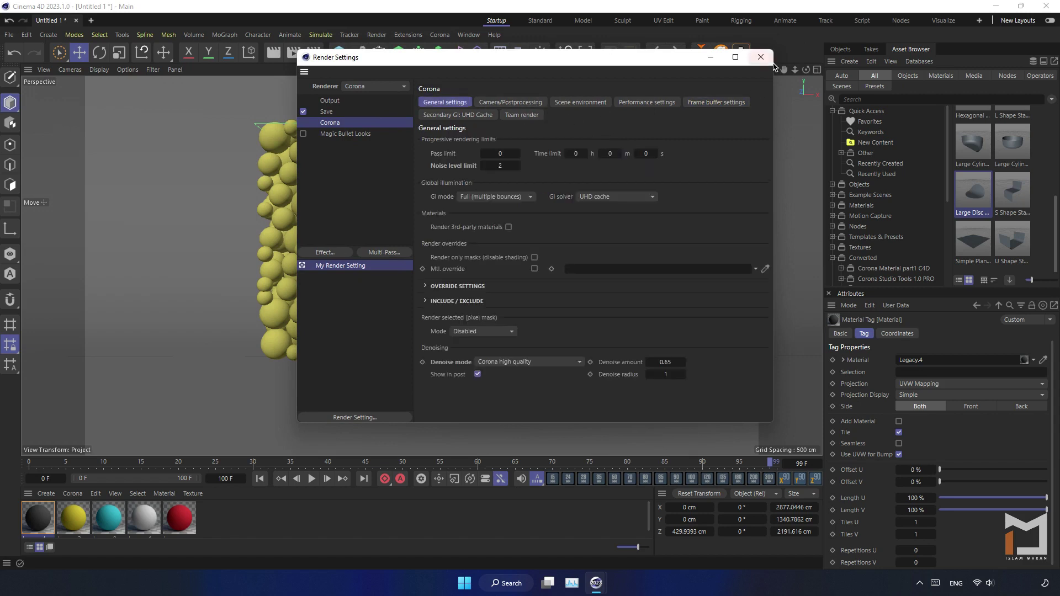
pyautogui.click(761, 57)
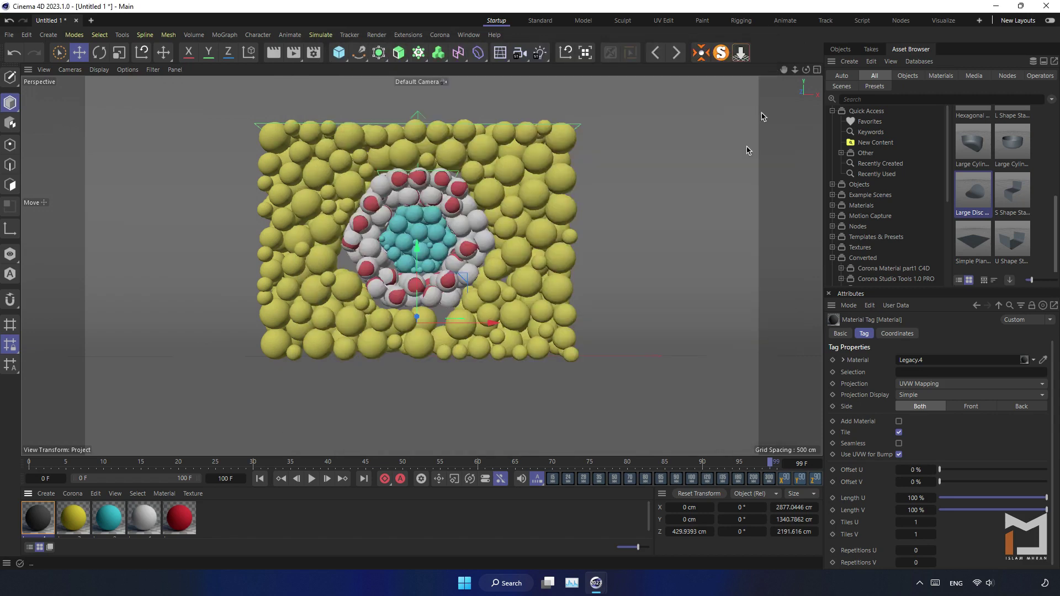
# Step: From the Corona Material Library's Plastics, add Acrylic Opaque Autumn Maple and Acrylic Opaque Black
pyautogui.click(841, 49)
pyautogui.click(419, 37)
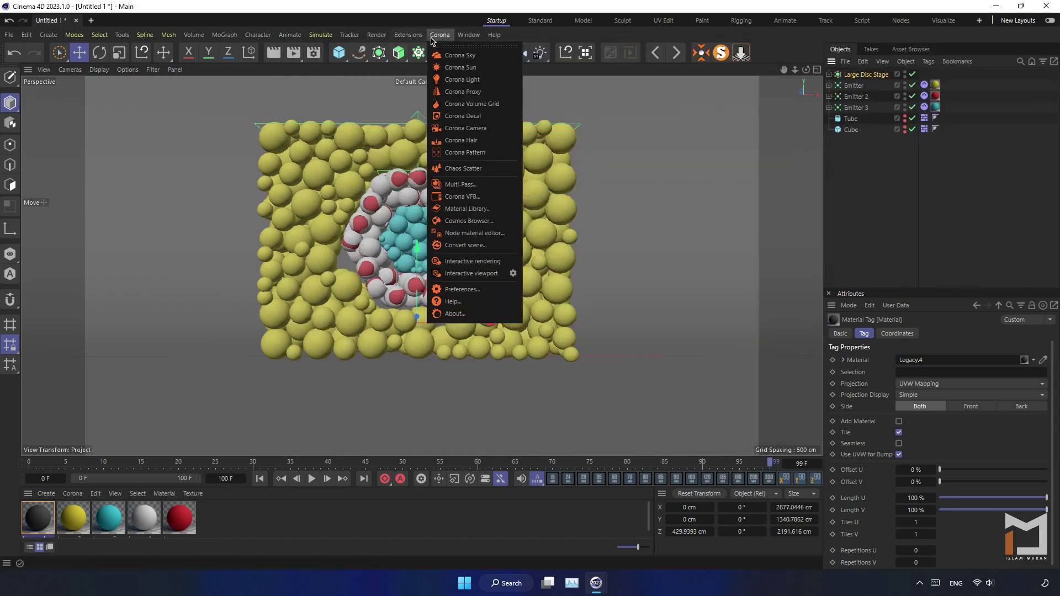
pyautogui.click(488, 206)
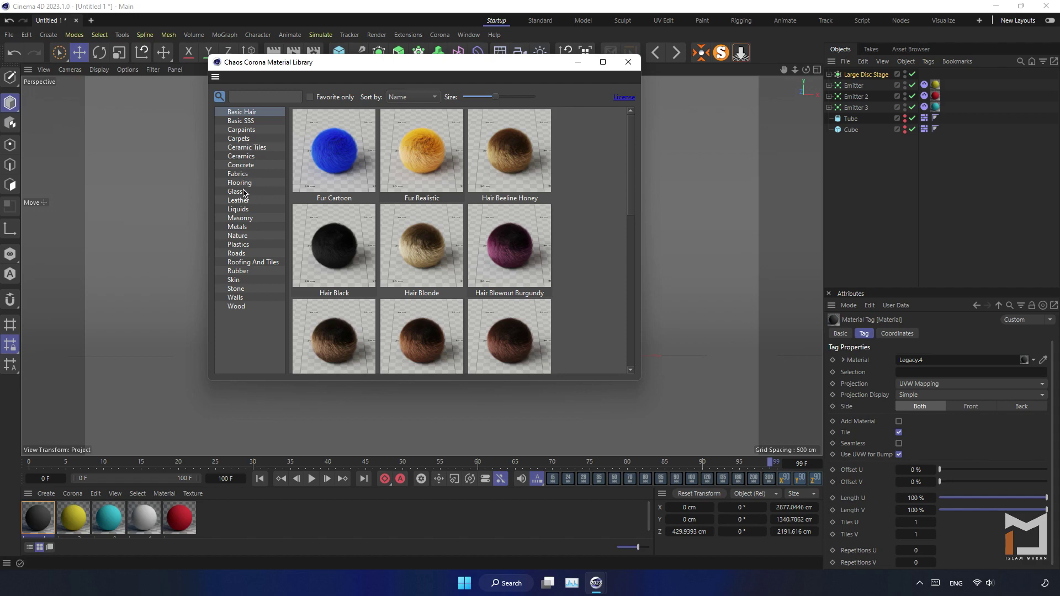
pyautogui.click(244, 247)
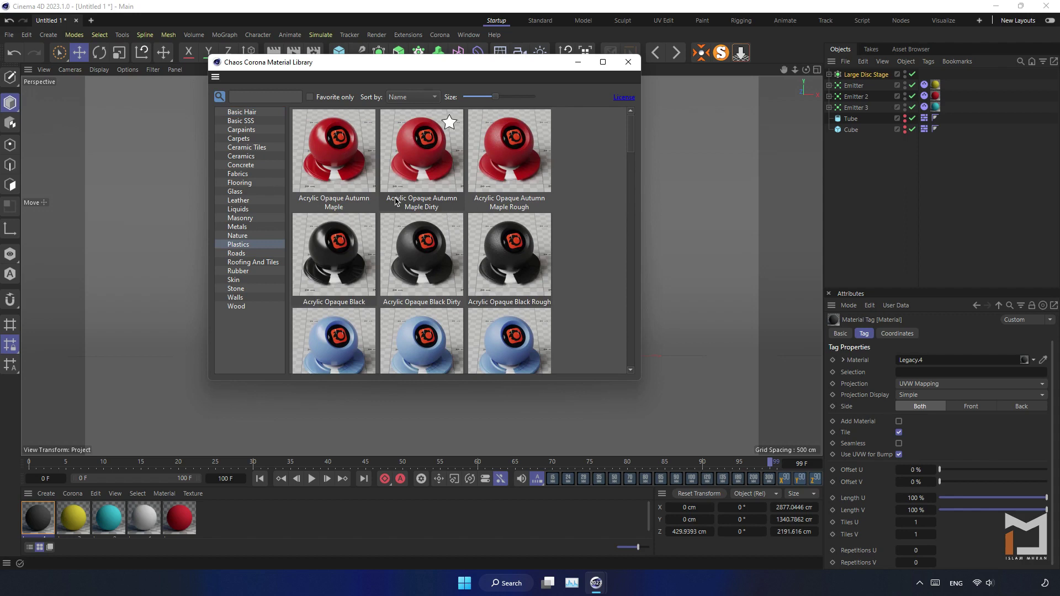
pyautogui.doubleClick(338, 151)
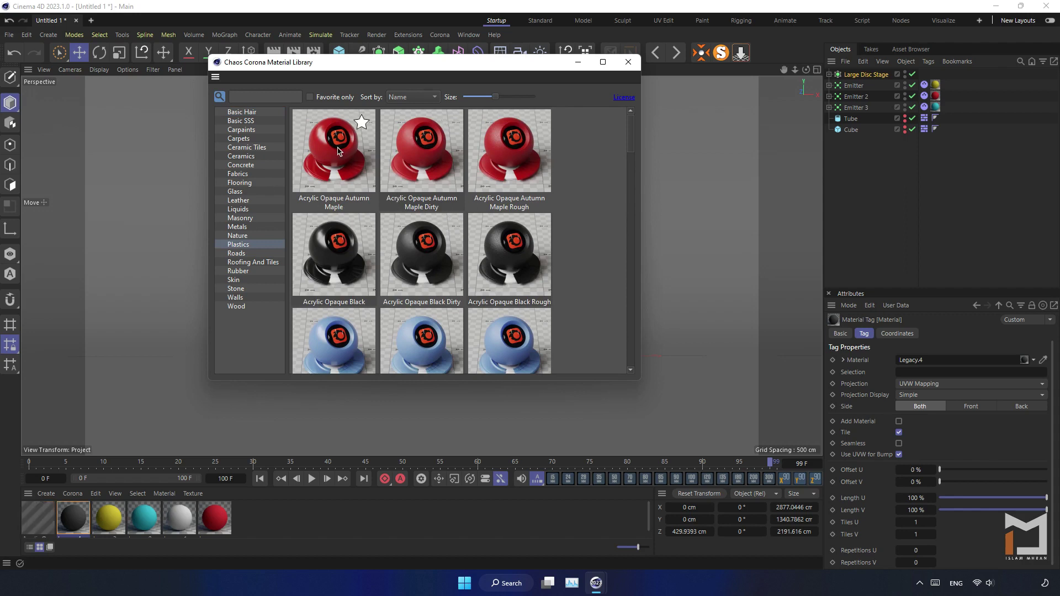
pyautogui.doubleClick(336, 259)
# Step: Add Acrylic Opaque White and Acrylic Opaque Olive Green to the scene
pyautogui.scroll(-2, 364, 297)
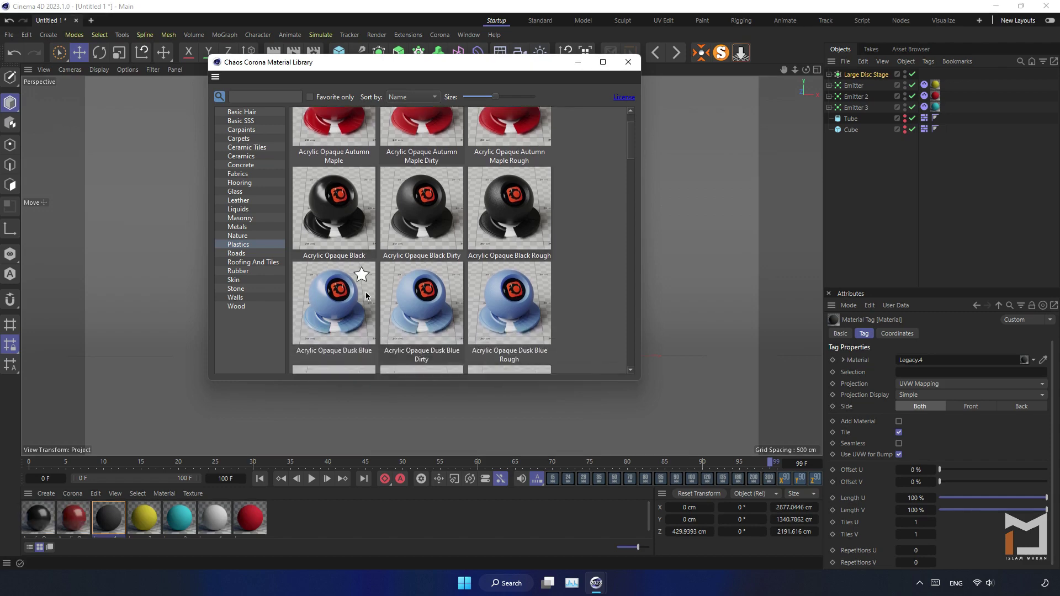
pyautogui.scroll(-2, 366, 292)
pyautogui.scroll(-2, 367, 288)
pyautogui.scroll(-1, 370, 283)
pyautogui.scroll(-2, 370, 283)
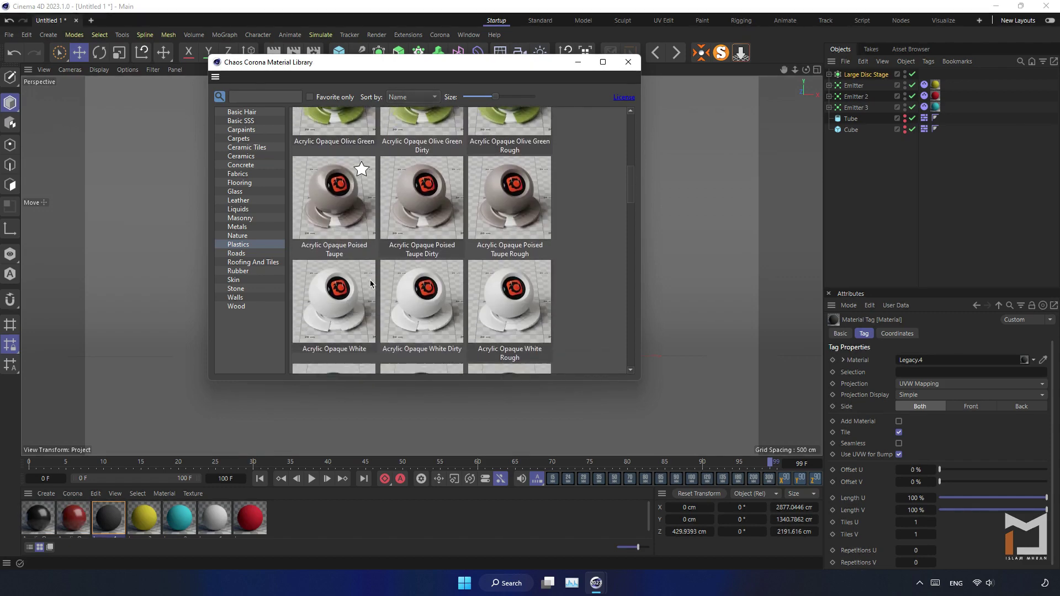
pyautogui.scroll(-2, 370, 283)
pyautogui.doubleClick(334, 206)
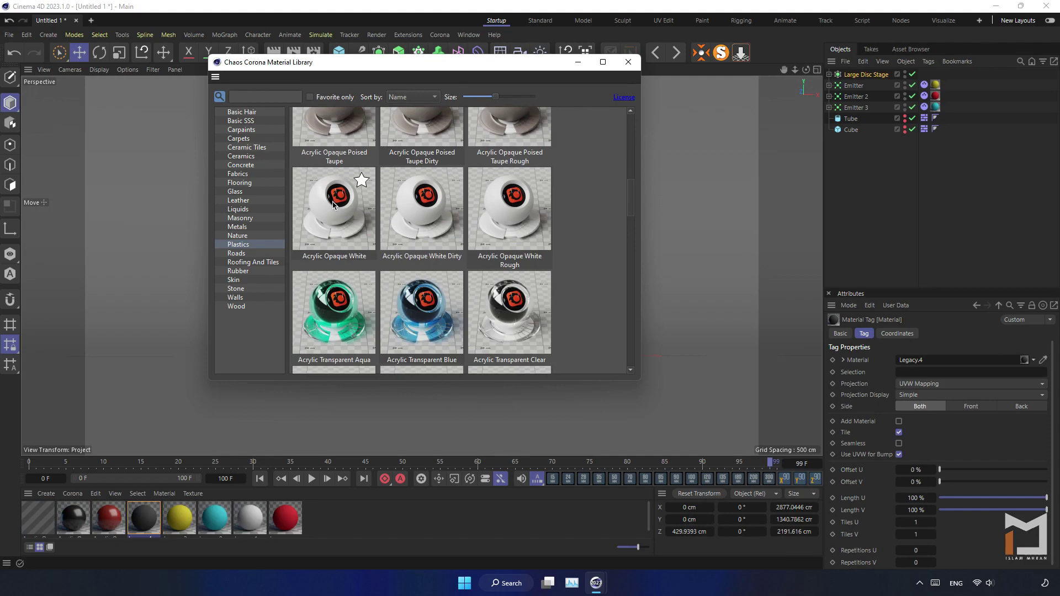
pyautogui.scroll(-3, 363, 249)
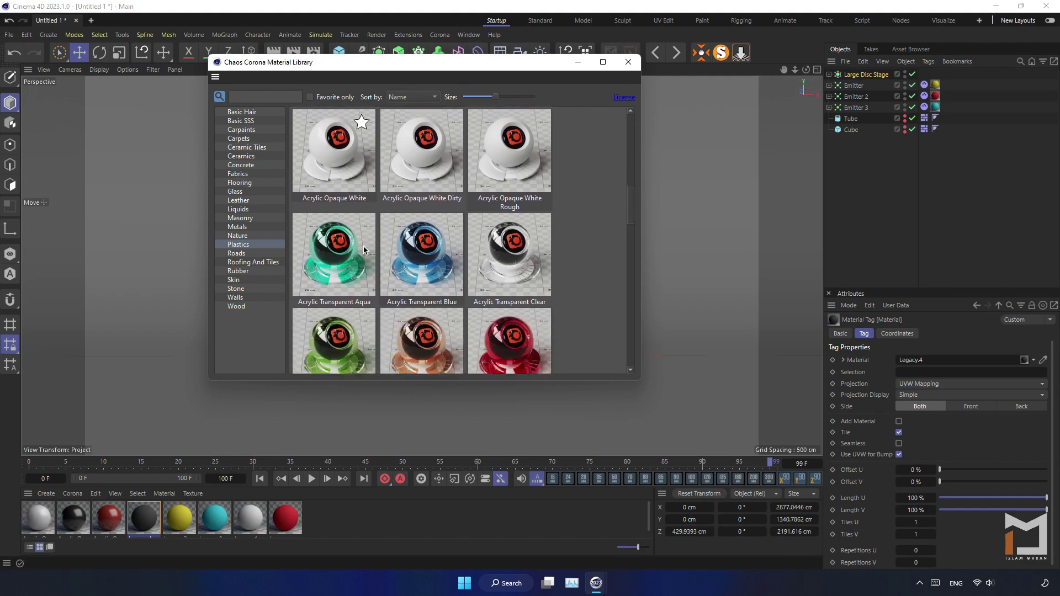
pyautogui.moveTo(630, 213); pyautogui.dragTo(633, 336)
pyautogui.moveTo(648, 282); pyautogui.dragTo(640, 160)
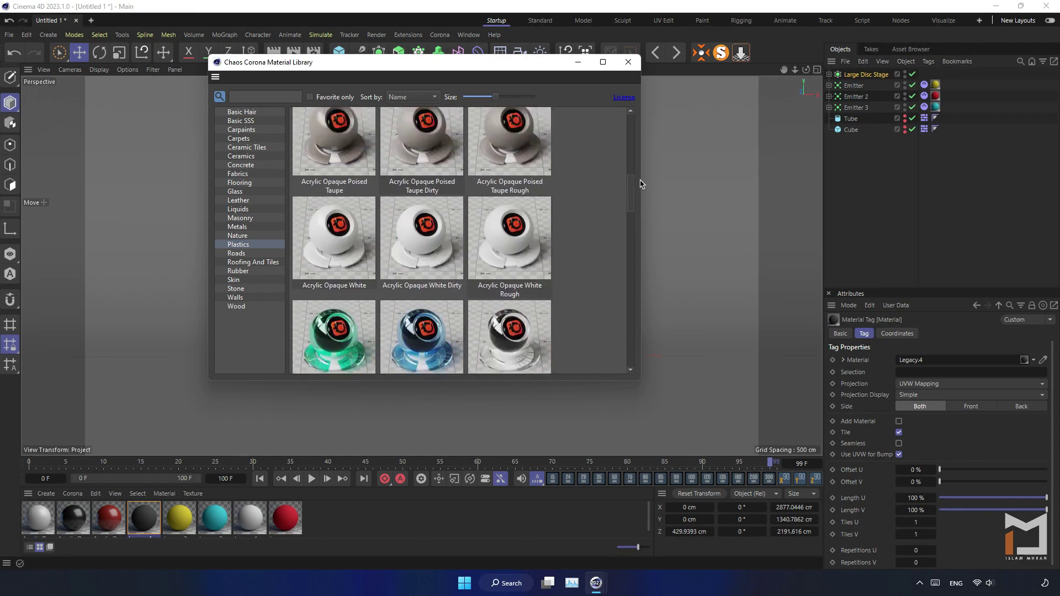
pyautogui.doubleClick(328, 265)
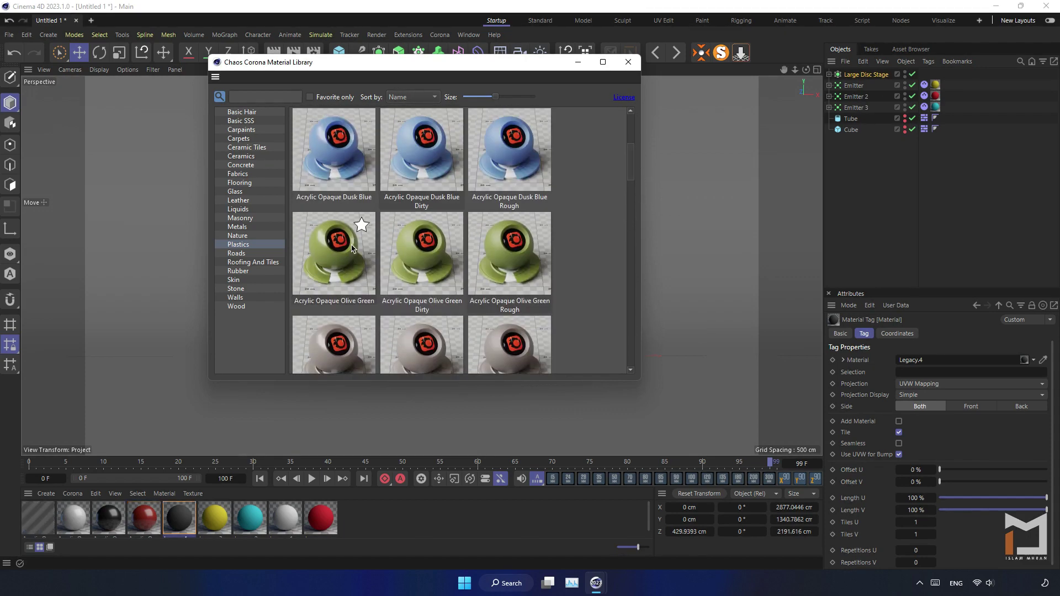
pyautogui.click(628, 62)
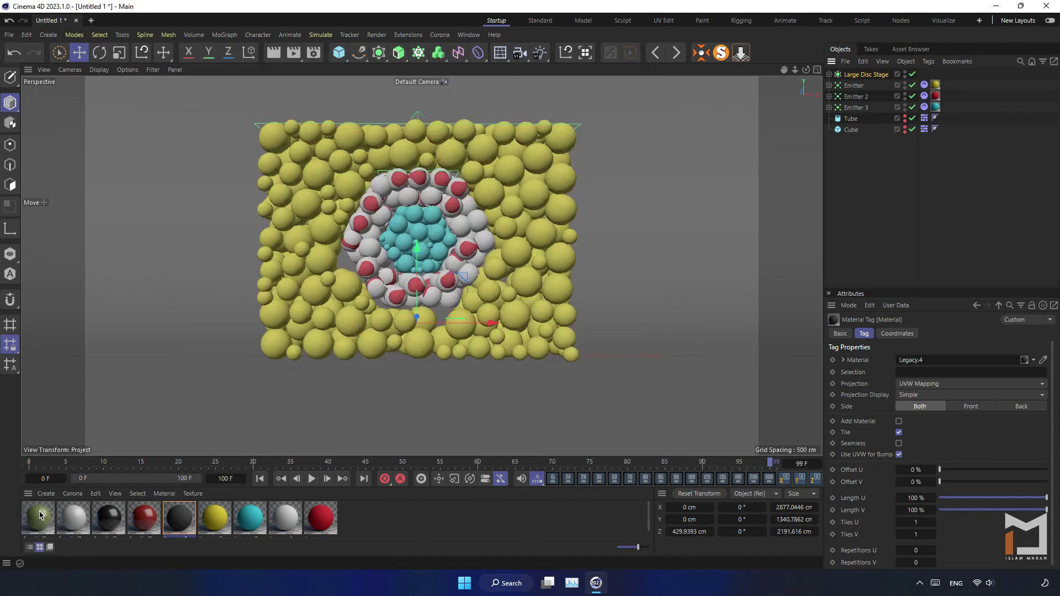
# Step: Shift the olive green material's diffuse colour to a vivid yellow at V 85%
pyautogui.doubleClick(40, 515)
pyautogui.click(188, 308)
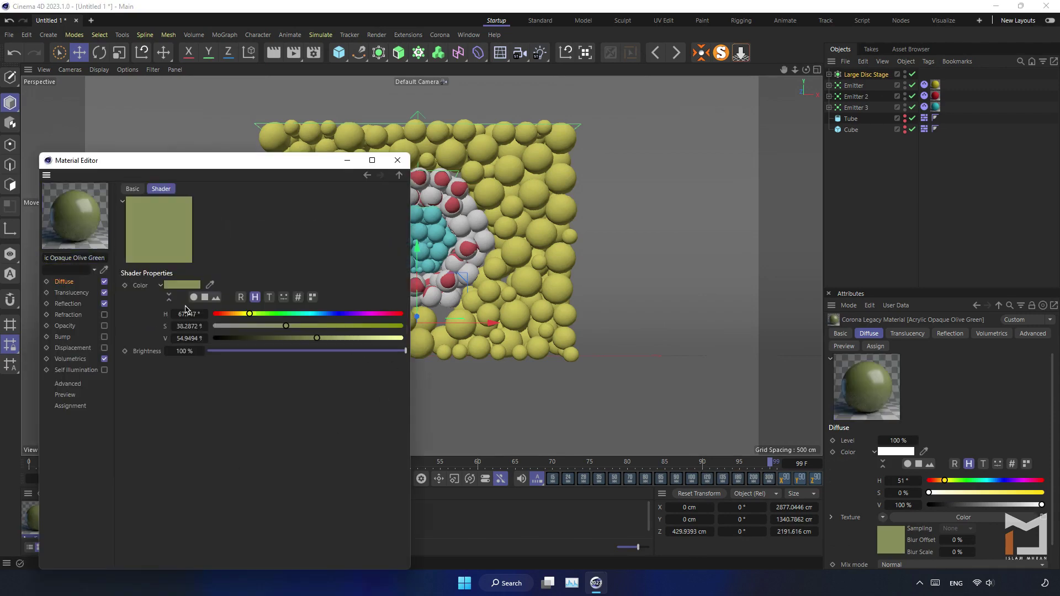
pyautogui.click(243, 314)
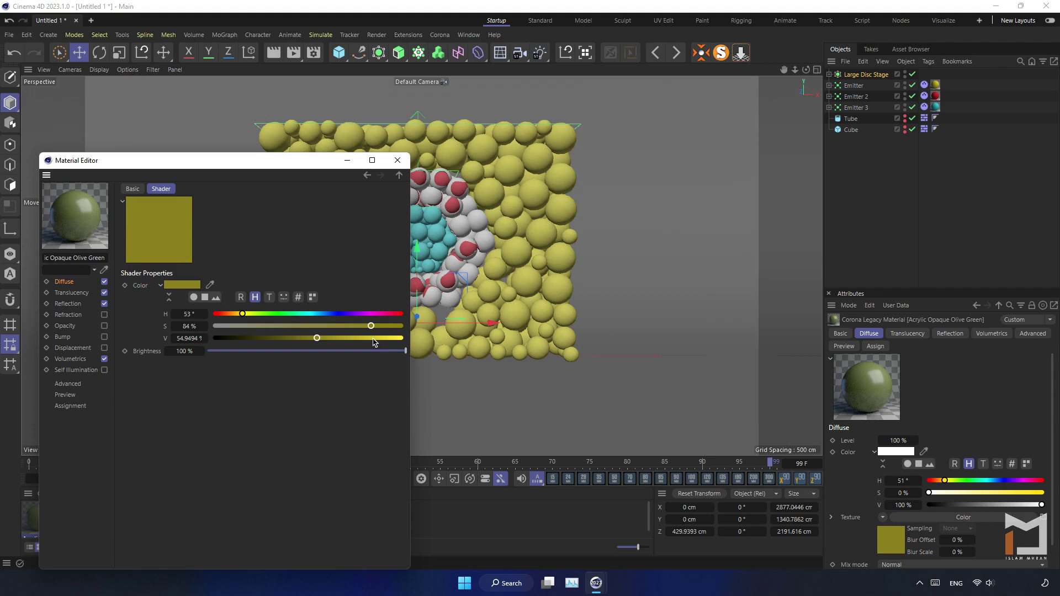
pyautogui.click(373, 339)
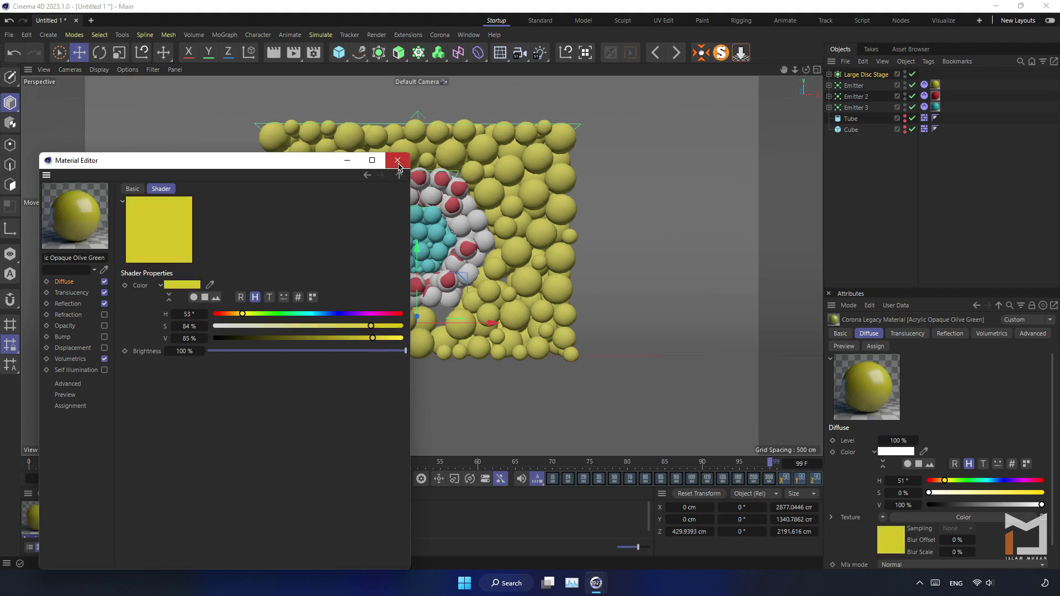
pyautogui.click(397, 161)
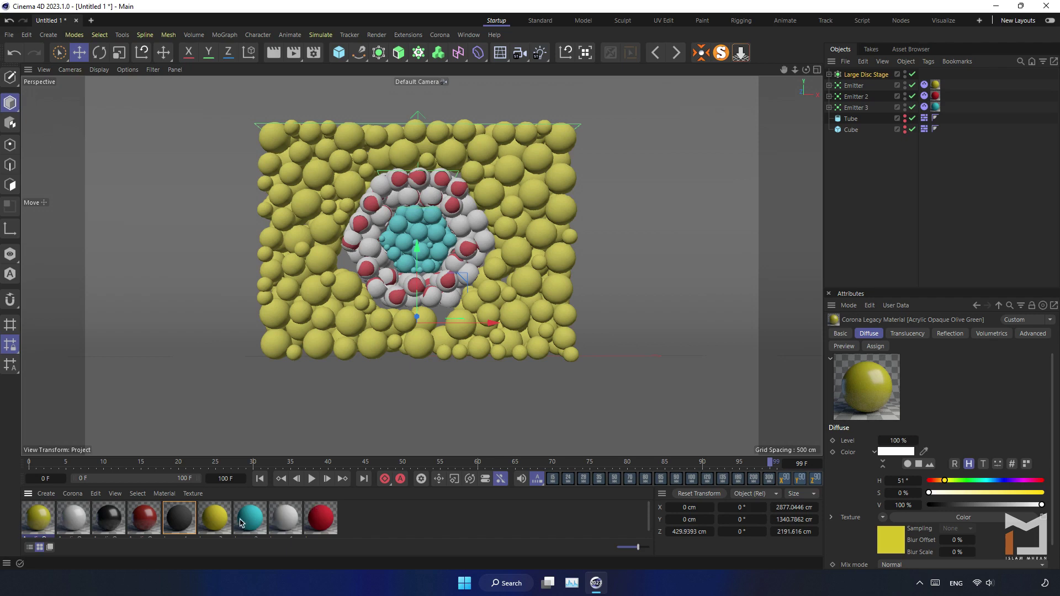
# Step: Delete the unused materials from the Material Manager
pyautogui.moveTo(290, 522)
pyautogui.mouseDown()
pyautogui.moveTo(224, 516)
pyautogui.moveTo(243, 518)
pyautogui.mouseUp()
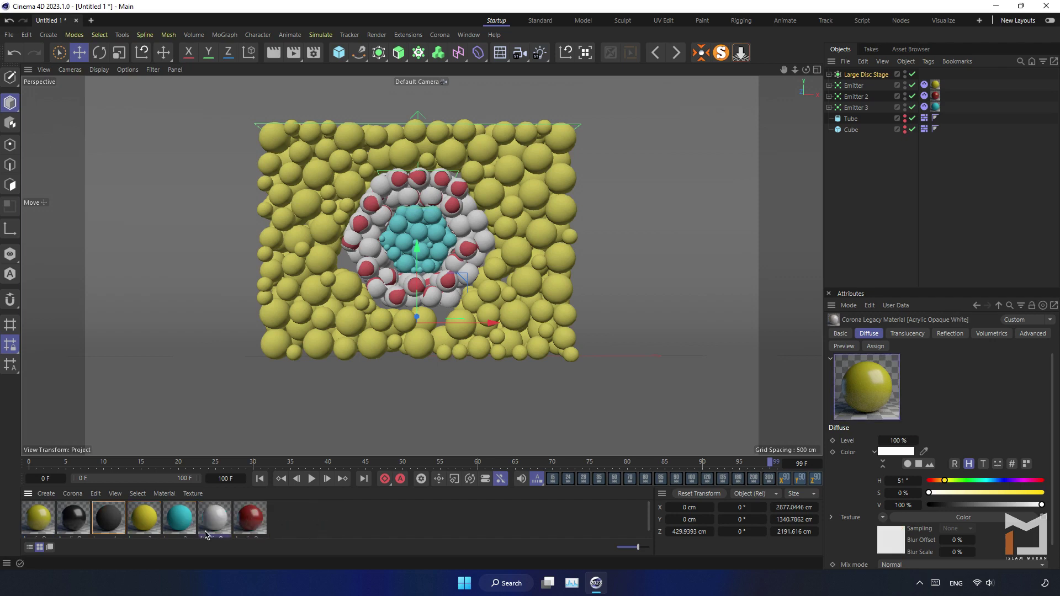
pyautogui.click(140, 515)
pyautogui.moveTo(140, 518)
pyautogui.mouseDown()
pyautogui.moveTo(114, 526)
pyautogui.moveTo(140, 523)
pyautogui.mouseUp()
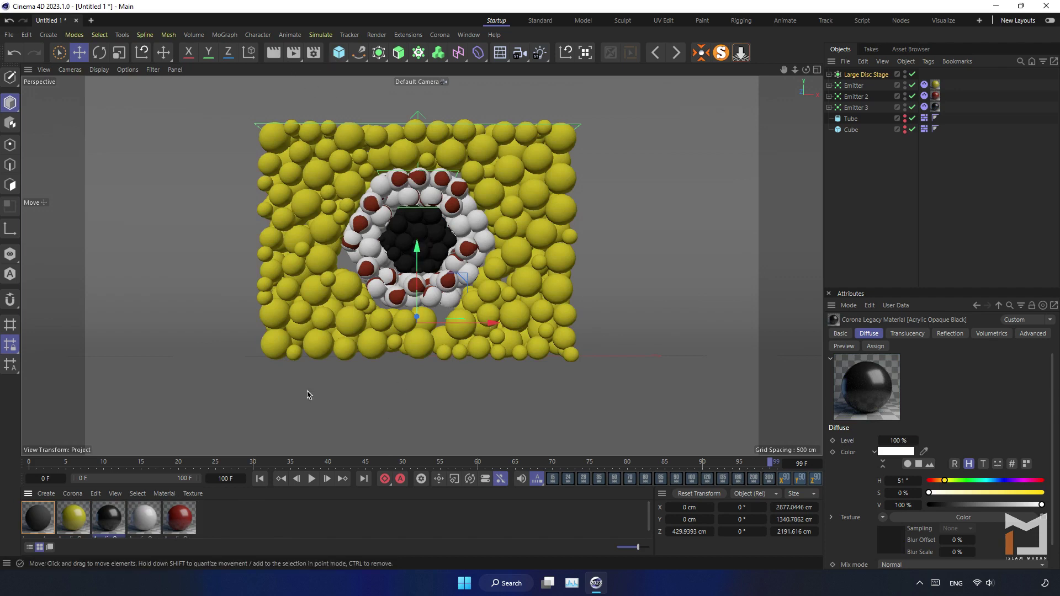
# Step: Create a new Corona Light material and add a Sky object to the scene
pyautogui.click(72, 494)
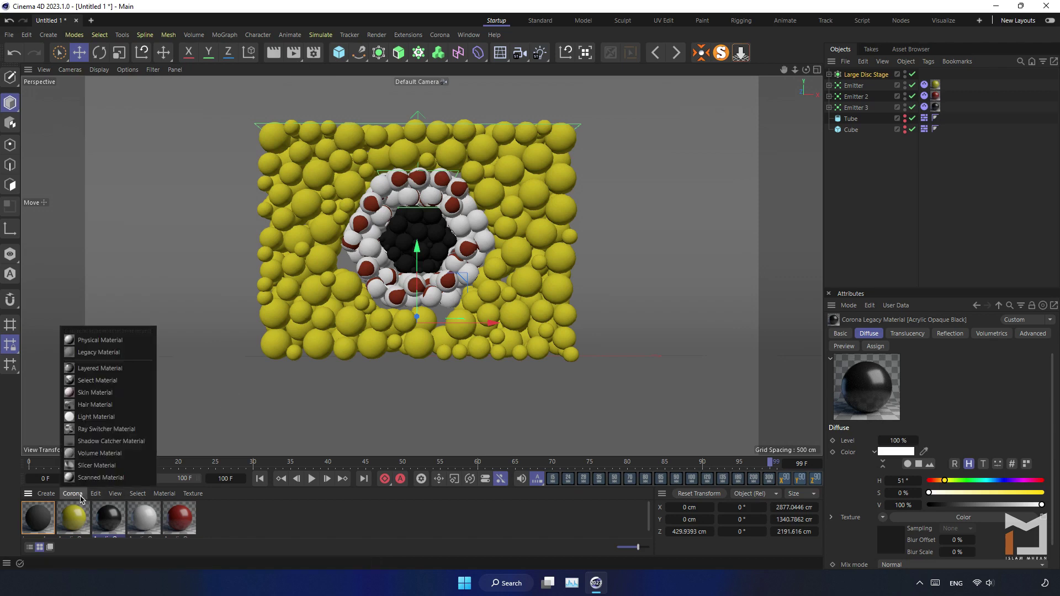
pyautogui.click(102, 419)
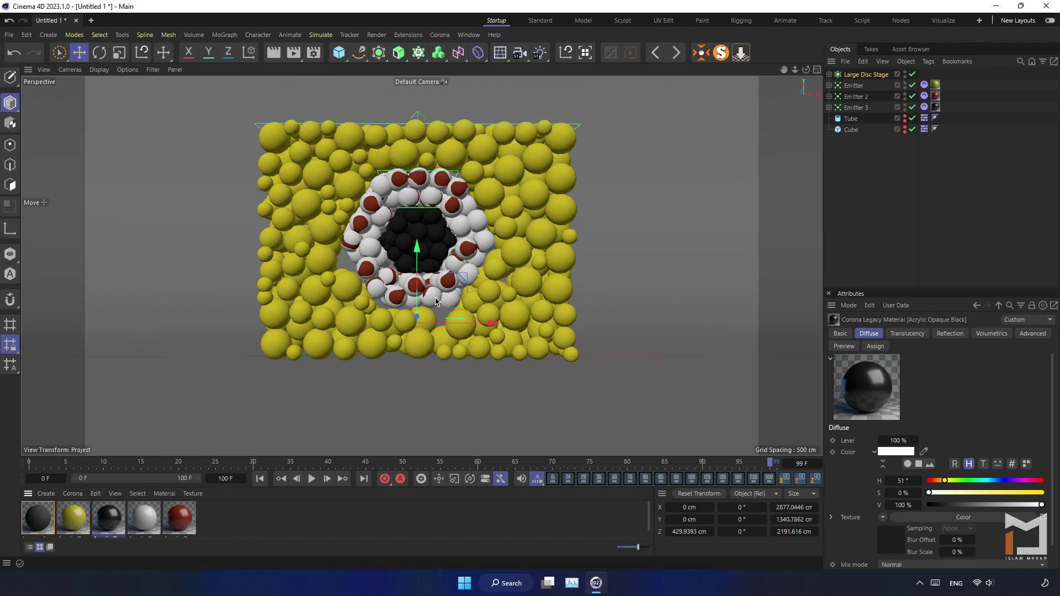
pyautogui.click(495, 55)
pyautogui.click(527, 89)
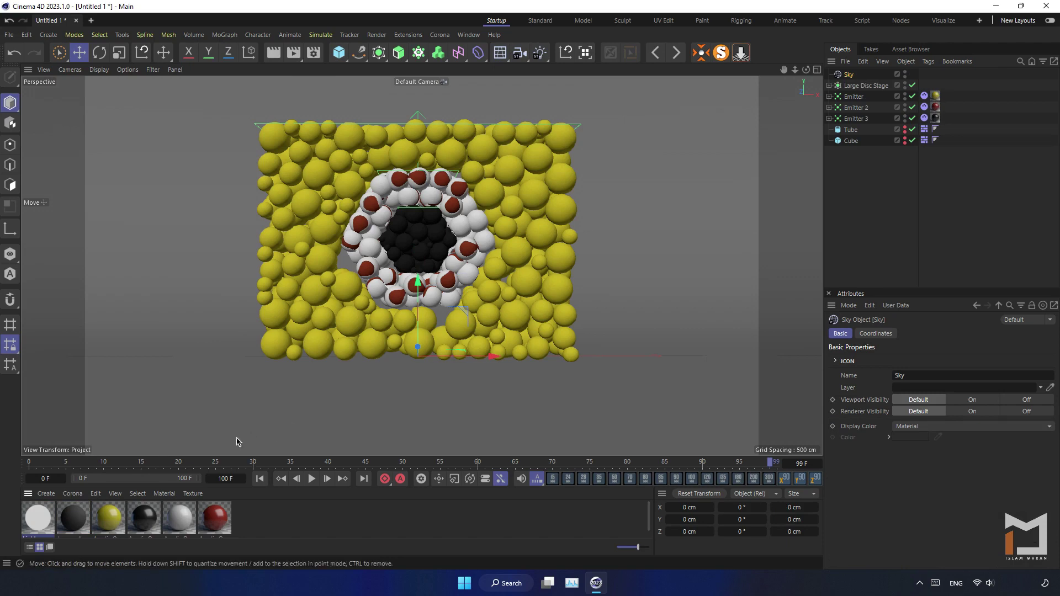
# Step: Give the light material The Best.hdr texture at intensity 3 and apply it to the Sky
pyautogui.doubleClick(43, 519)
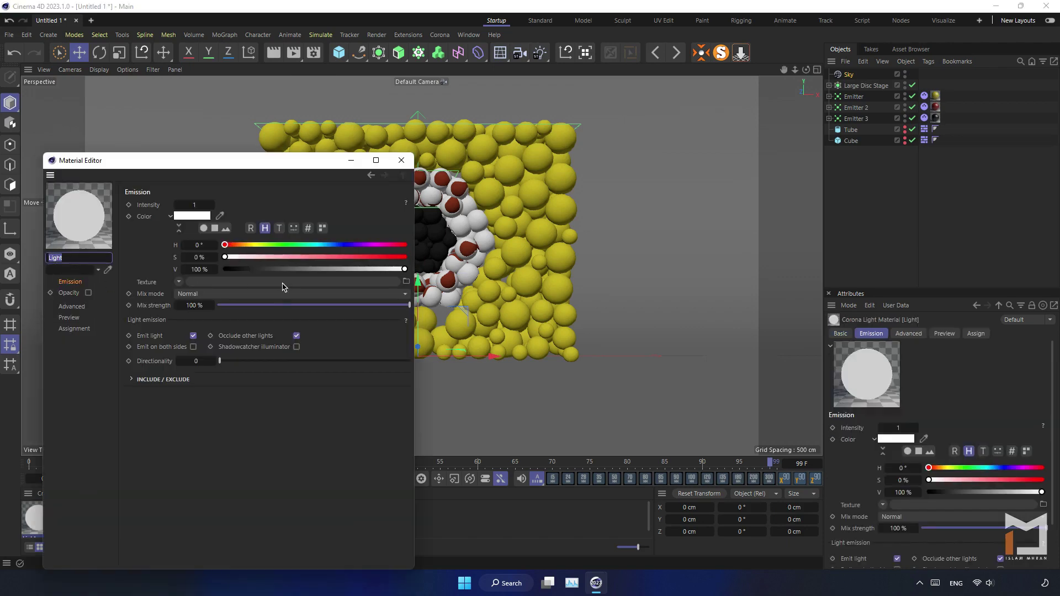
pyautogui.click(406, 281)
pyautogui.scroll(-10, 290, 326)
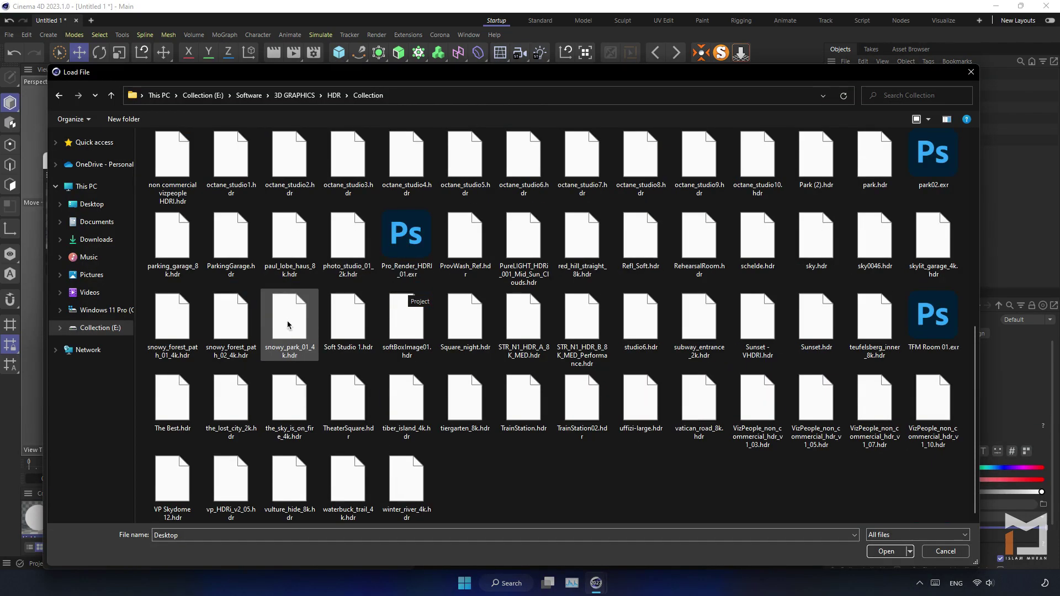
pyautogui.doubleClick(177, 403)
pyautogui.click(612, 342)
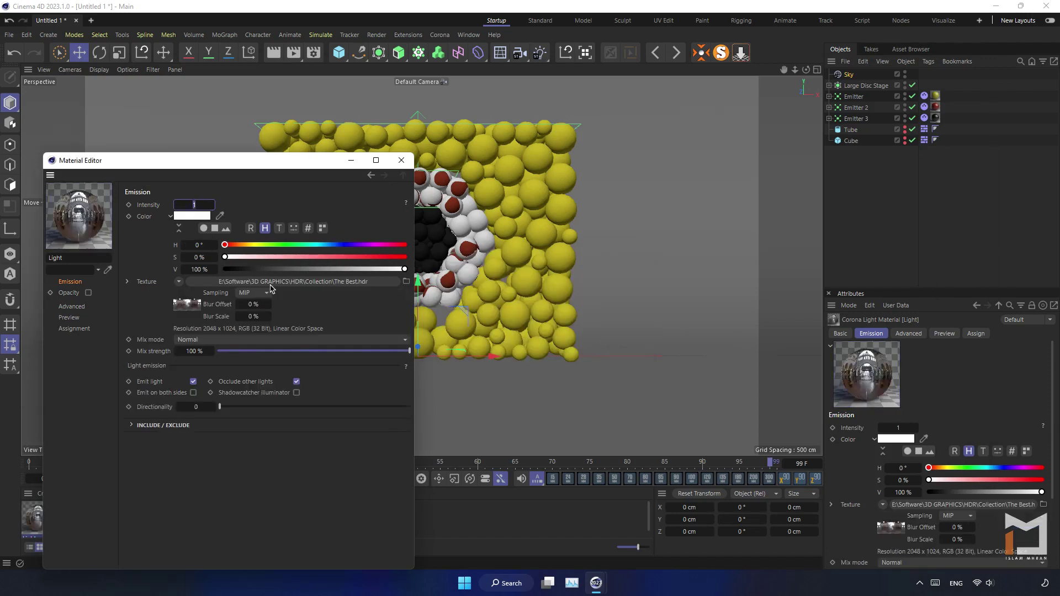
pyautogui.write('3')
pyautogui.press('Return')
pyautogui.click(401, 160)
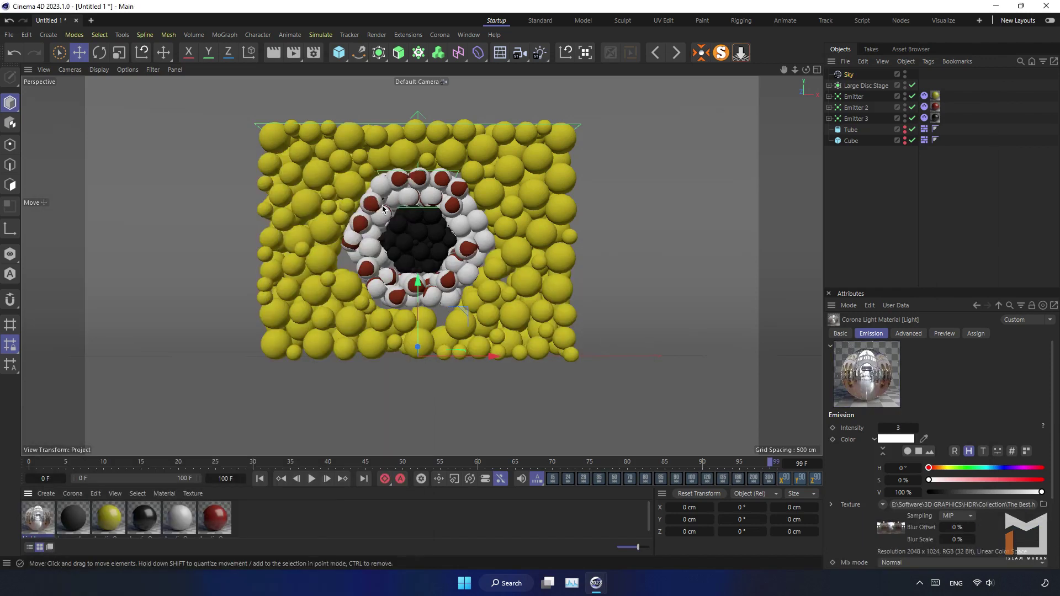
pyautogui.moveTo(43, 519); pyautogui.dragTo(849, 77)
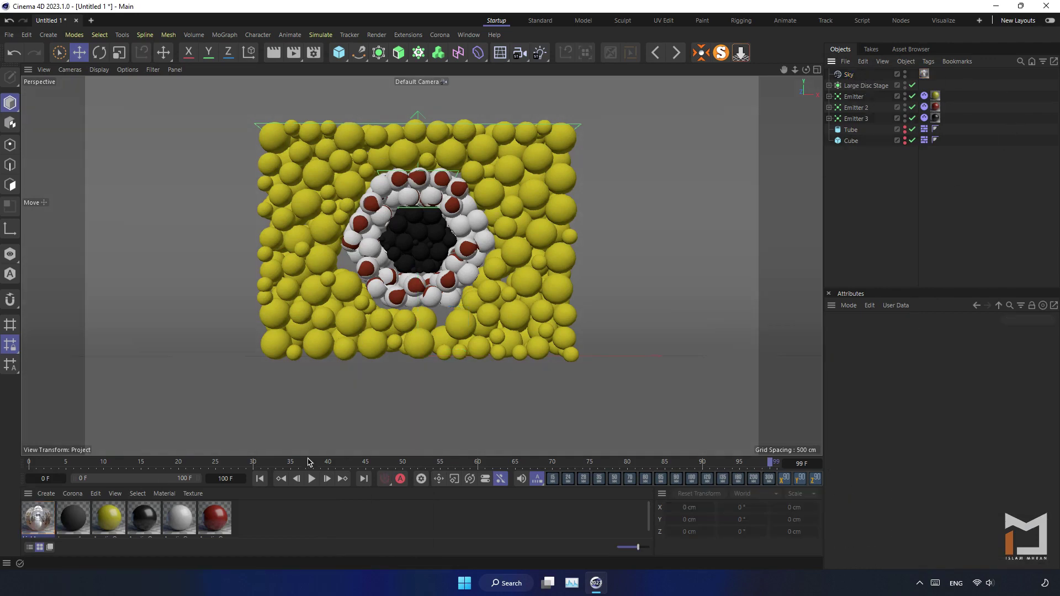
# Step: Change the black material's diffuse colour to blue: H 238°, S 74%, V 82%
pyautogui.doubleClick(146, 516)
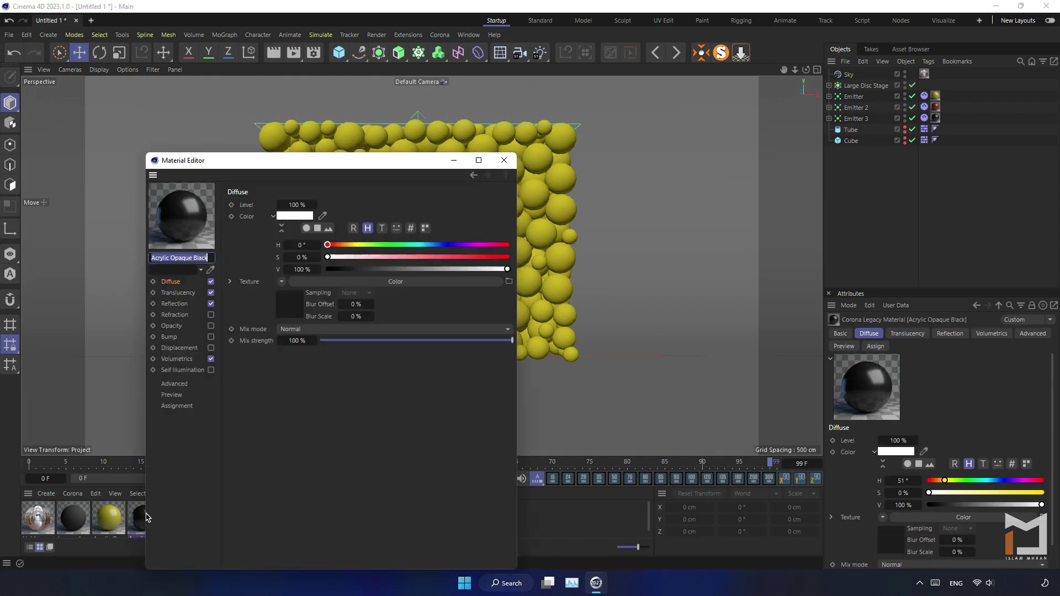
pyautogui.moveTo(409, 160); pyautogui.dragTo(637, 154)
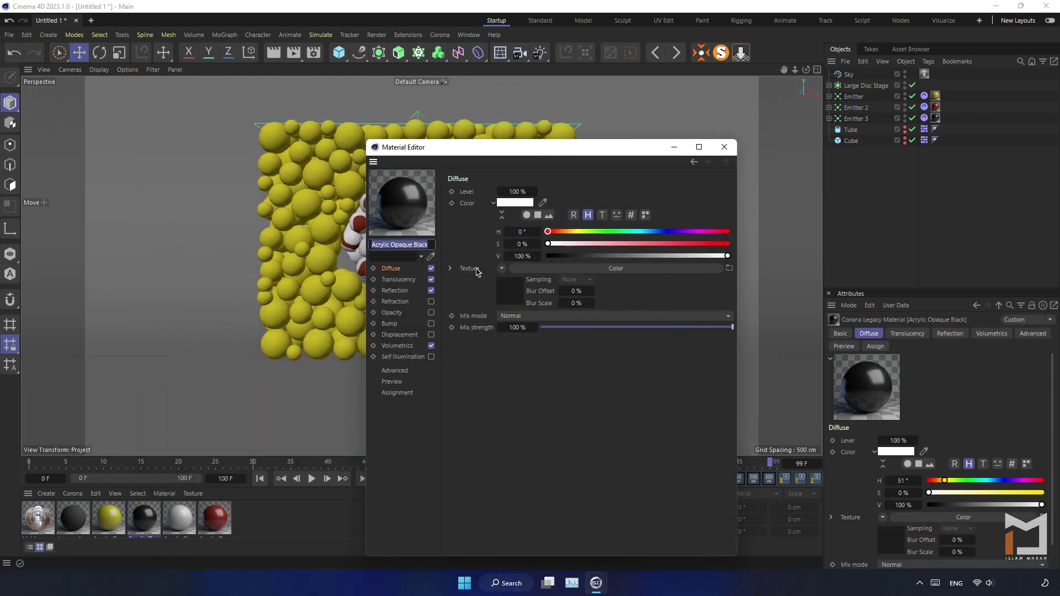
pyautogui.click(509, 290)
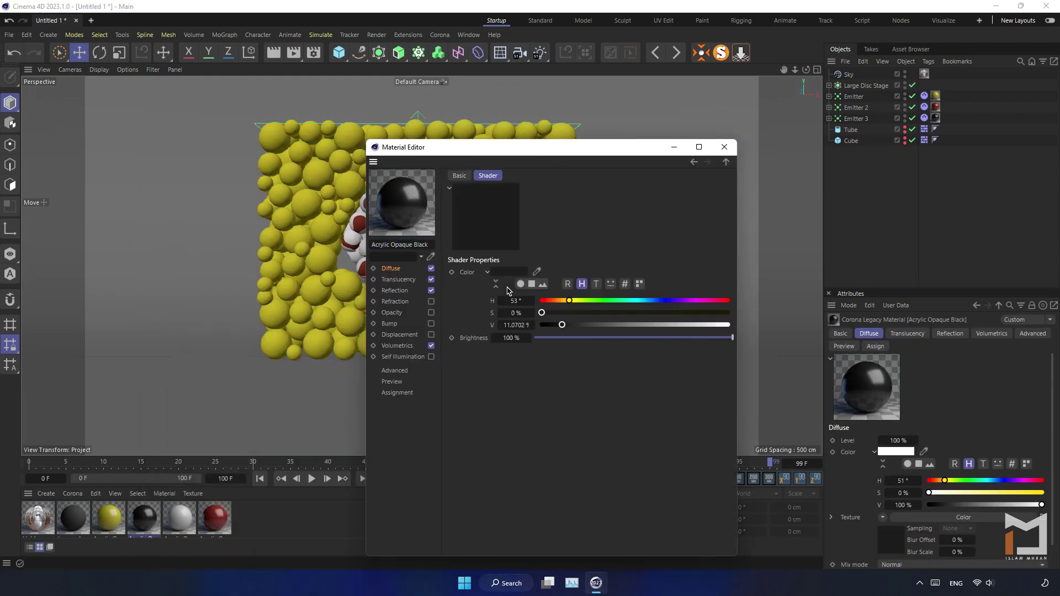
pyautogui.moveTo(541, 303); pyautogui.dragTo(686, 313)
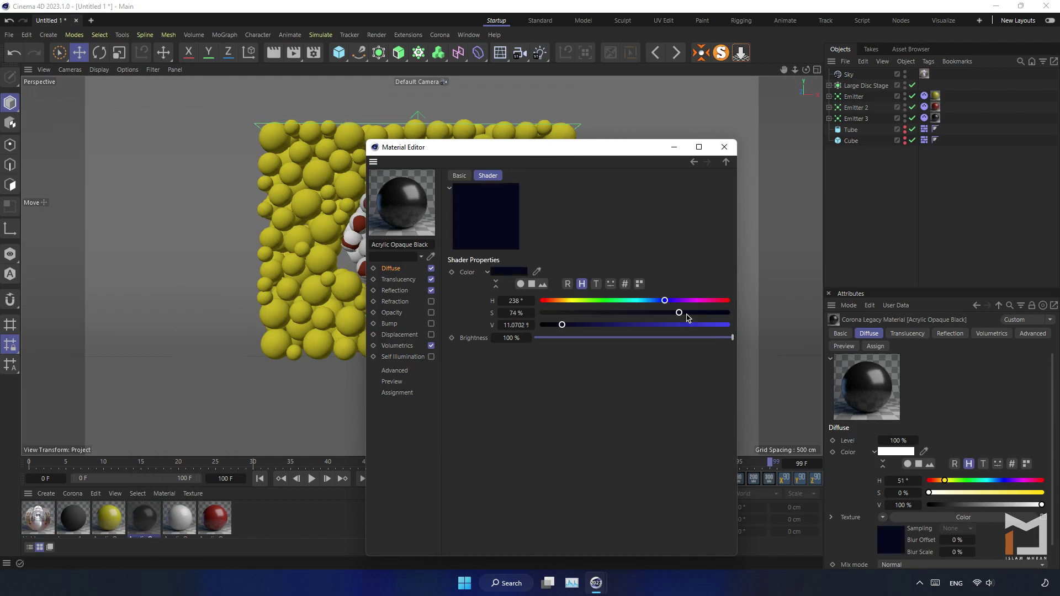
pyautogui.click(694, 325)
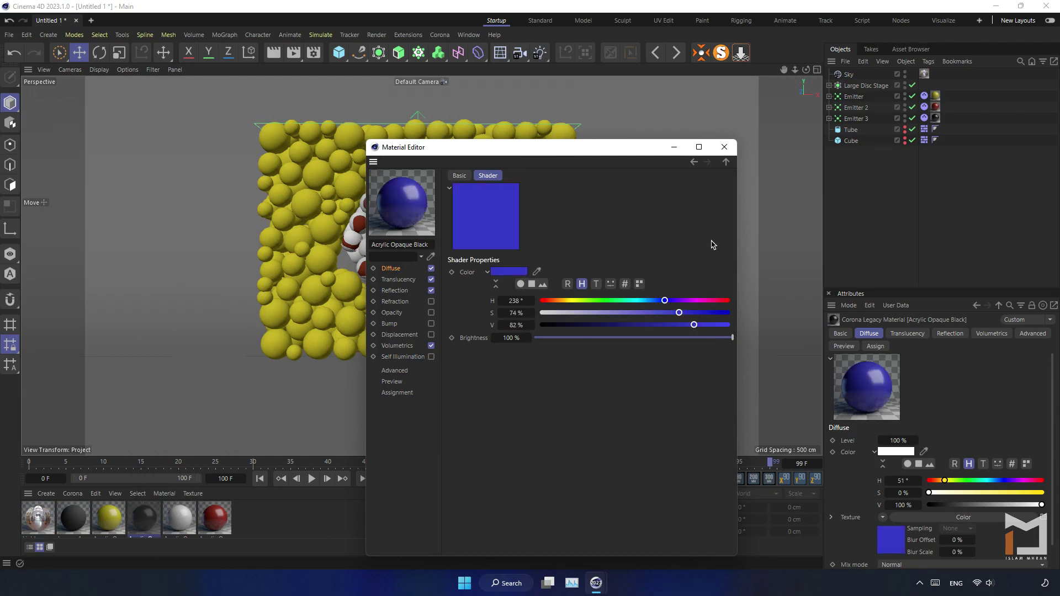
pyautogui.click(724, 146)
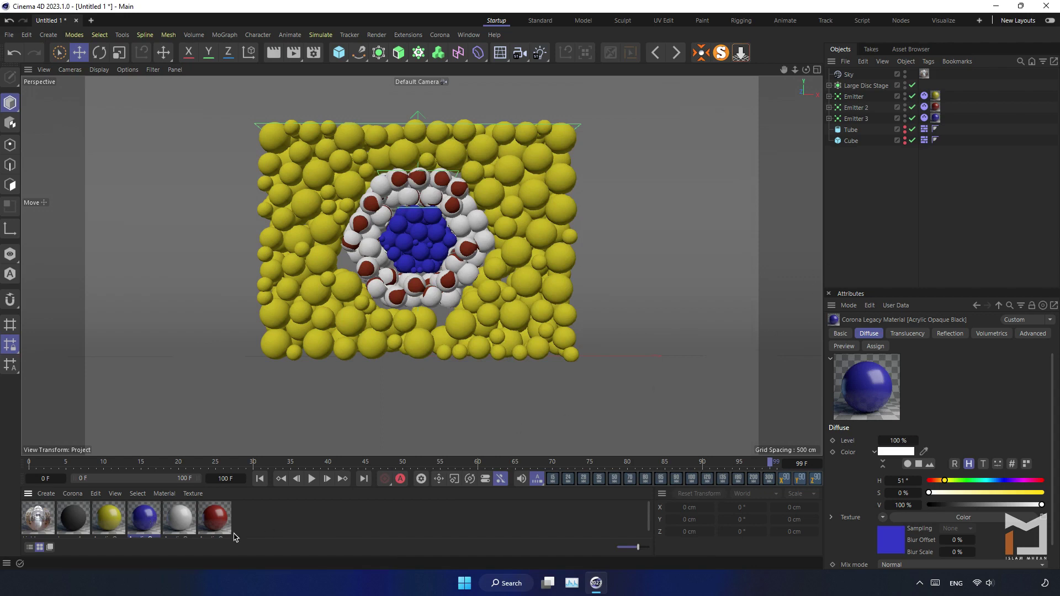
# Step: Inspect the emitters and delete the red material tag from Emitter 2
pyautogui.click(830, 108)
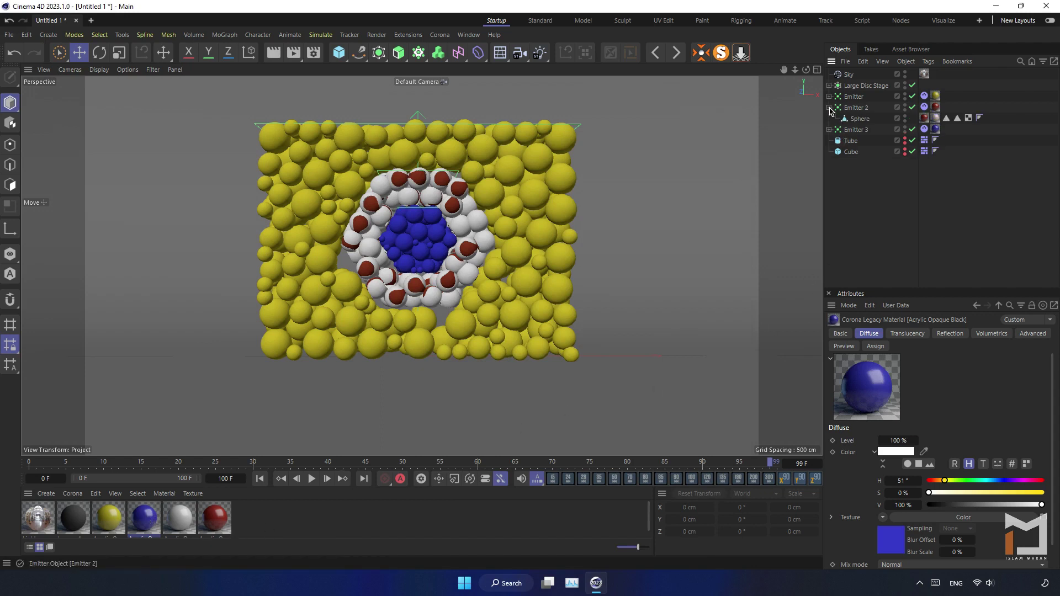
pyautogui.click(829, 109)
pyautogui.moveTo(935, 107); pyautogui.dragTo(937, 108)
pyautogui.click(830, 97)
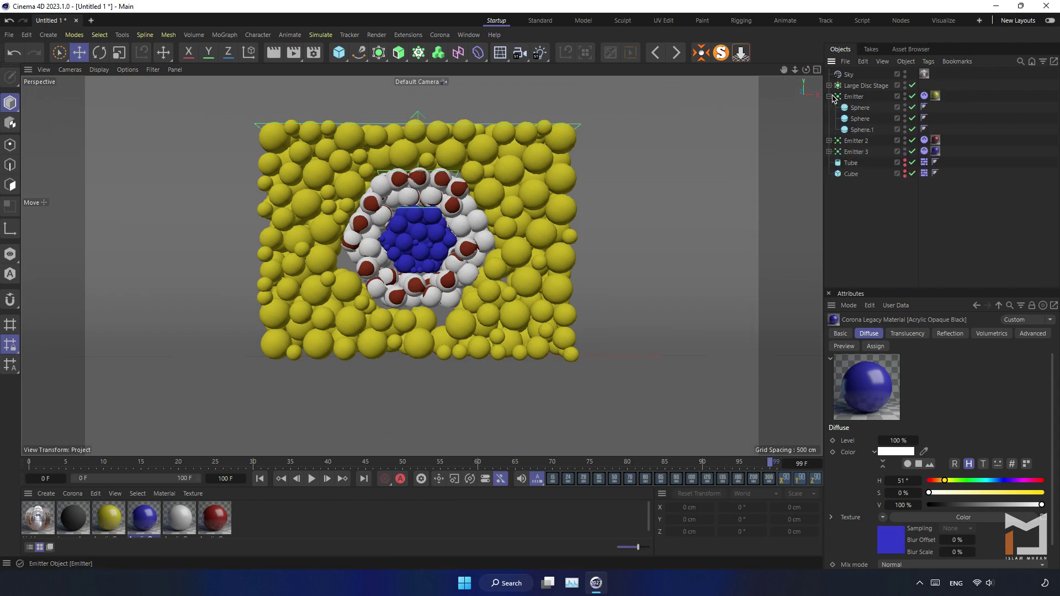
pyautogui.click(830, 97)
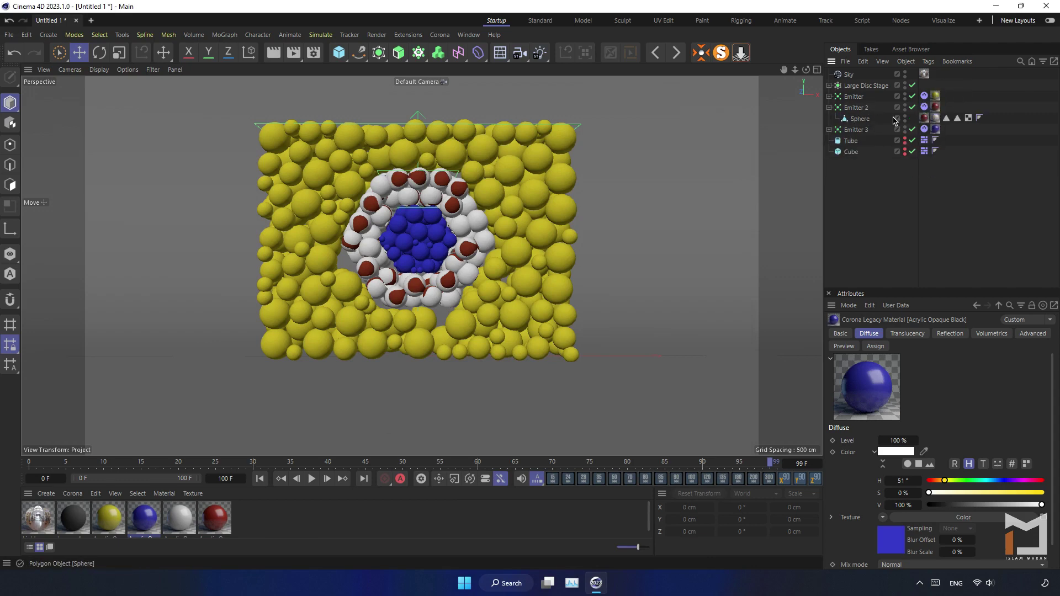
pyautogui.click(860, 109)
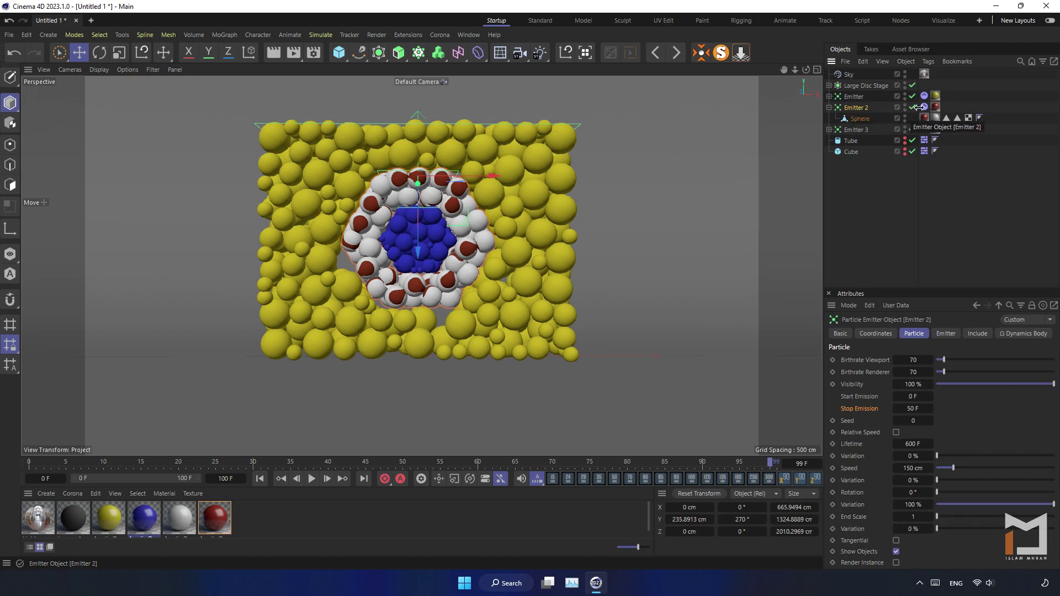
pyautogui.click(936, 110)
pyautogui.press('Delete')
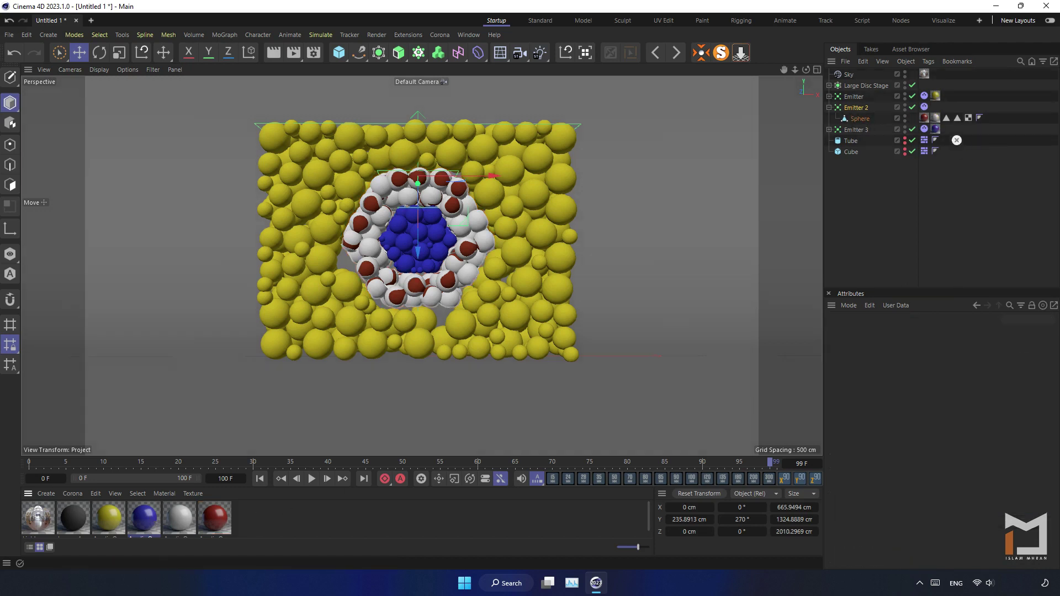
# Step: Give Emitter 2's sphere the blue material and Emitter 3 the red material
pyautogui.moveTo(925, 118); pyautogui.dragTo(925, 118)
pyautogui.click(829, 108)
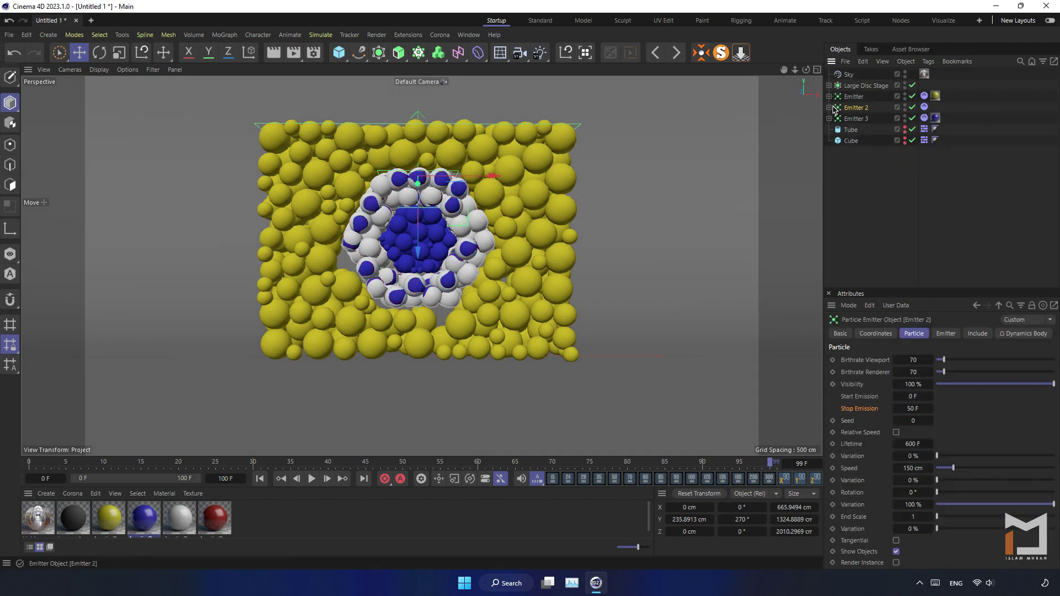
pyautogui.click(849, 120)
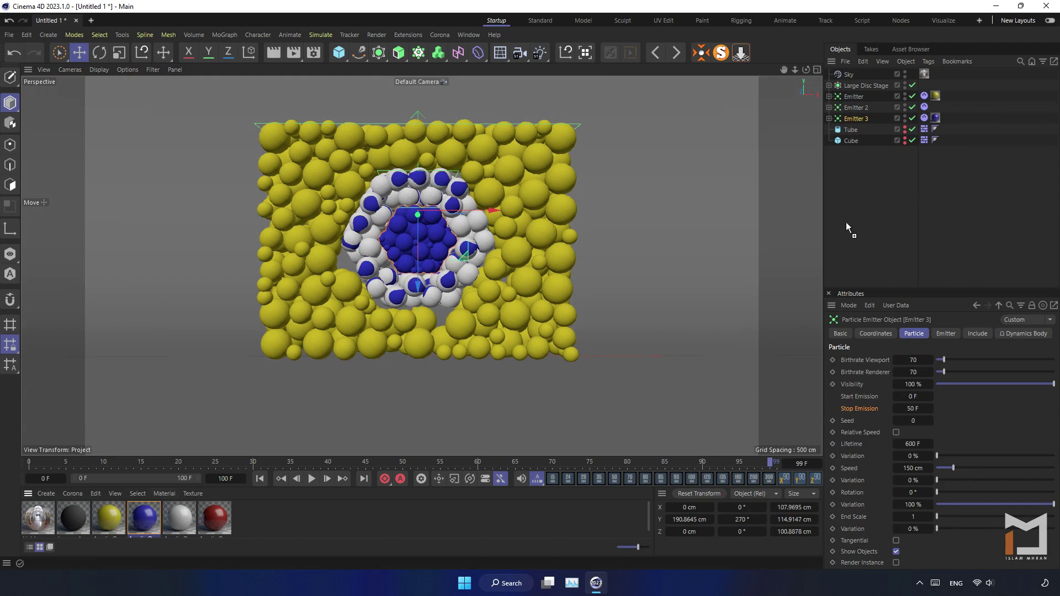
pyautogui.moveTo(945, 123); pyautogui.dragTo(935, 118)
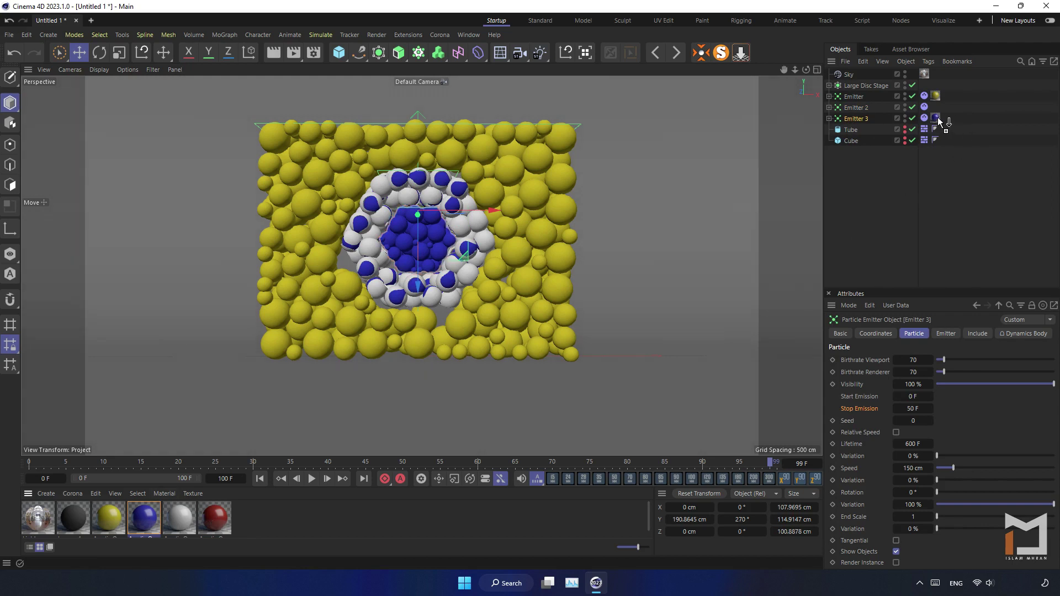
pyautogui.click(874, 205)
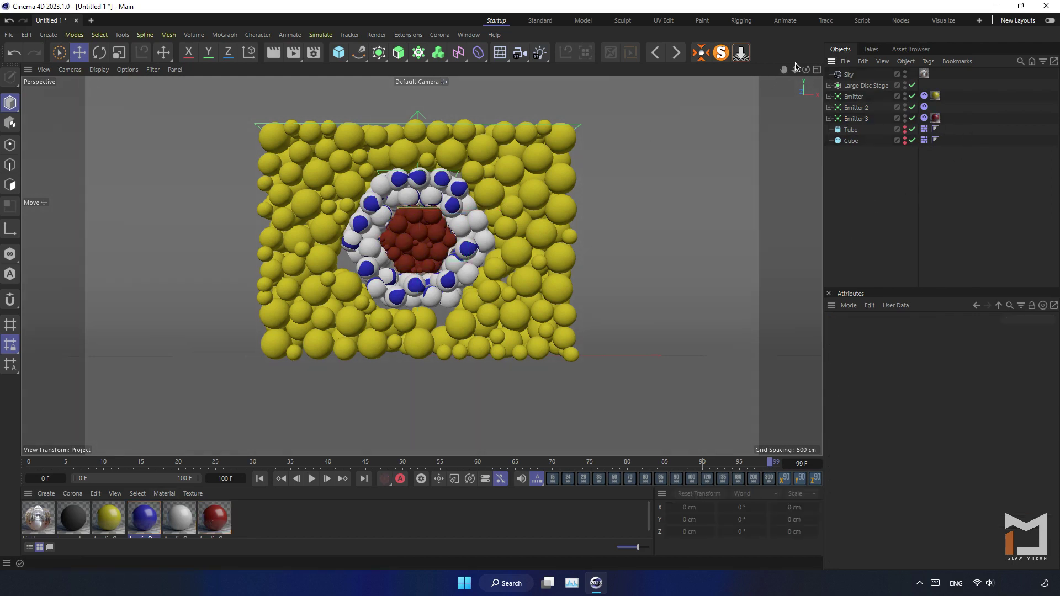
# Step: Add a Corona camera, look through it, and frame the sphere wall
pyautogui.click(439, 35)
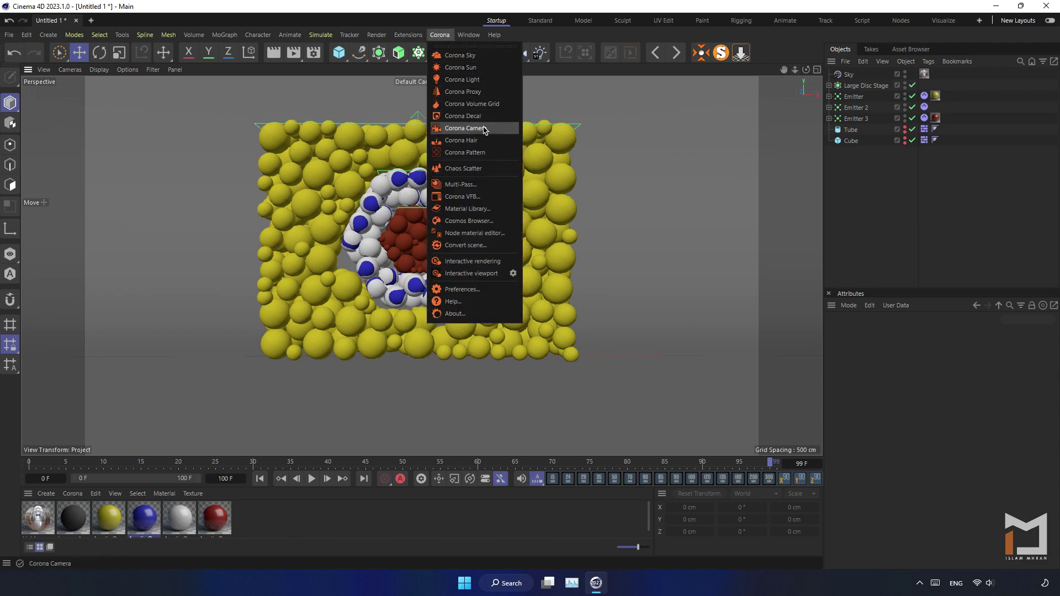
pyautogui.click(467, 128)
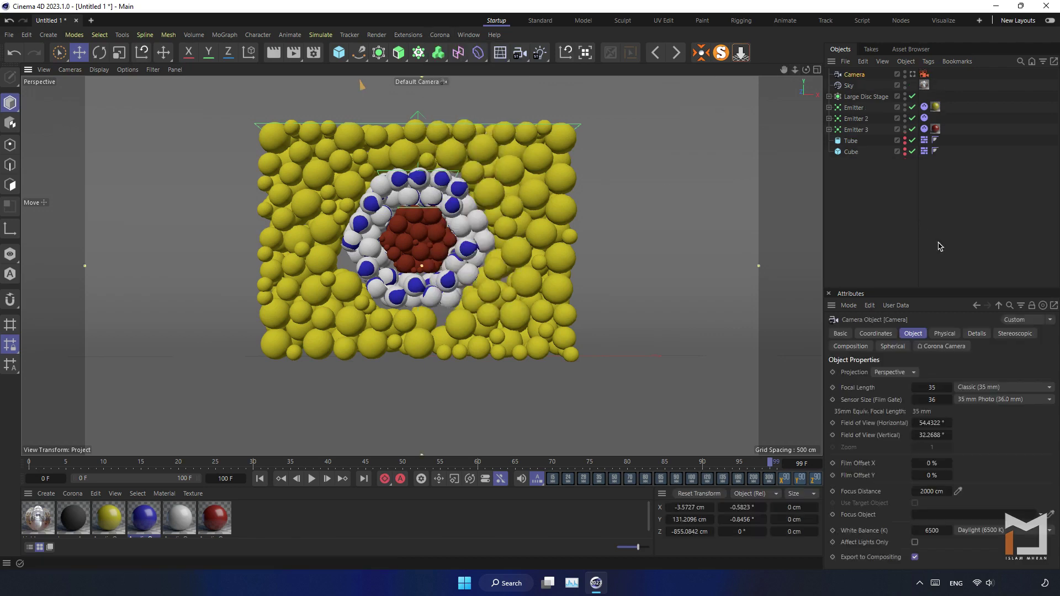
pyautogui.click(912, 74)
pyautogui.moveTo(783, 70); pyautogui.dragTo(787, 77, button='right')
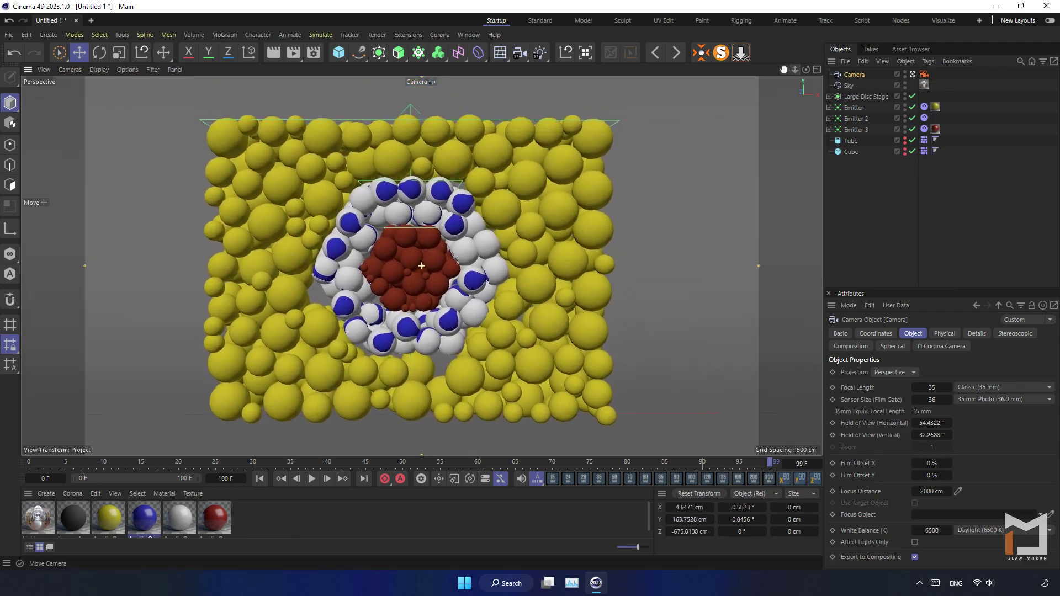
pyautogui.moveTo(806, 69); pyautogui.dragTo(784, 75)
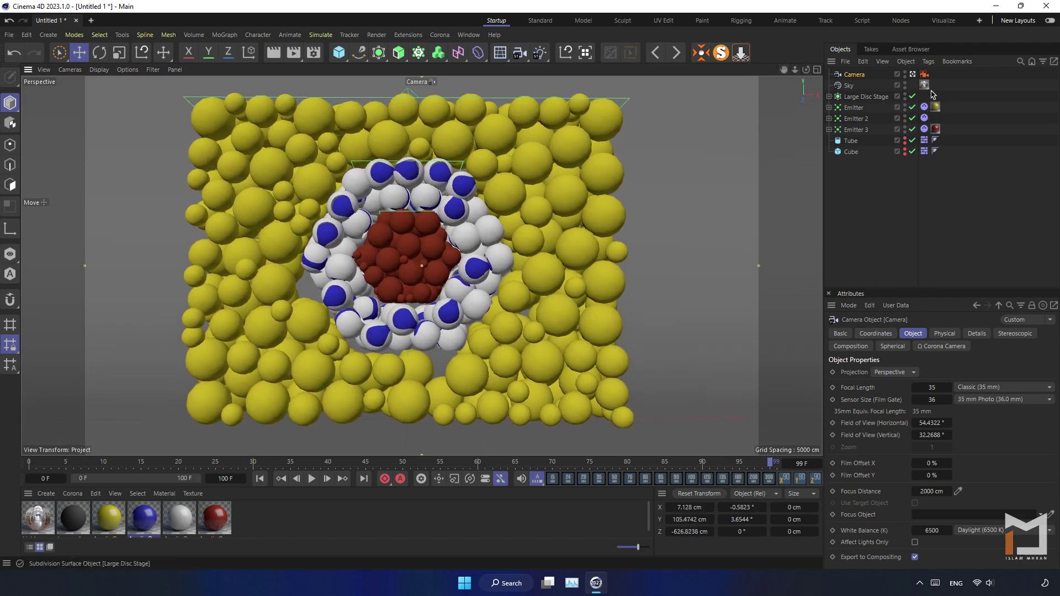
pyautogui.click(925, 74)
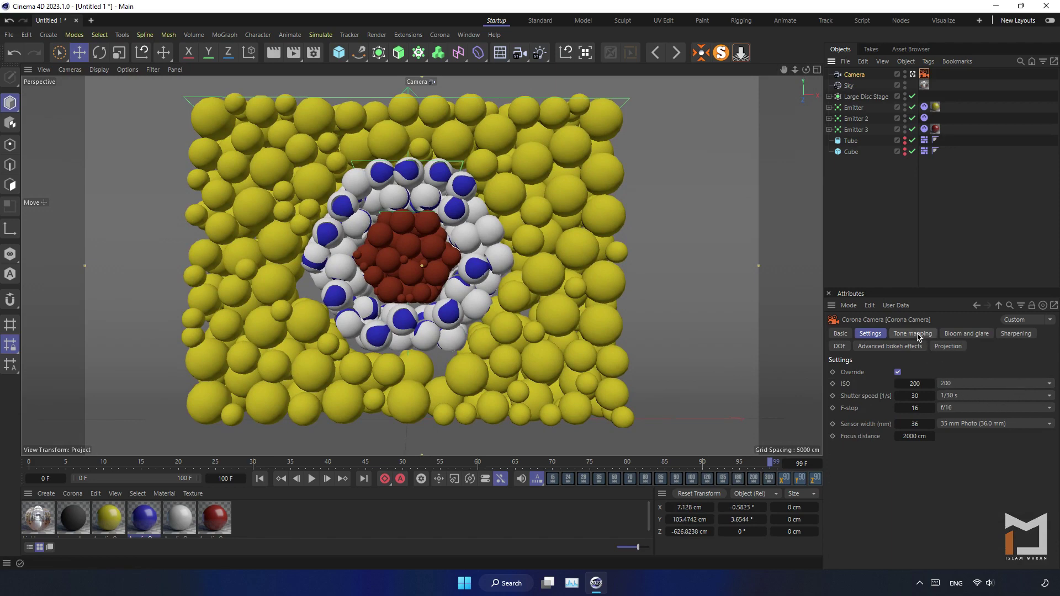
# Step: Set the camera's tone mapping to Simple Exposure 1 and colour temperature 5800
pyautogui.click(917, 335)
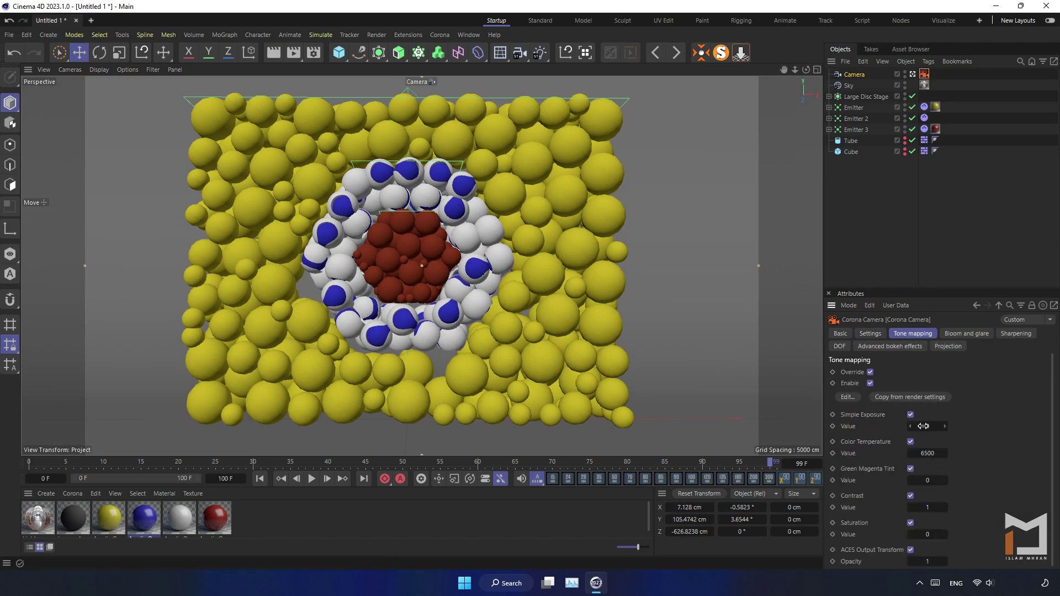
pyautogui.click(921, 423)
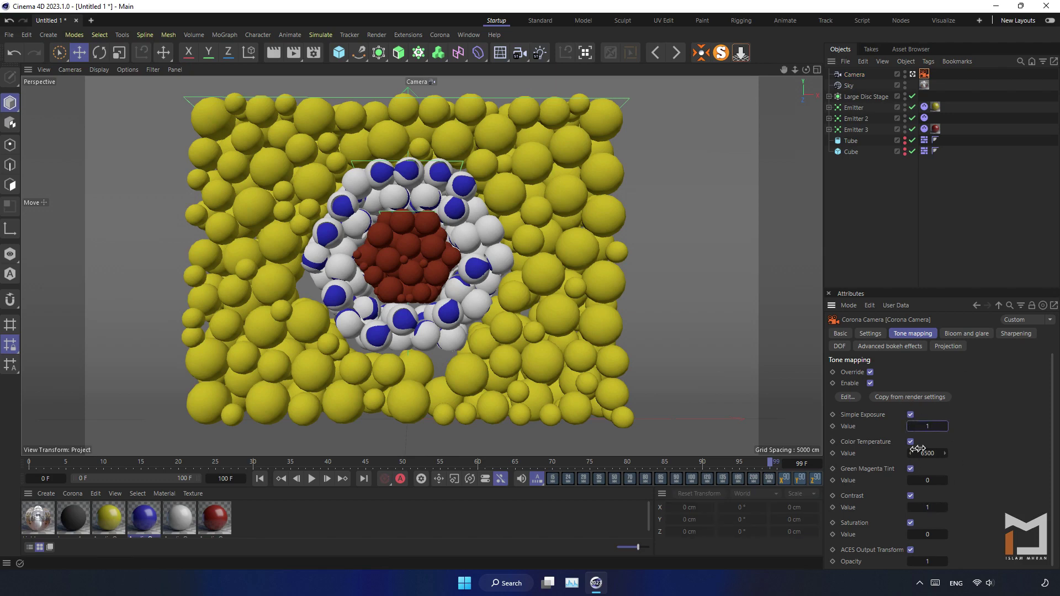
pyautogui.press('Return')
pyautogui.write('0')
pyautogui.press('Return')
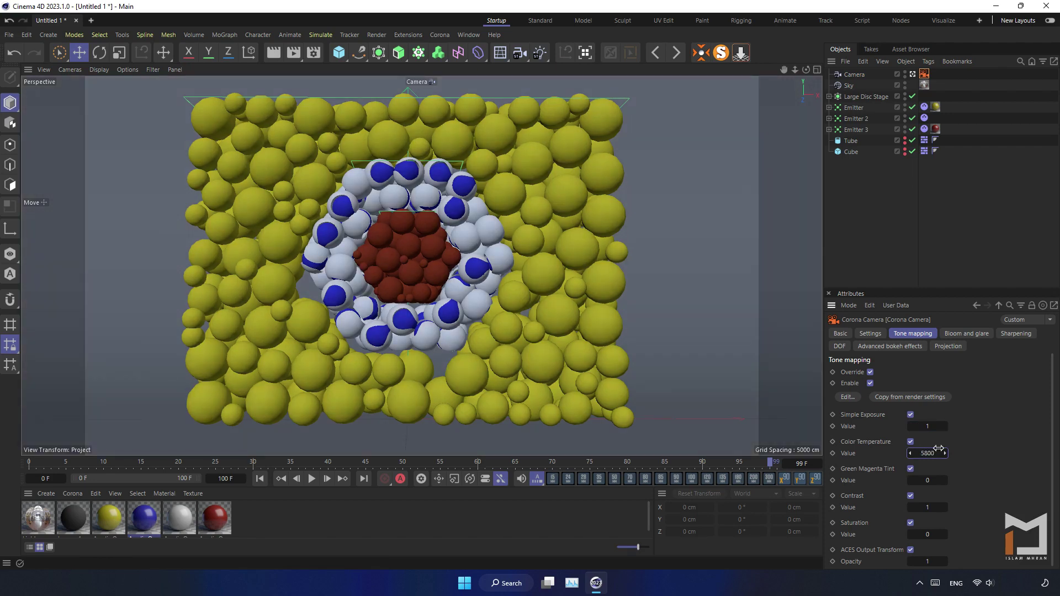
pyautogui.scroll(-1, 1001, 480)
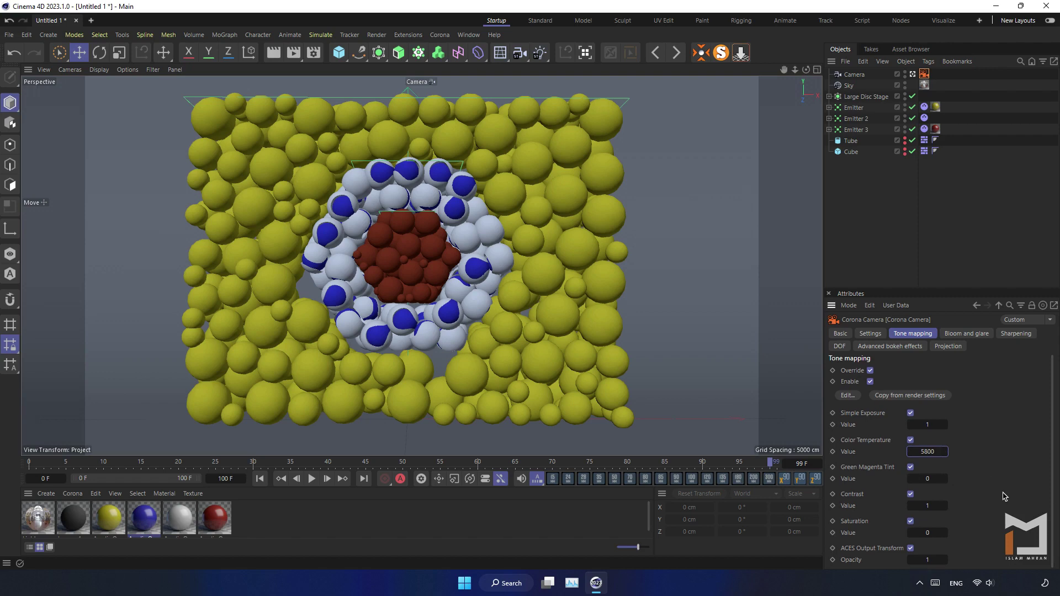
pyautogui.scroll(1, 1003, 496)
# Step: Add Reinhard Highlight Compression at 5 in the tone mapping editor
pyautogui.click(847, 397)
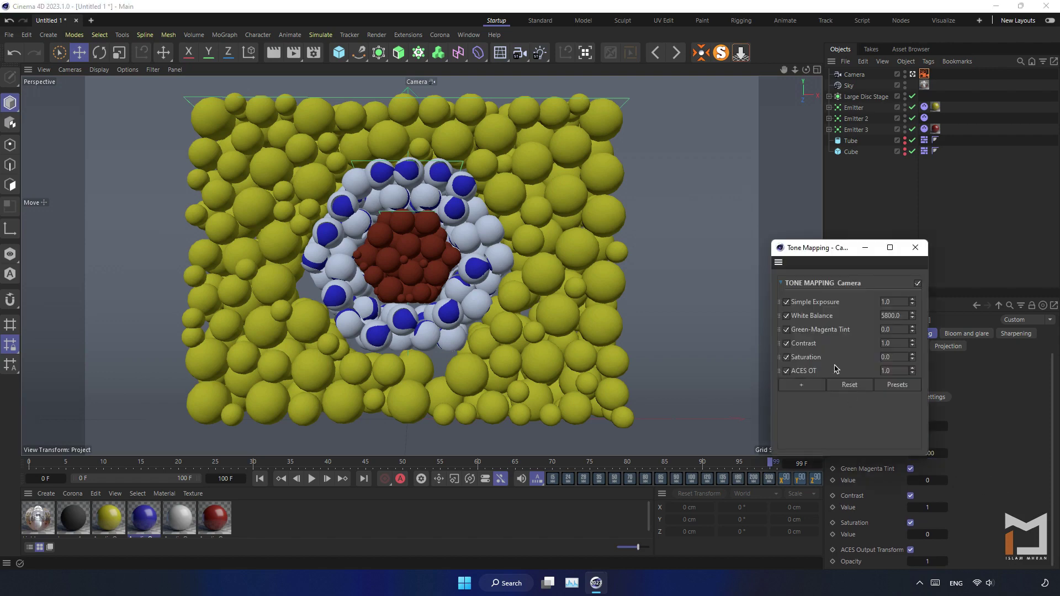
pyautogui.click(802, 386)
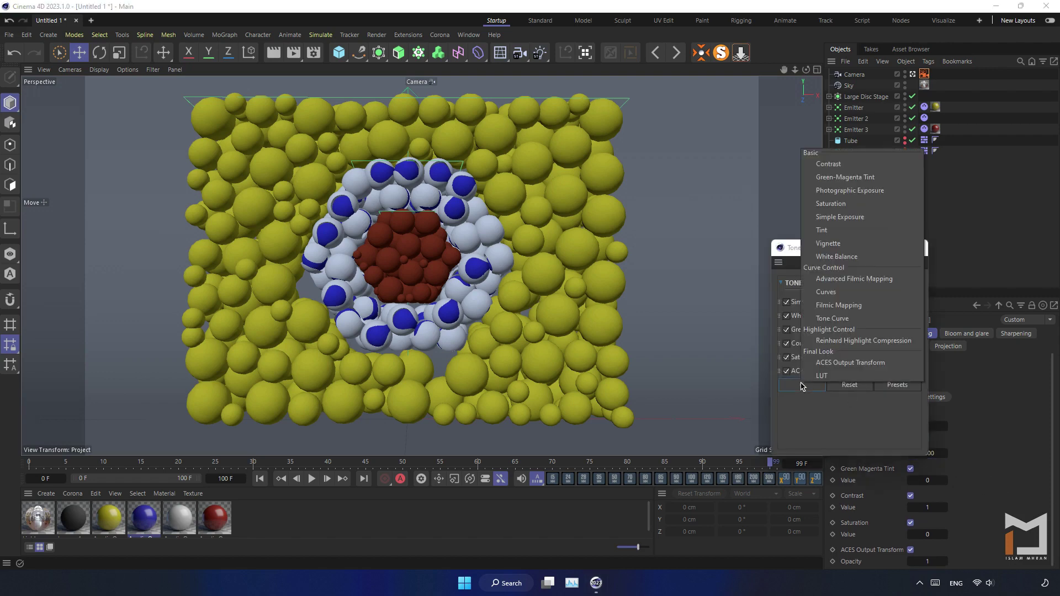
pyautogui.click(845, 338)
pyautogui.click(892, 383)
pyautogui.press('BackSpace')
pyautogui.press('BackSpace')
pyautogui.press('BackSpace')
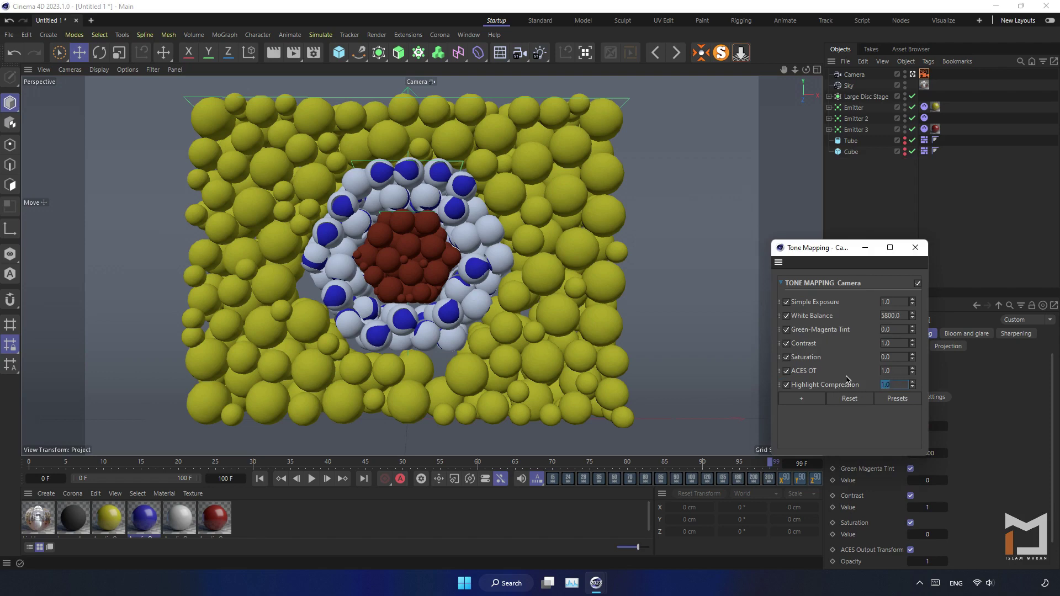
pyautogui.write('5')
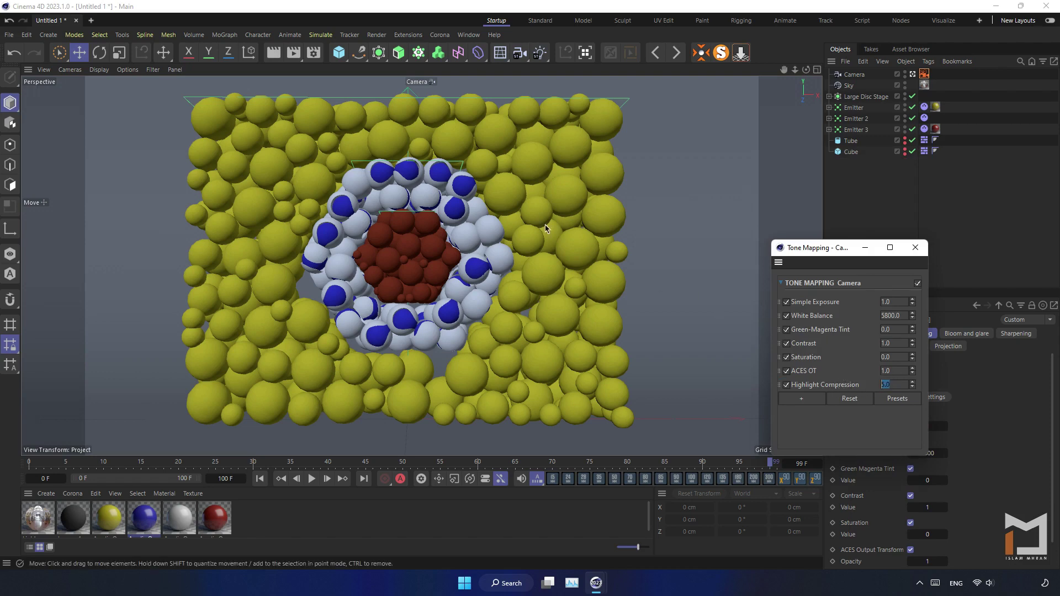
# Step: Start the interactive viewport render and add a Vignette operator to the tone mapping
pyautogui.click(273, 52)
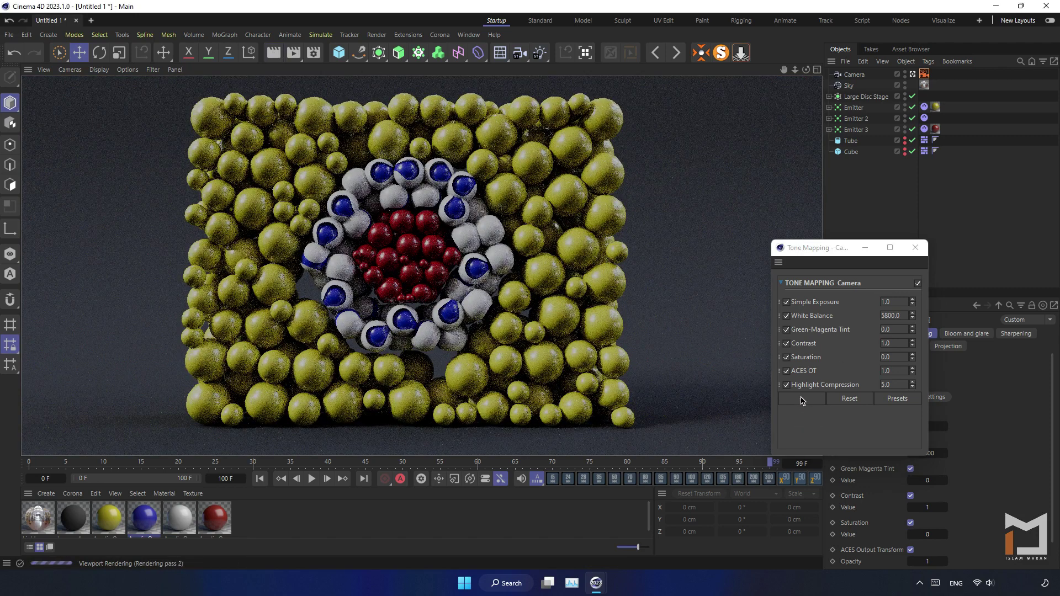
pyautogui.click(803, 398)
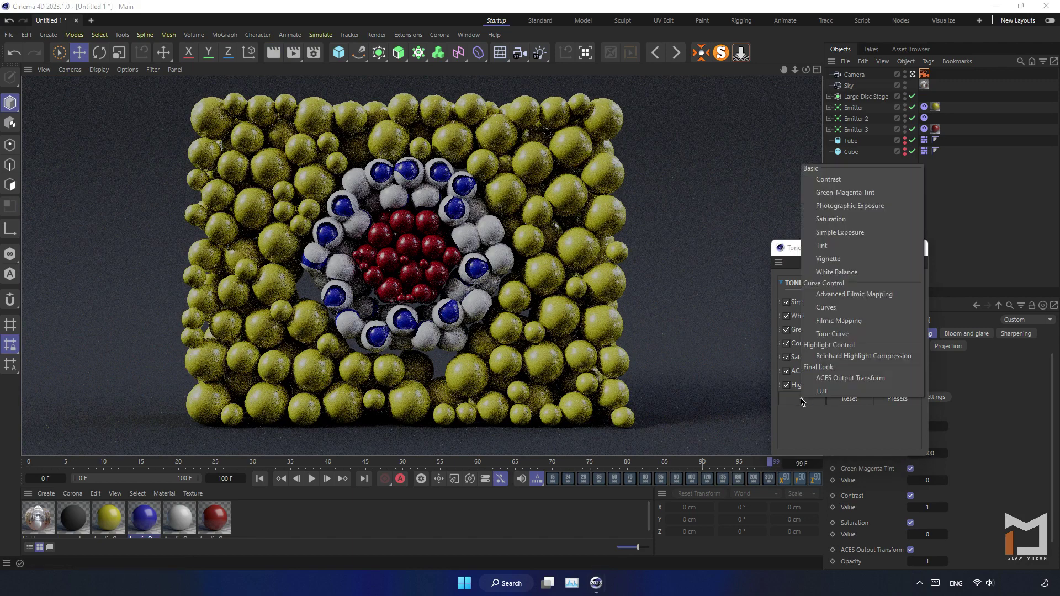
pyautogui.click(849, 261)
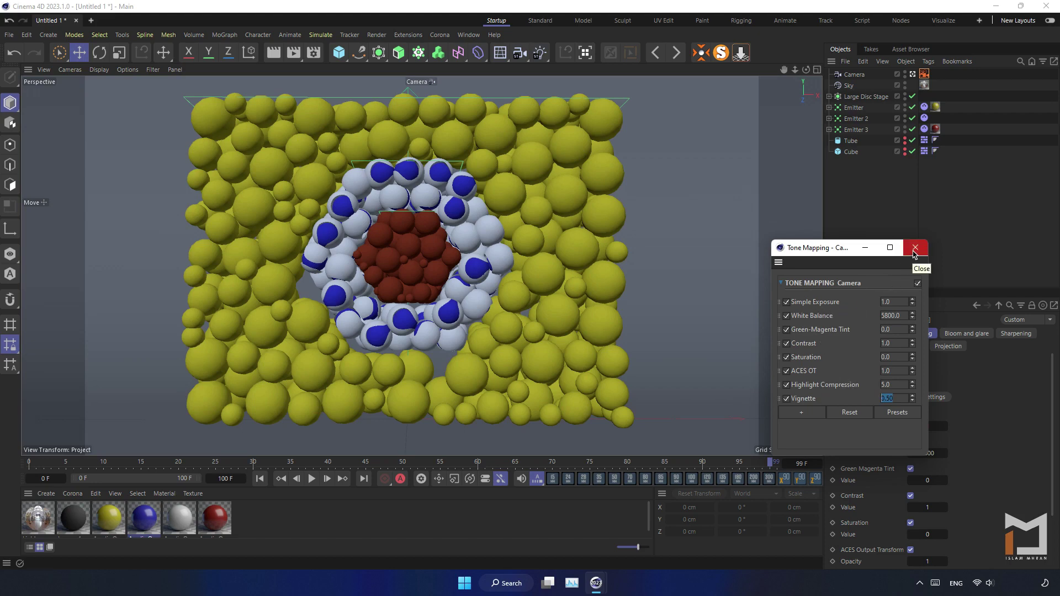
pyautogui.click(914, 250)
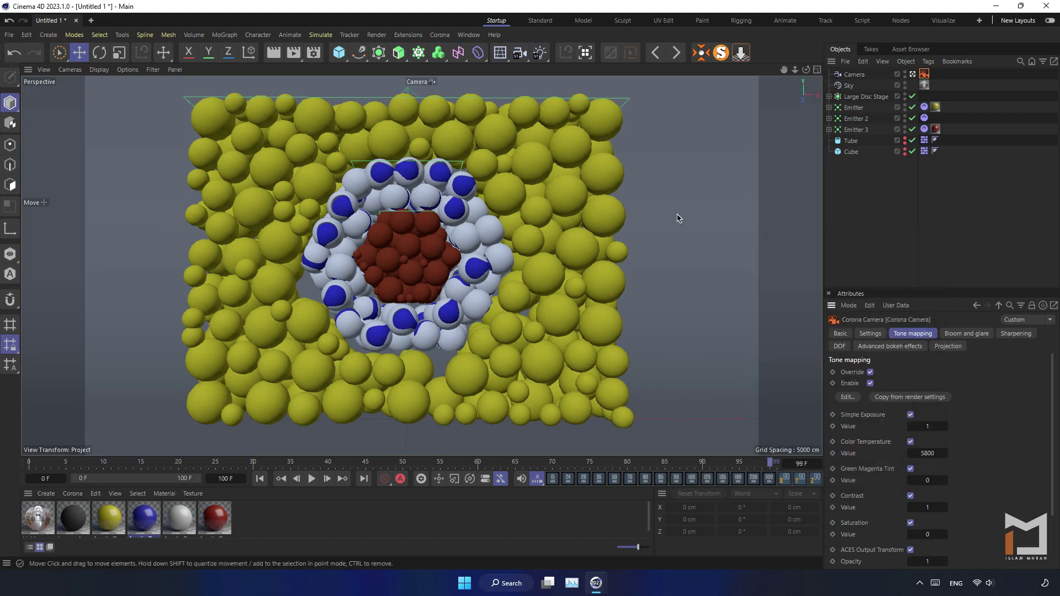
# Step: Open the Corona Interactive VFB and set the Post tone mapping Vignette to 1.0
pyautogui.click(440, 35)
pyautogui.click(486, 203)
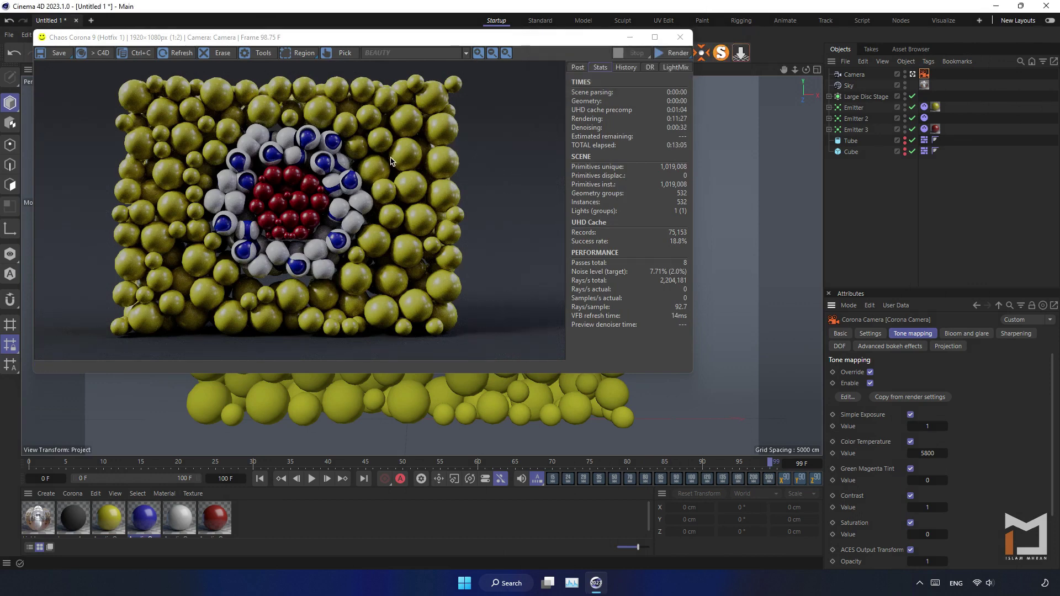
pyautogui.click(577, 67)
pyautogui.click(572, 104)
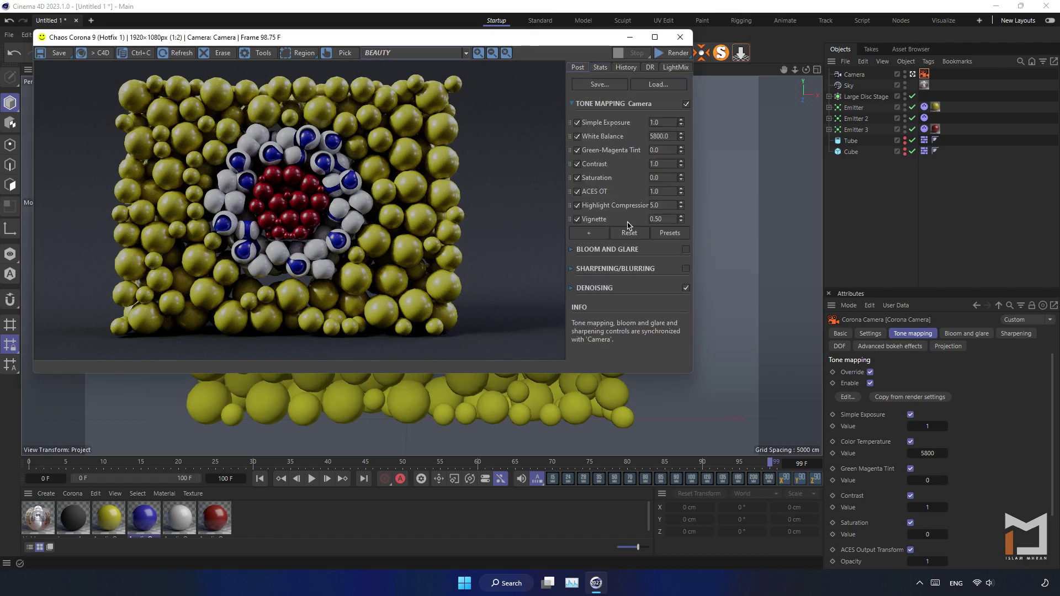
pyautogui.doubleClick(651, 219)
pyautogui.write('1')
pyautogui.press('Return')
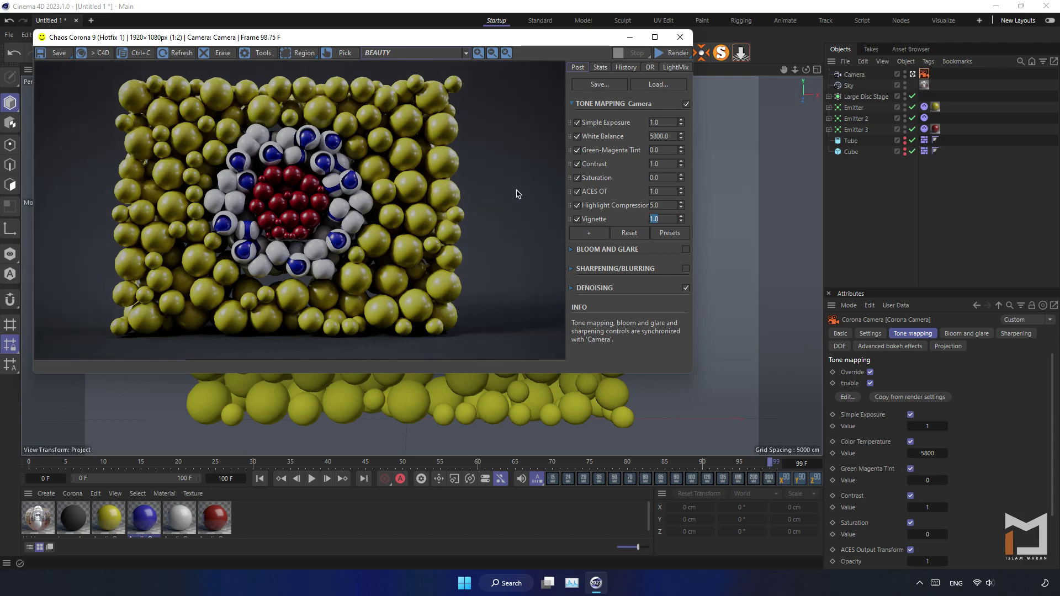
# Step: Set exposure to 1.20, Highlight Compression to 10.0 and Vignette to 1.50
pyautogui.click(656, 122)
pyautogui.press('Return')
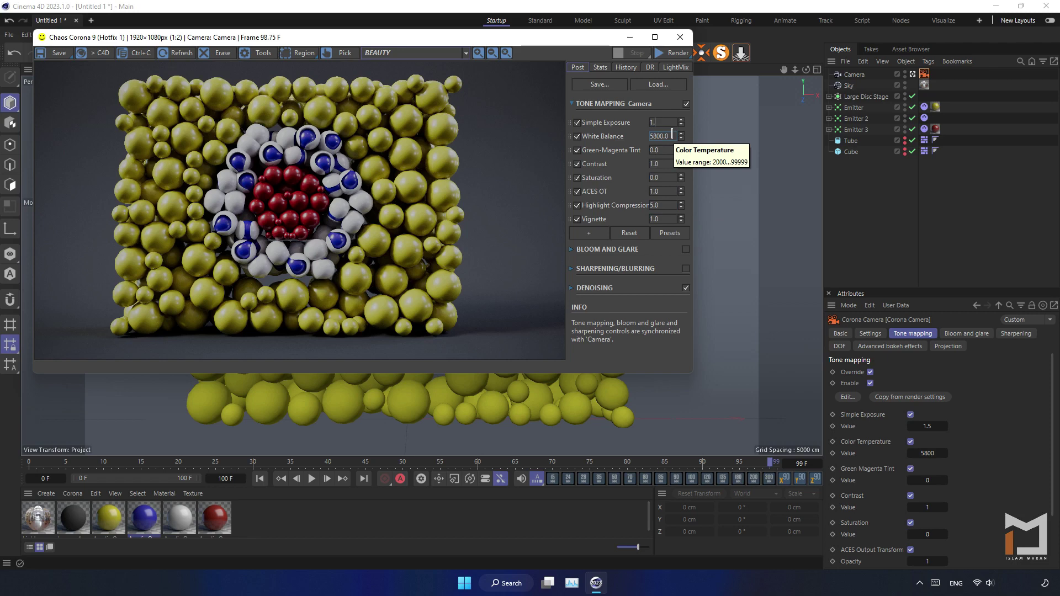
pyautogui.write('.2')
pyautogui.press('Return')
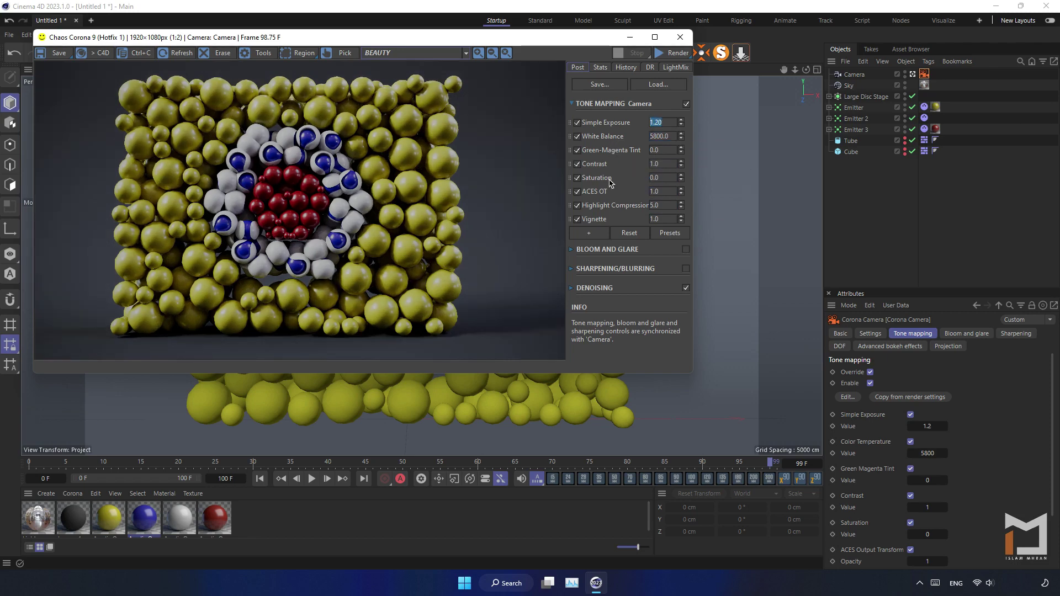
pyautogui.doubleClick(661, 206)
pyautogui.write('0')
pyautogui.press('Return')
pyautogui.doubleClick(659, 219)
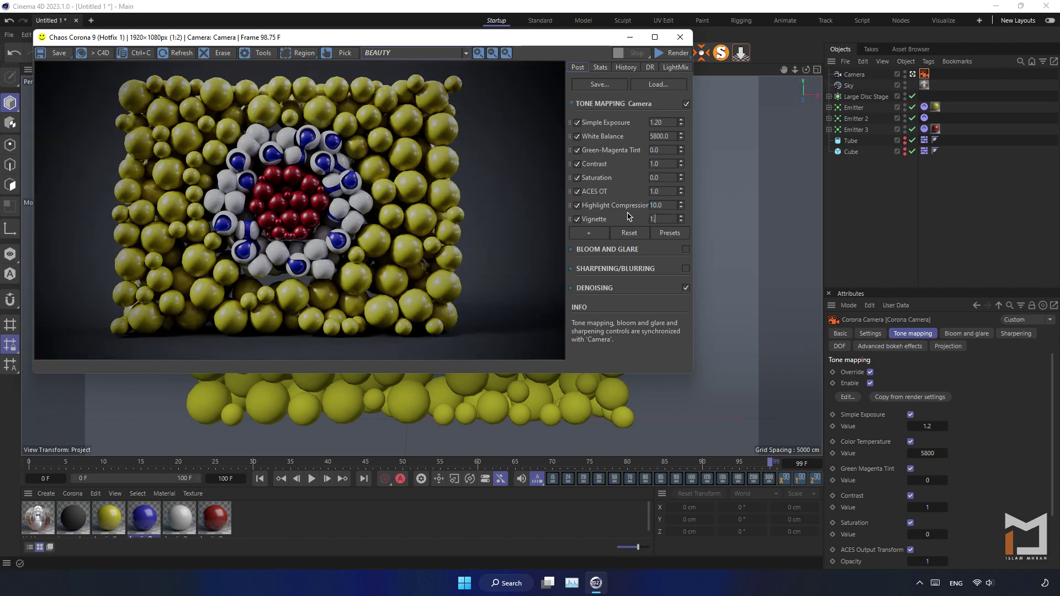
pyautogui.write('.5')
pyautogui.press('Return')
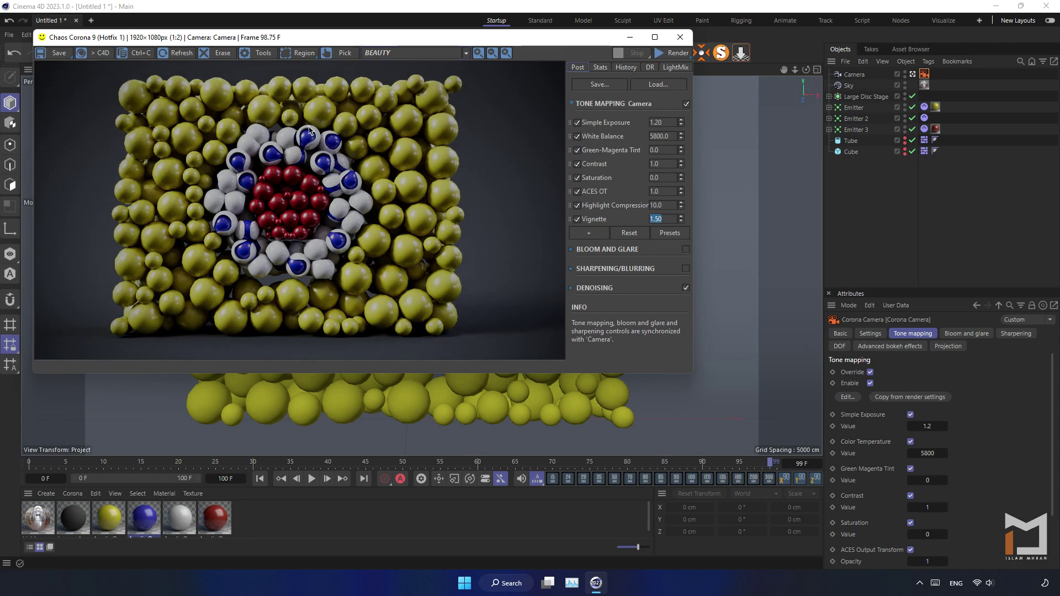
# Step: Save the VFB render to the Desktop as a JPEG at 100% quality
pyautogui.click(64, 54)
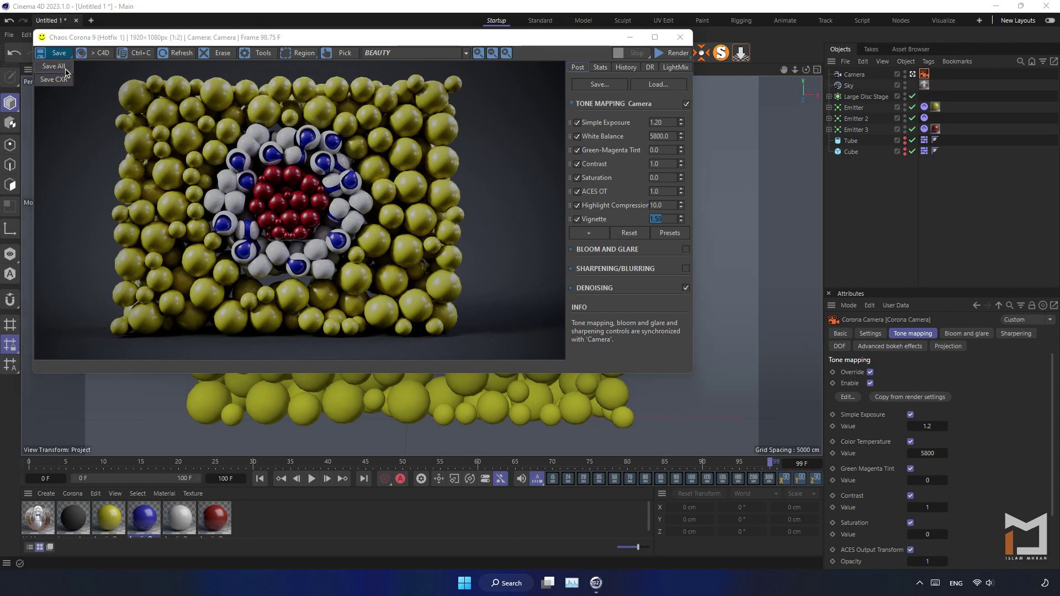
pyautogui.click(64, 67)
pyautogui.click(55, 154)
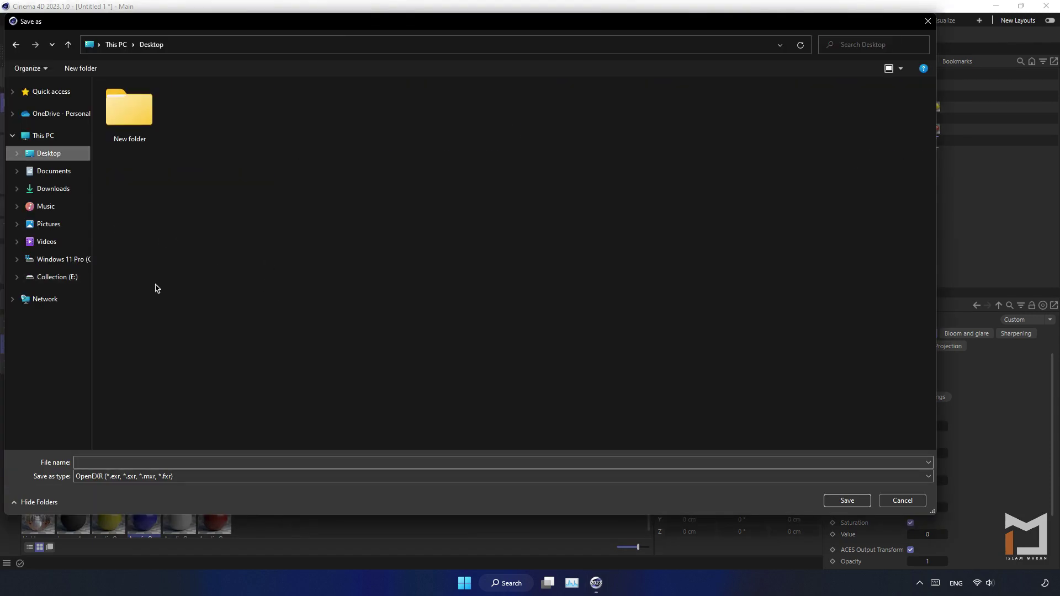
pyautogui.click(225, 478)
pyautogui.click(213, 495)
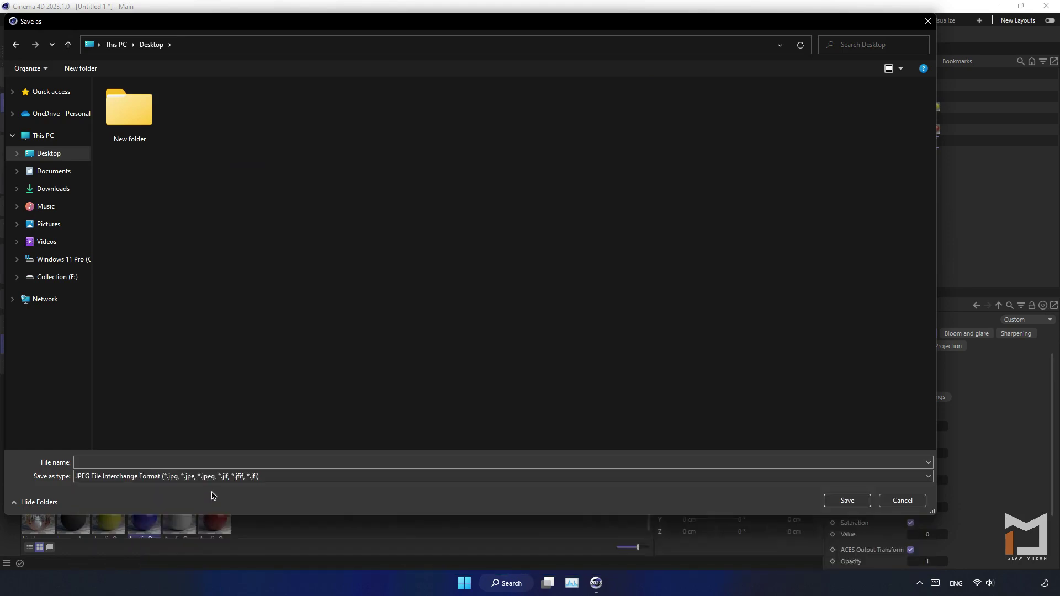
pyautogui.click(205, 462)
pyautogui.press('Return')
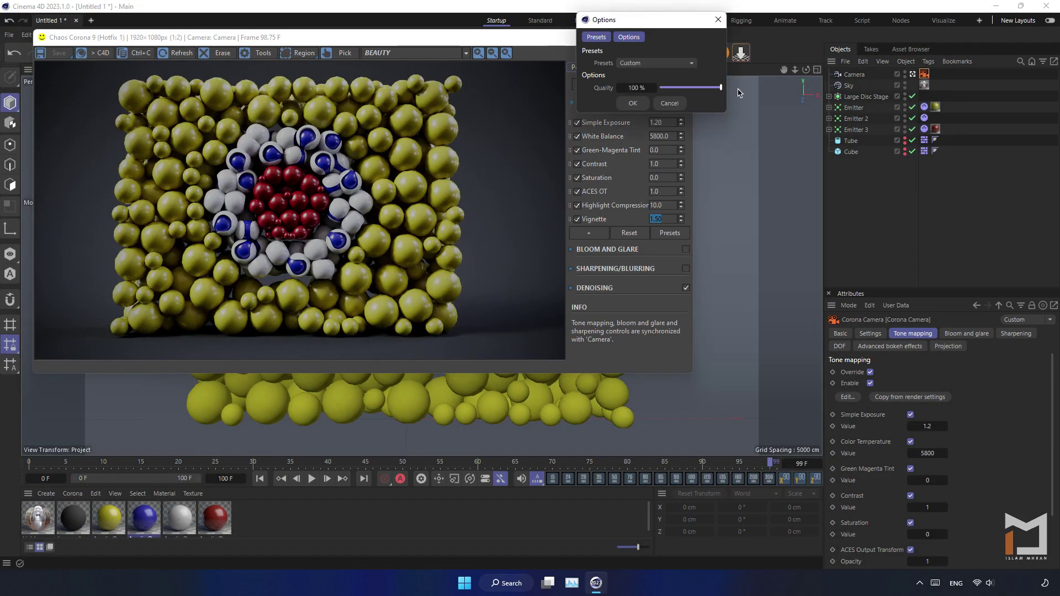
pyautogui.click(634, 103)
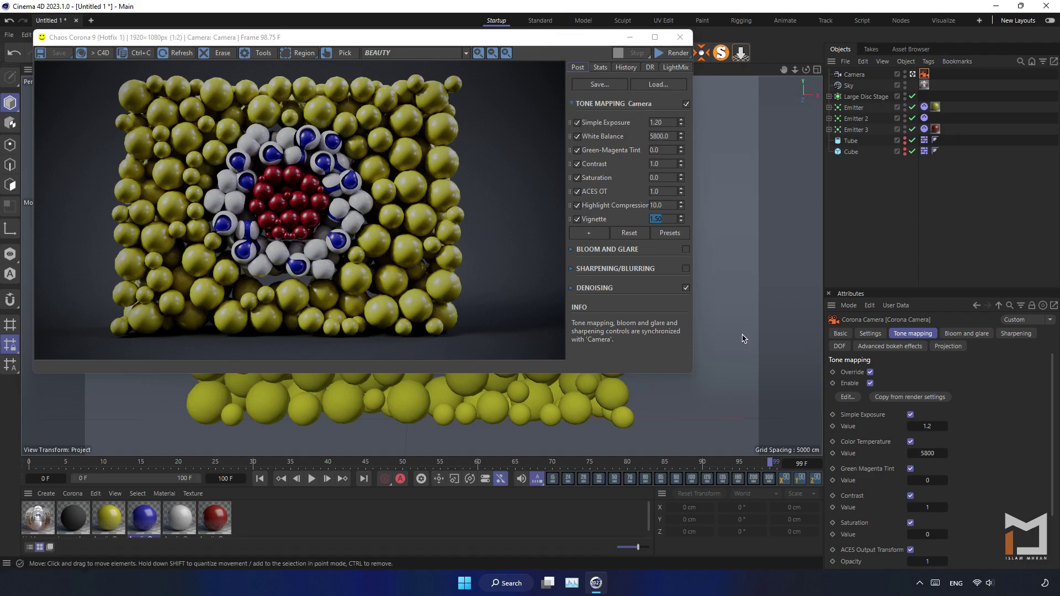
# Step: Minimise Cinema 4D and open the saved JPEG from the desktop in Photos
pyautogui.click(1057, 594)
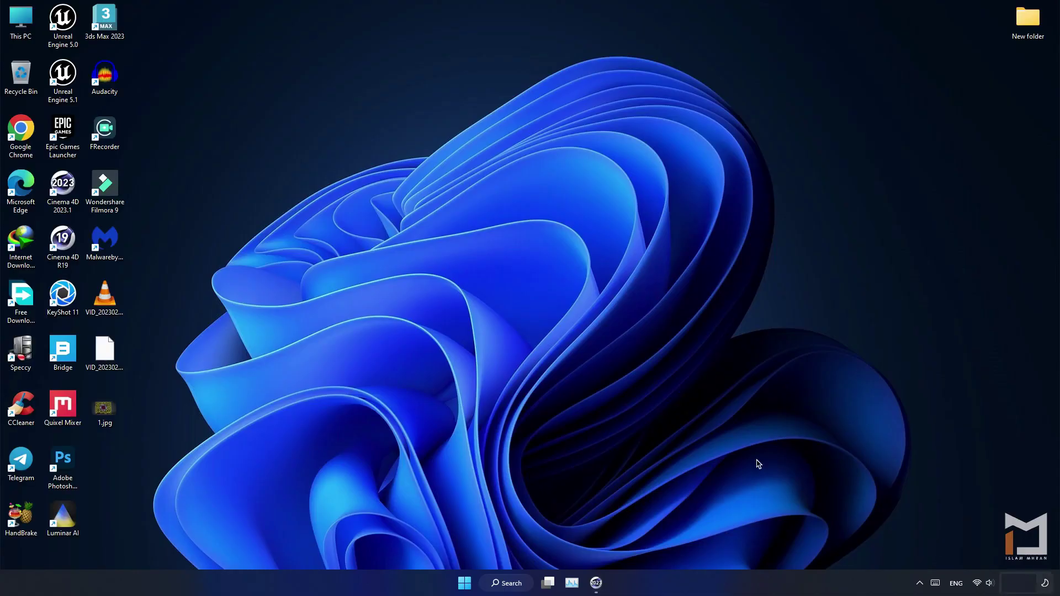
pyautogui.doubleClick(97, 415)
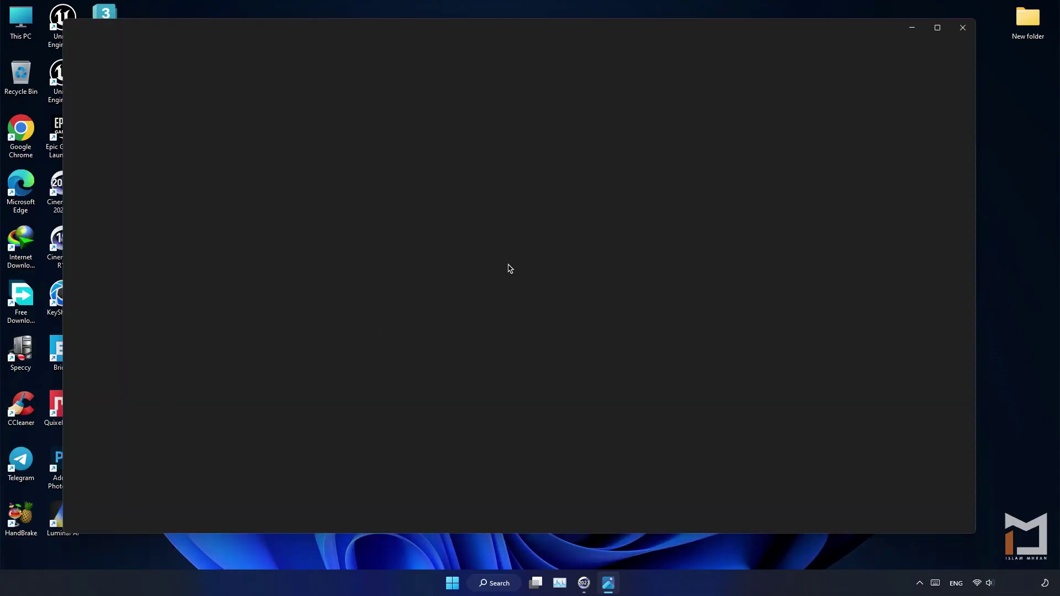